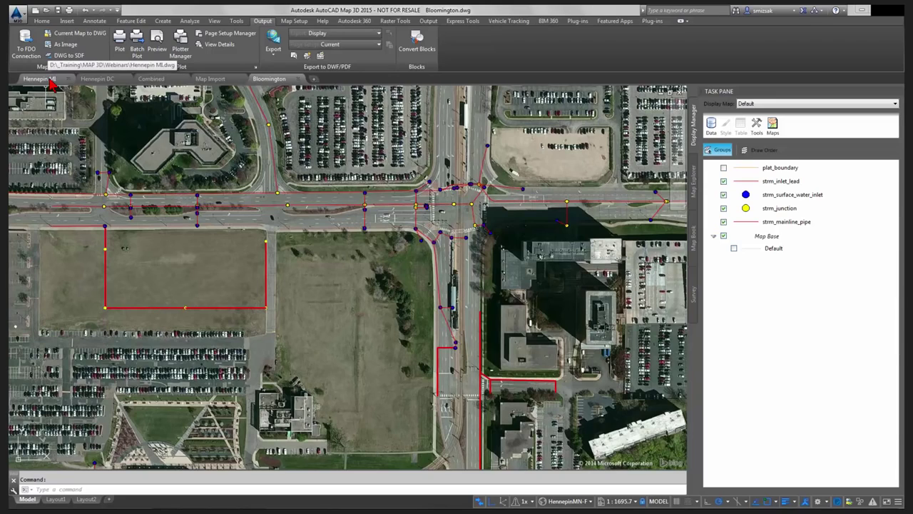
- In the Hennepin DC drawing, try a new theme on the tl_2009_27053_edges layer based on the MTFCC property
{"action": "left_click", "coordinate": [108, 79]}
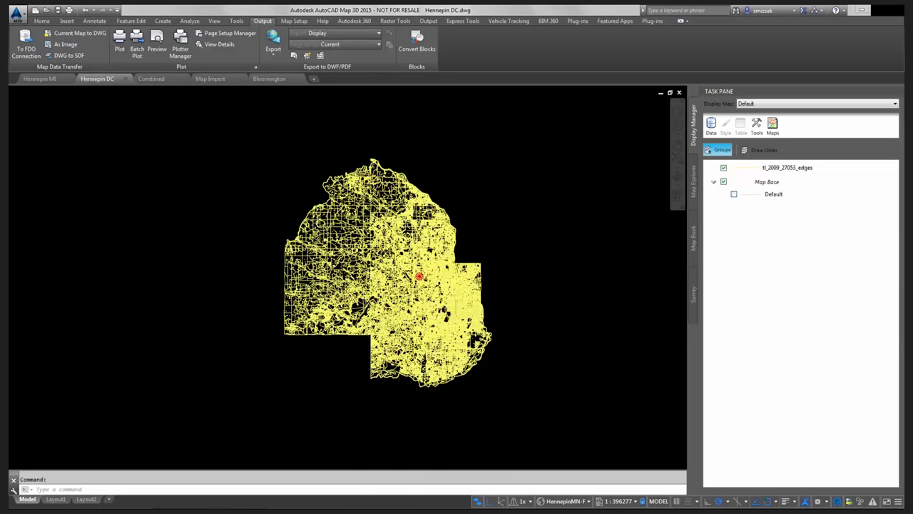
{"action": "scroll", "coordinate": [420, 276], "scroll_direction": "up", "scroll_amount": 2}
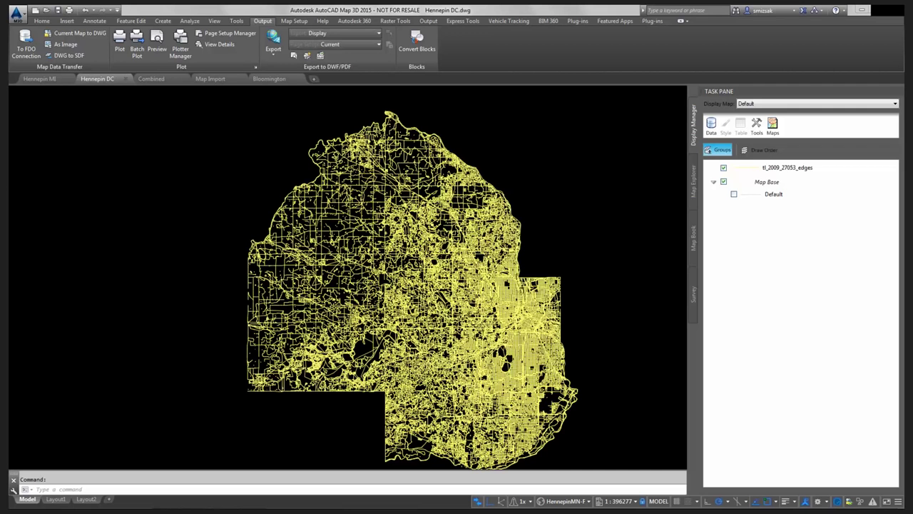
{"action": "left_click", "coordinate": [782, 170]}
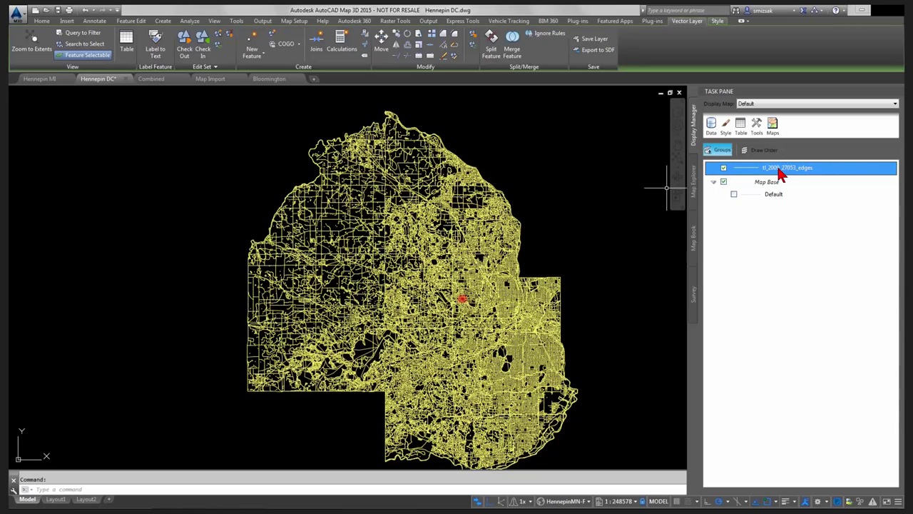
{"action": "left_click", "coordinate": [725, 128]}
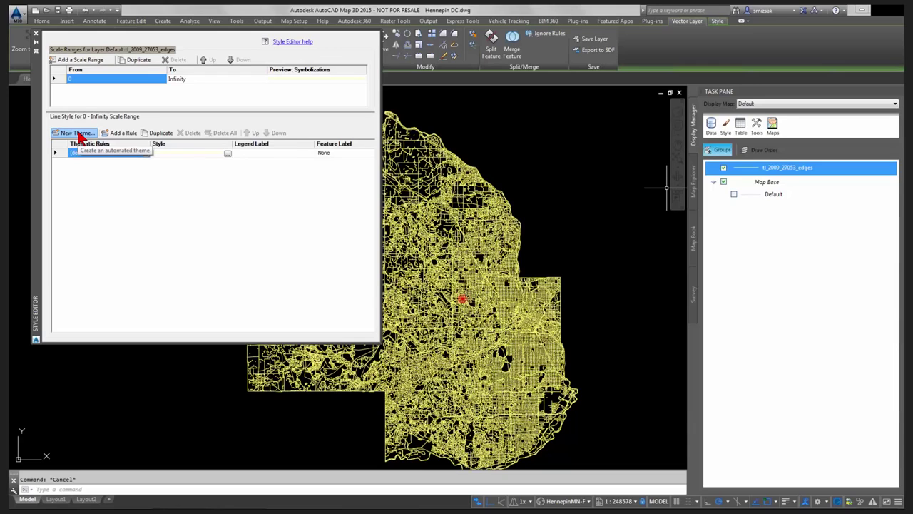
{"action": "left_click", "coordinate": [86, 136]}
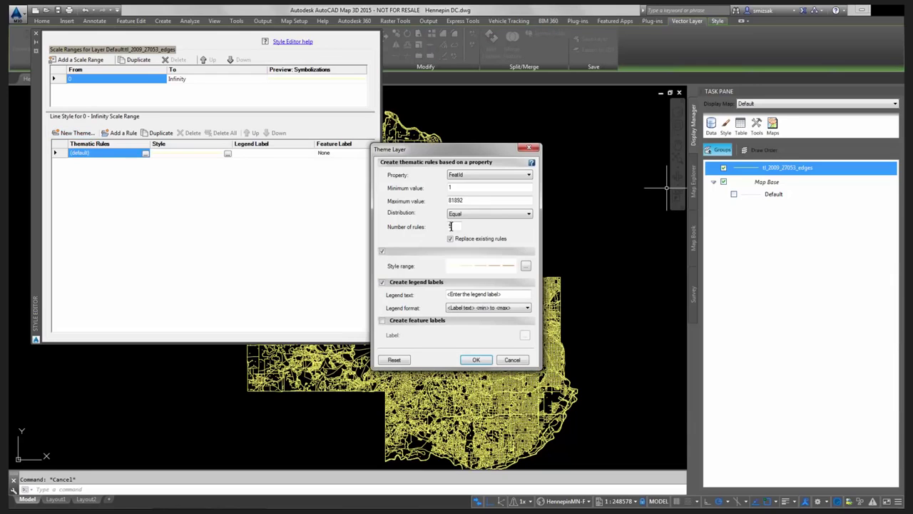
{"action": "left_click", "coordinate": [510, 176]}
{"action": "left_click", "coordinate": [464, 219]}
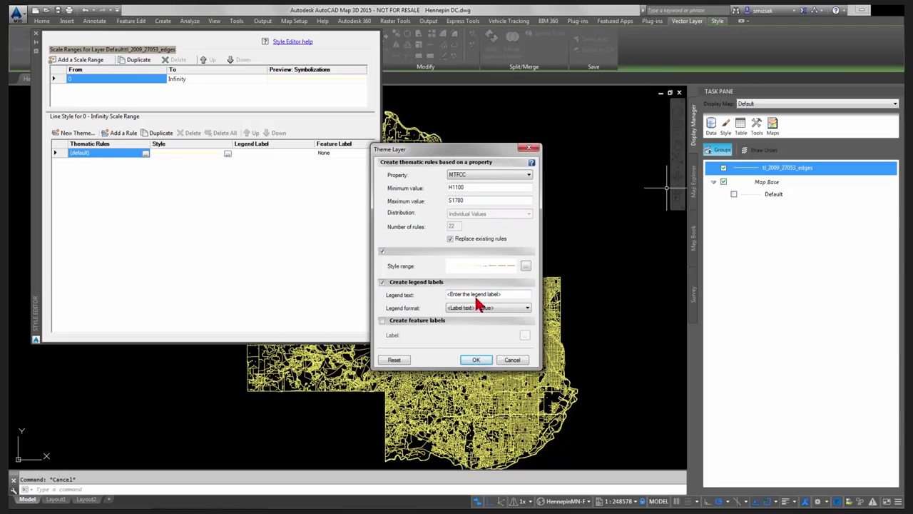
{"action": "left_click", "coordinate": [513, 360]}
{"action": "left_click", "coordinate": [35, 33]}
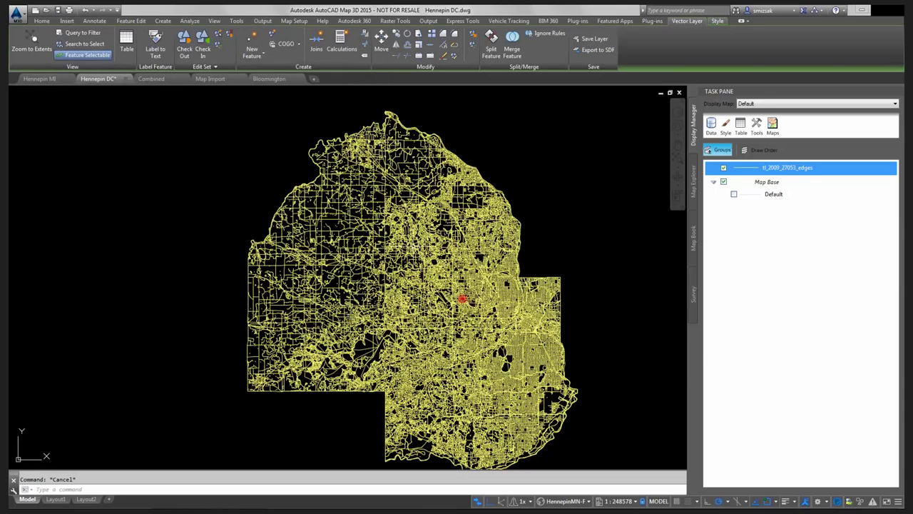
{"action": "mouse_move", "coordinate": [415, 248]}
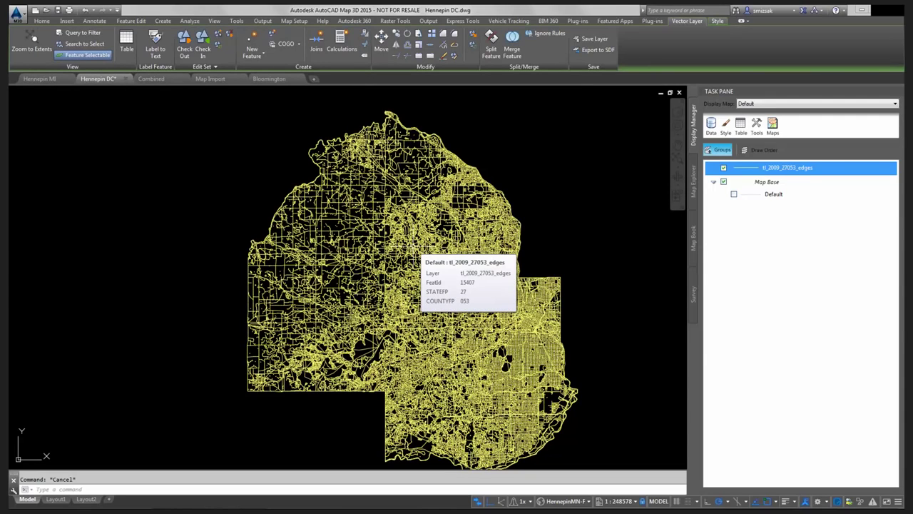
- Create a new blank drawing and save it in the Webinars folder as MI102114
{"action": "left_click", "coordinate": [315, 80]}
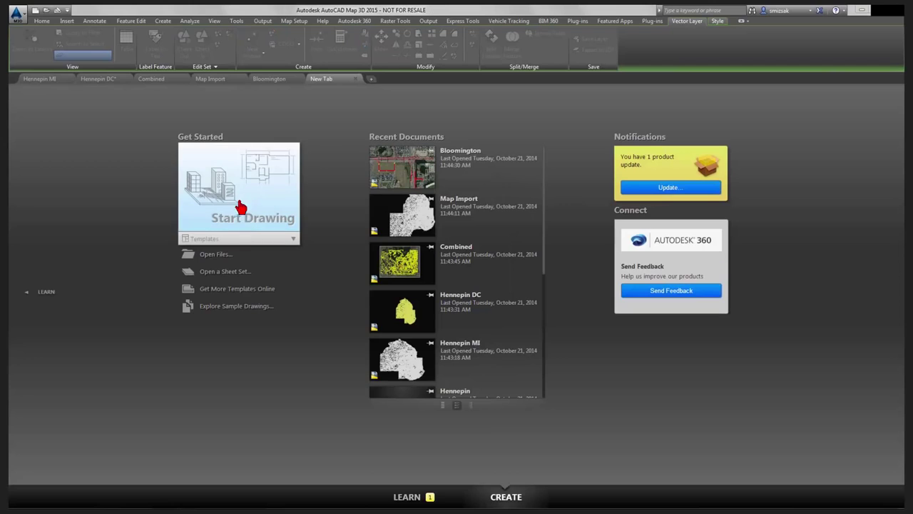
{"action": "left_click", "coordinate": [238, 227]}
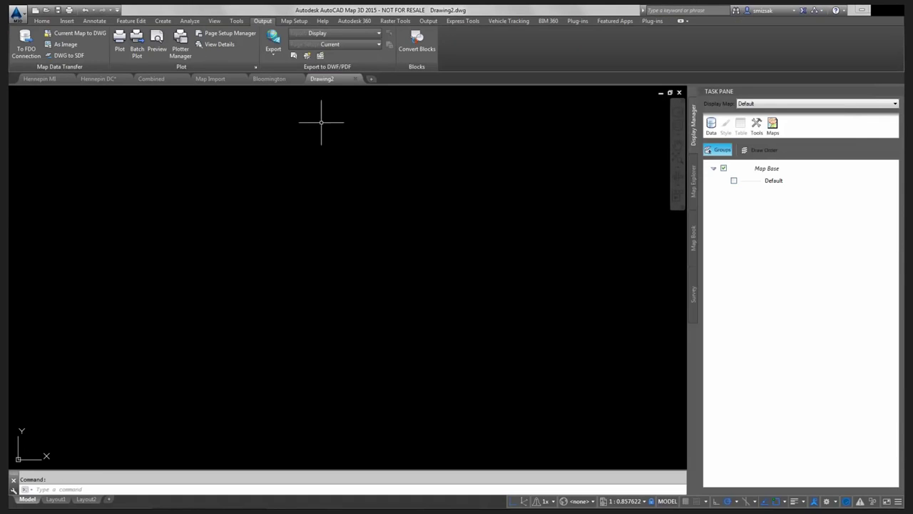
{"action": "mouse_move", "coordinate": [323, 84]}
{"action": "left_click", "coordinate": [16, 13]}
{"action": "left_click", "coordinate": [39, 126]}
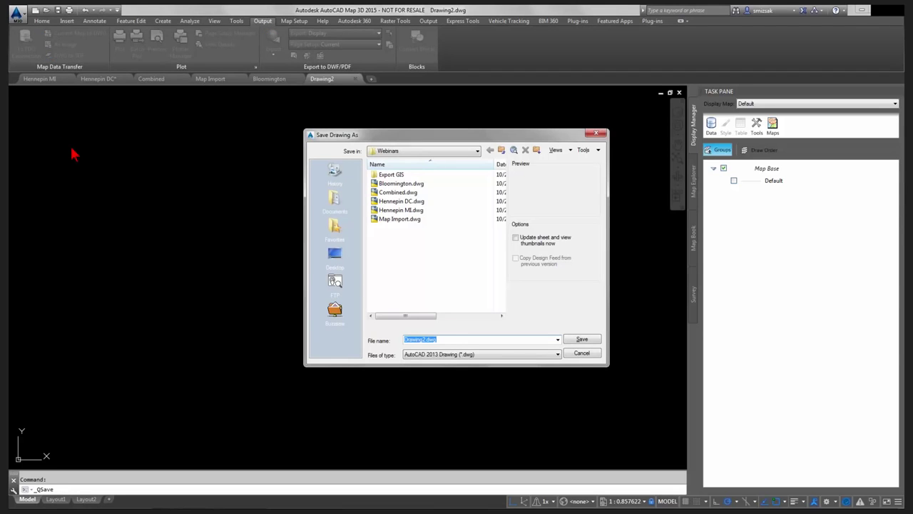
{"action": "type", "text": "MI102114"}
{"action": "key", "text": "Return"}
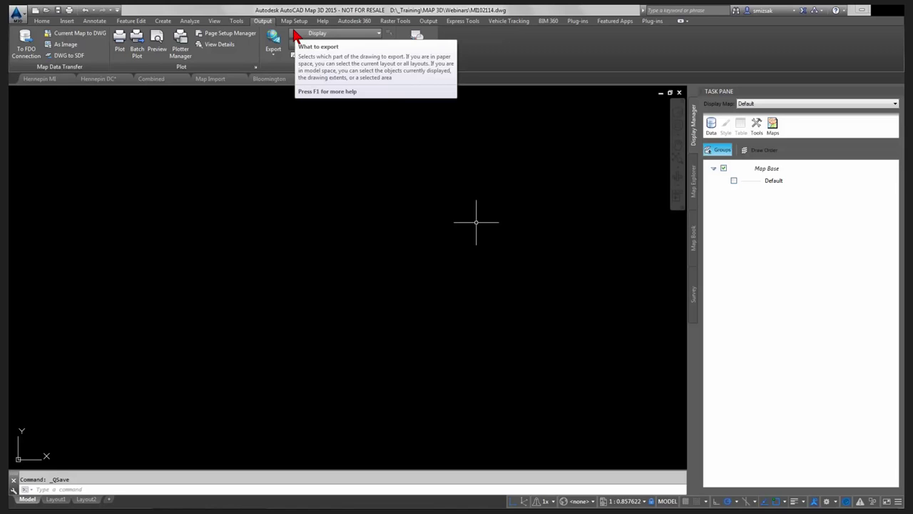
- Assign the HennepinMN-F coordinate system (US Survey Foot) to the drawing, searching the definitions for "henne"
{"action": "left_click", "coordinate": [291, 23]}
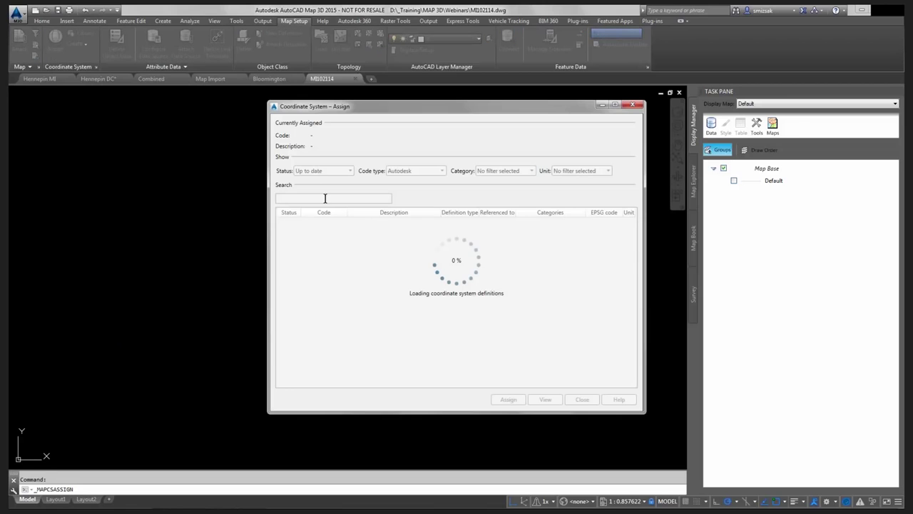
{"action": "left_click", "coordinate": [325, 199]}
{"action": "type", "text": "h"}
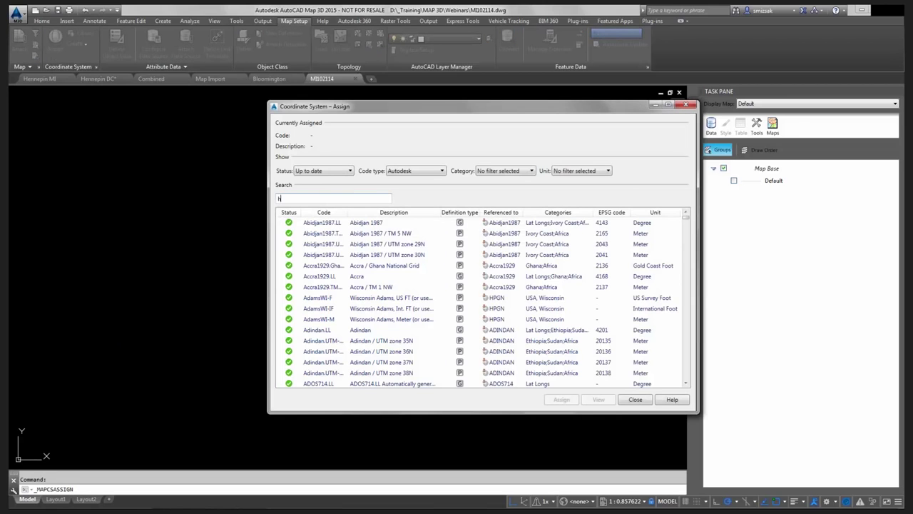
{"action": "type", "text": "enne"}
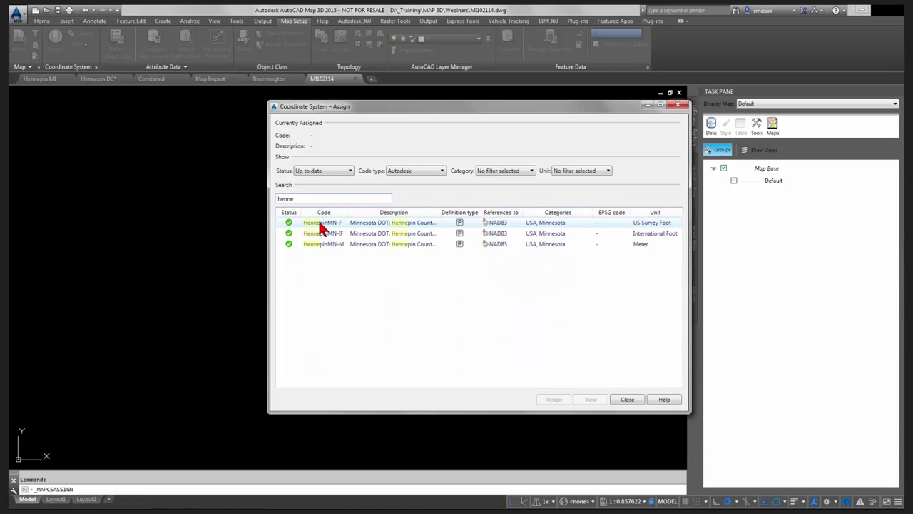
{"action": "left_click", "coordinate": [320, 224]}
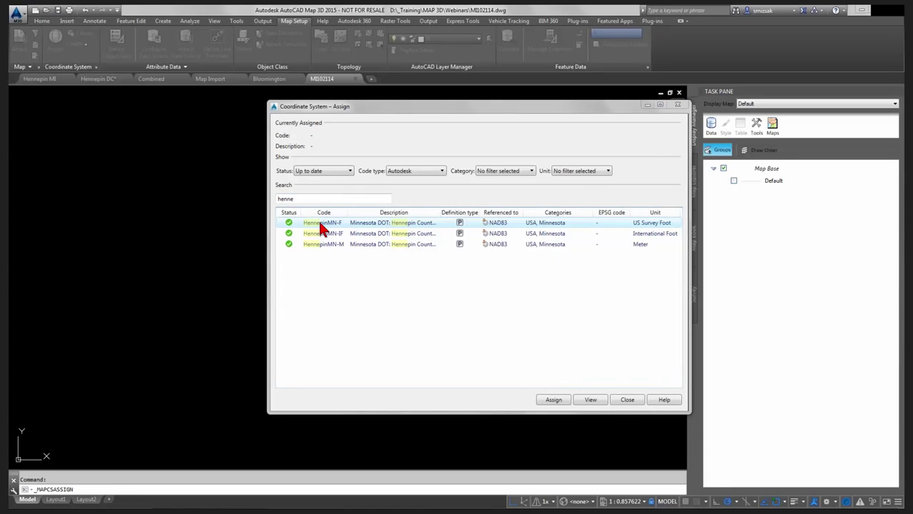
{"action": "double_click", "coordinate": [320, 227]}
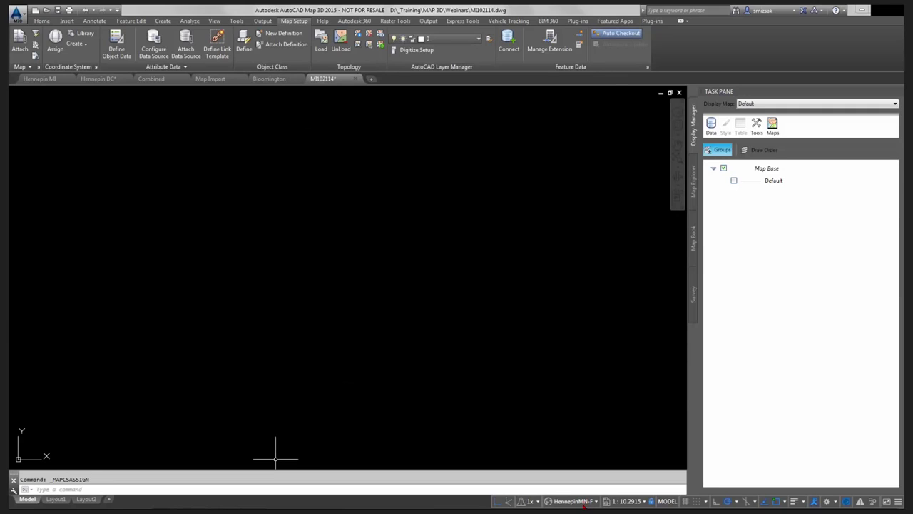
- Start a map import of the ESRI shapefile tl_2009_27053_edges.shp from the TigerLine2009 folder
{"action": "left_click", "coordinate": [66, 21]}
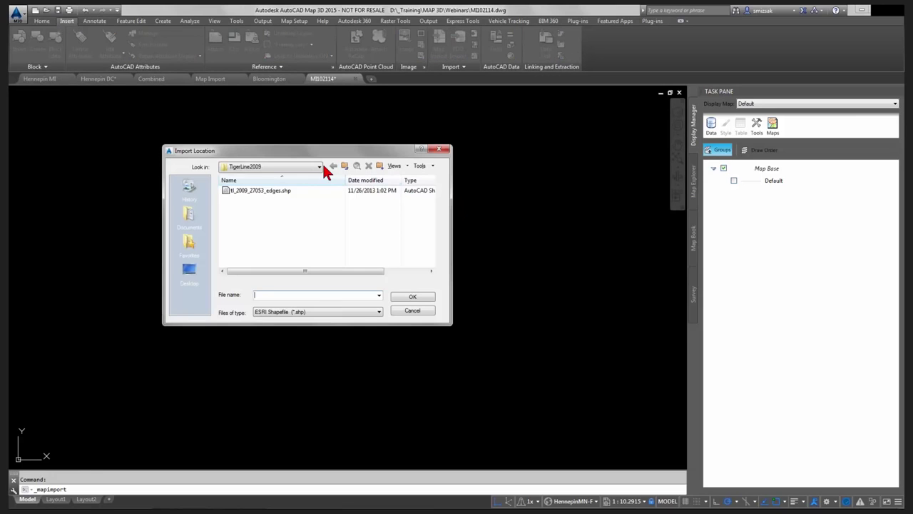
{"action": "left_click", "coordinate": [319, 166]}
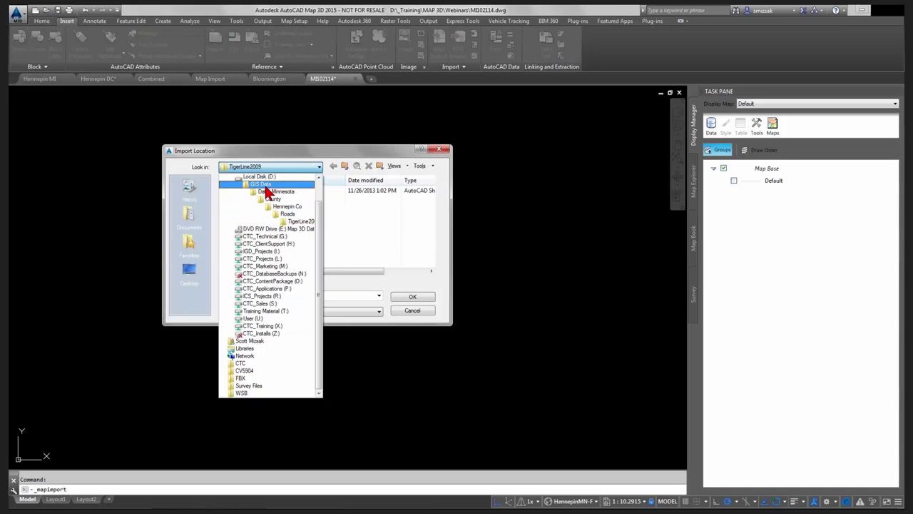
{"action": "left_click", "coordinate": [300, 221]}
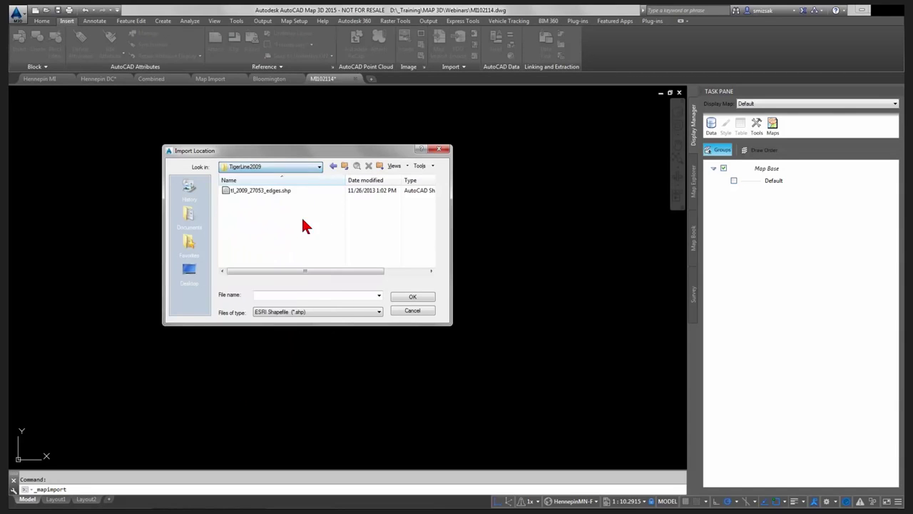
{"action": "double_click", "coordinate": [255, 189]}
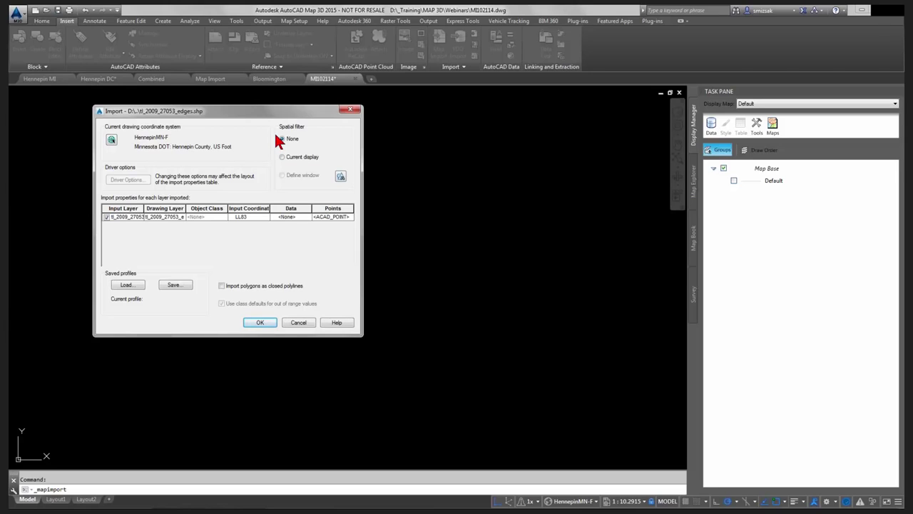
{"action": "left_click", "coordinate": [165, 217]}
{"action": "left_click", "coordinate": [175, 216]}
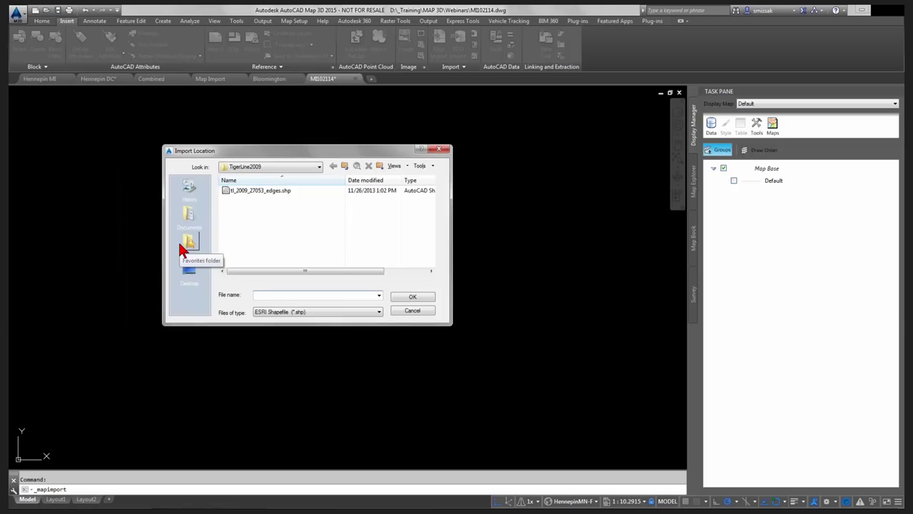
{"action": "left_click", "coordinate": [264, 193]}
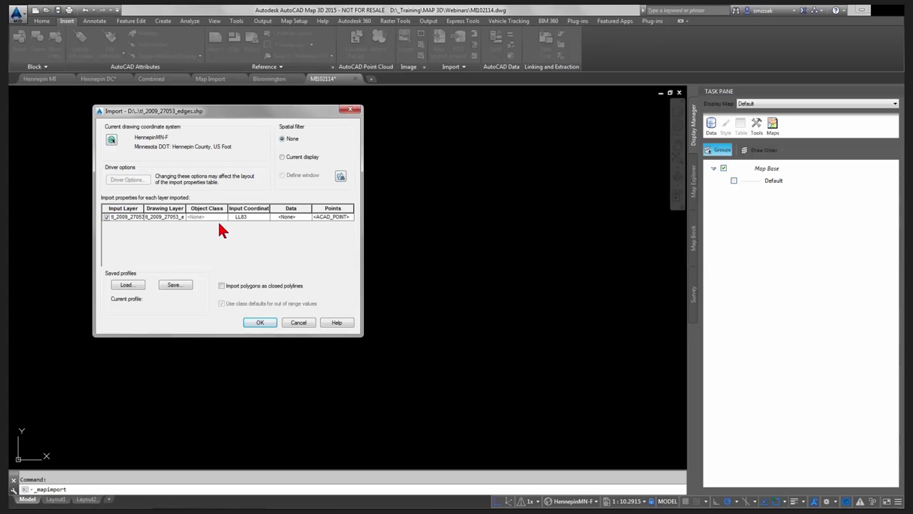
- Set the imported layer's attribute data to create object data in a table named Roads
{"action": "left_click", "coordinate": [307, 217]}
{"action": "left_click", "coordinate": [308, 216]}
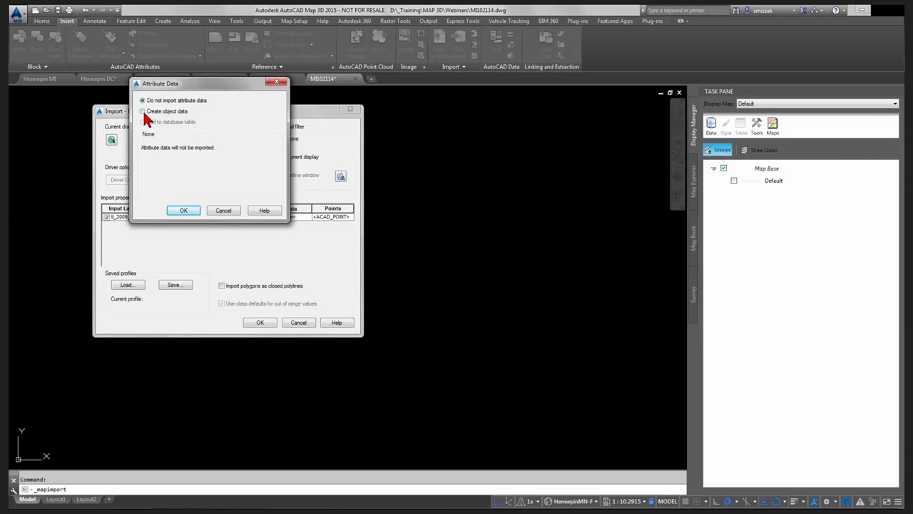
{"action": "left_click", "coordinate": [143, 112]}
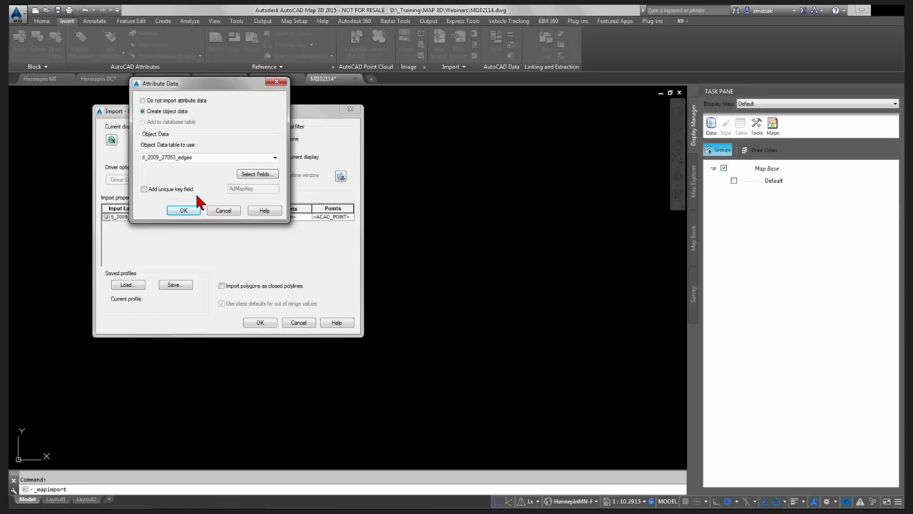
{"action": "left_click_drag", "start_coordinate": [226, 90], "coordinate": [362, 129]}
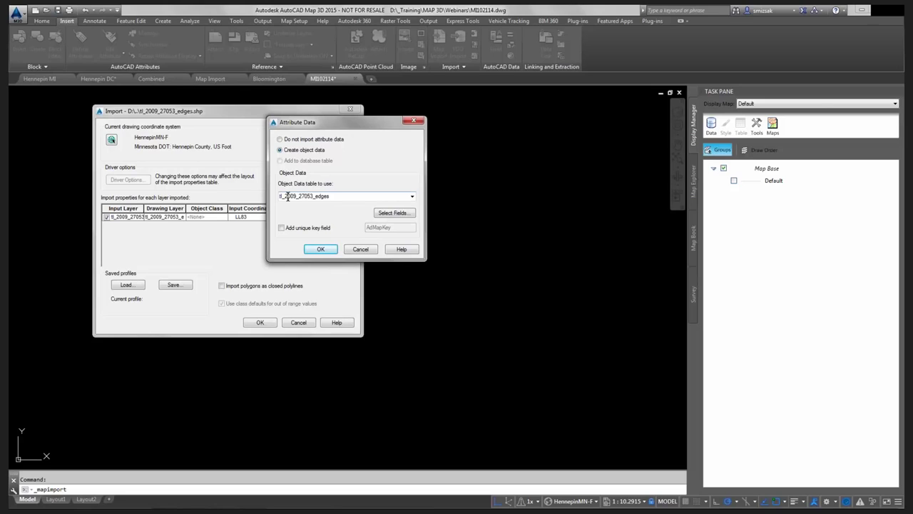
{"action": "left_click_drag", "start_coordinate": [347, 194], "coordinate": [164, 202]}
{"action": "type", "text": "Roads"}
- Limit the fields imported into the Roads table to FeatId, MTFCC, FULLNAME, LFROMADD and LTOADD
{"action": "left_click", "coordinate": [391, 214]}
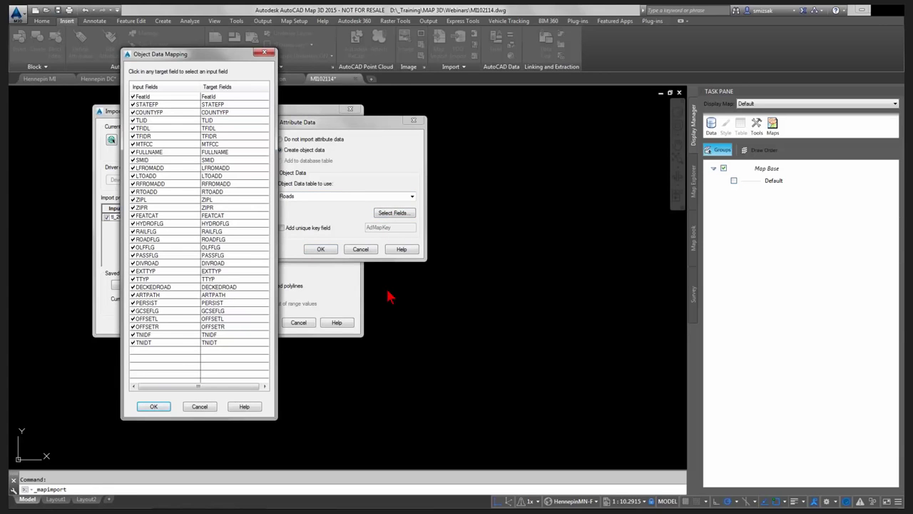
{"action": "left_click", "coordinate": [135, 345]}
{"action": "left_click", "coordinate": [132, 334]}
{"action": "left_click", "coordinate": [133, 326]}
{"action": "left_click", "coordinate": [133, 318]}
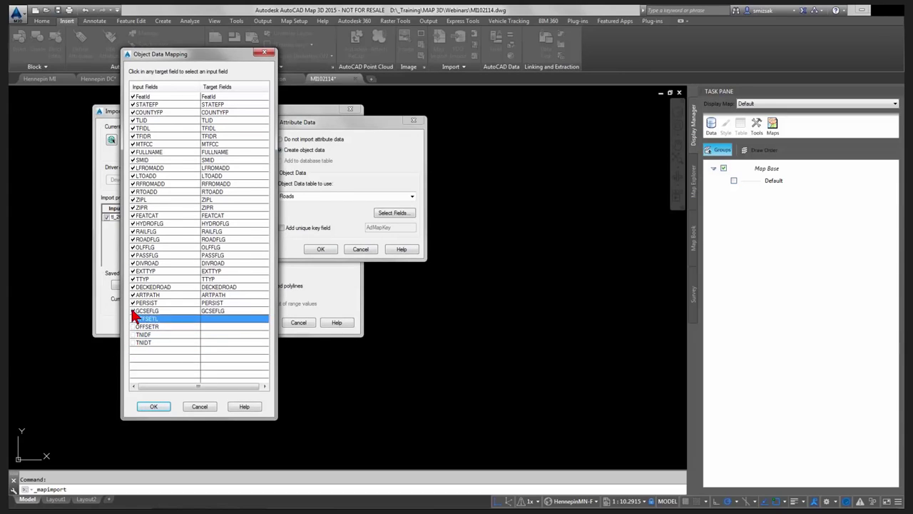
{"action": "left_click", "coordinate": [132, 311]}
{"action": "left_click", "coordinate": [133, 302]}
{"action": "left_click", "coordinate": [133, 295]}
{"action": "left_click", "coordinate": [132, 287]}
{"action": "left_click", "coordinate": [133, 279]}
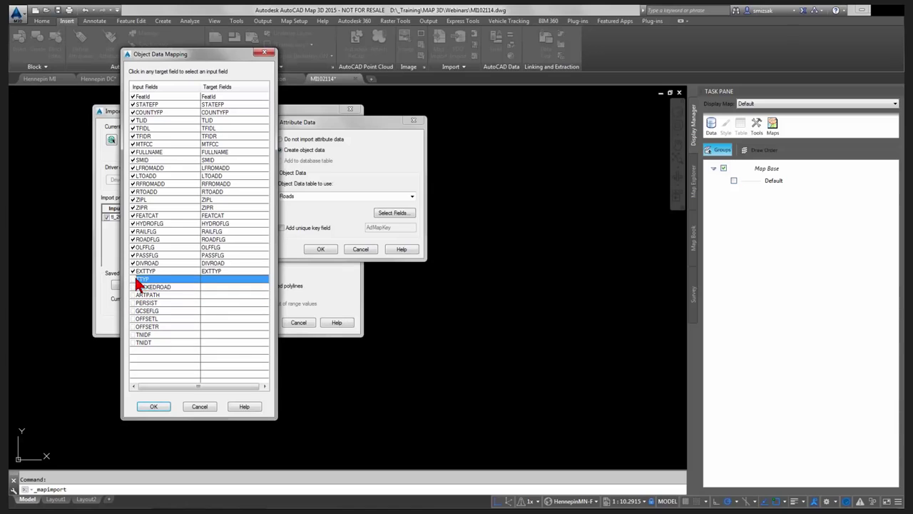
{"action": "left_click", "coordinate": [133, 272]}
{"action": "left_click", "coordinate": [133, 271]}
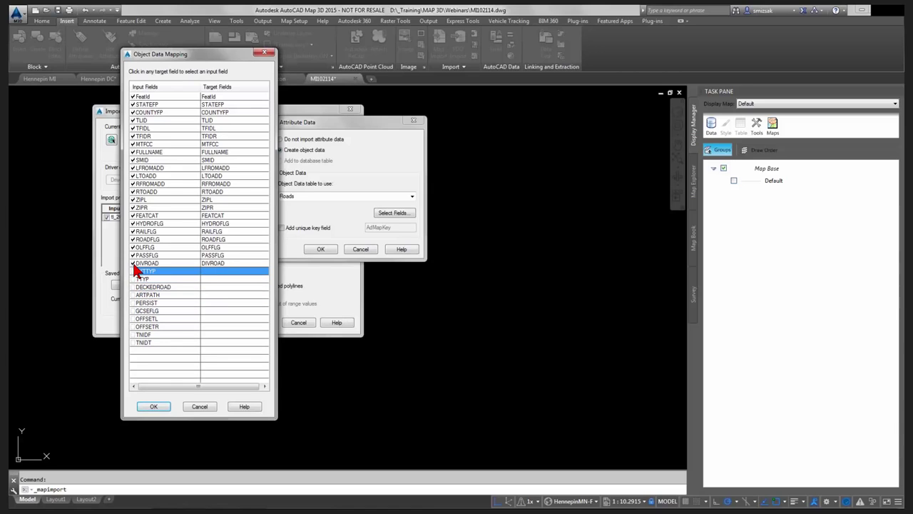
{"action": "left_click", "coordinate": [132, 264]}
{"action": "left_click", "coordinate": [133, 255]}
{"action": "left_click", "coordinate": [134, 247]}
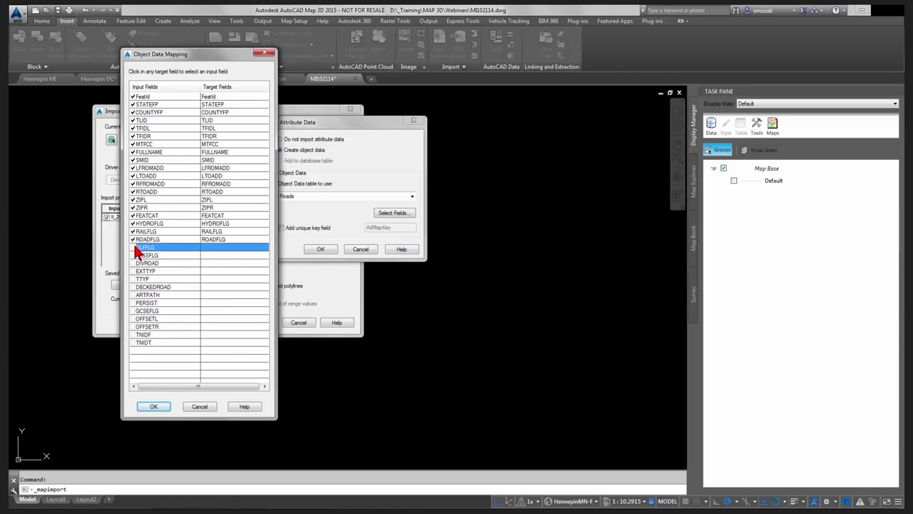
{"action": "left_click", "coordinate": [133, 239]}
{"action": "left_click", "coordinate": [133, 232]}
{"action": "left_click", "coordinate": [133, 224]}
{"action": "left_click", "coordinate": [132, 216]}
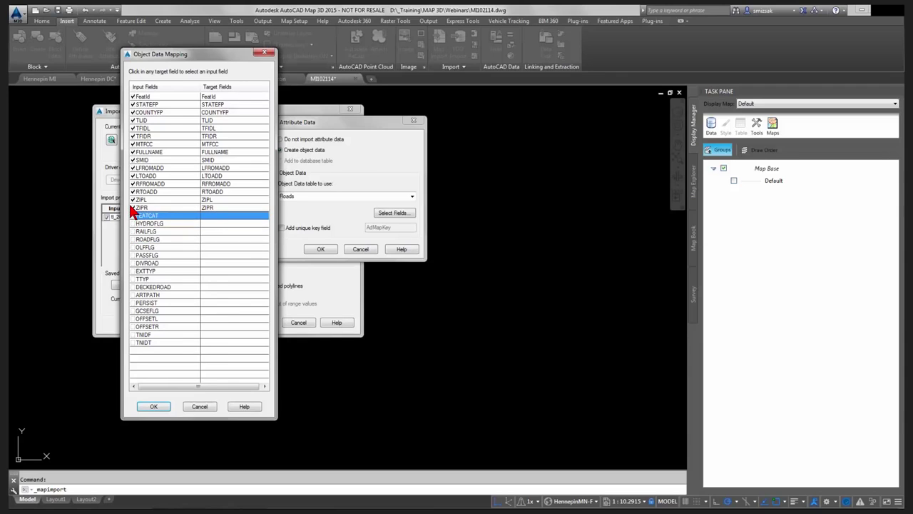
{"action": "left_click", "coordinate": [133, 207]}
{"action": "left_click", "coordinate": [133, 200]}
{"action": "left_click", "coordinate": [133, 192]}
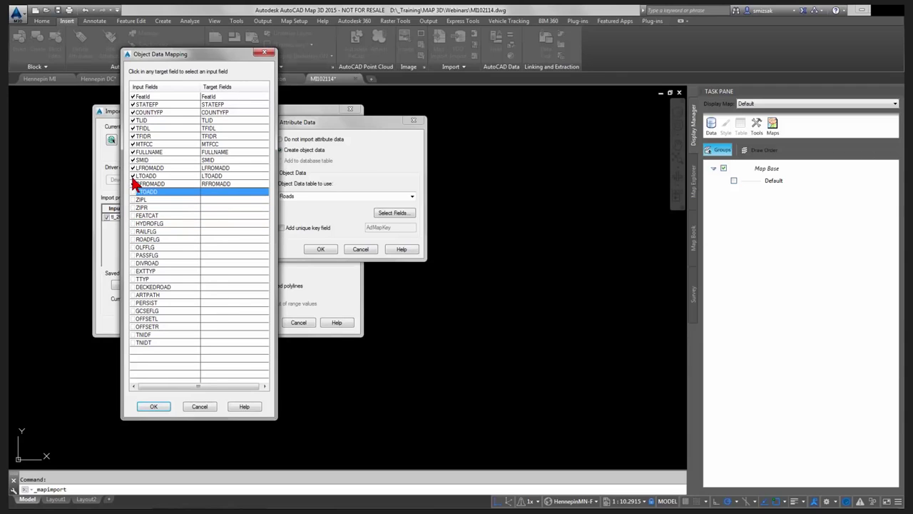
{"action": "left_click", "coordinate": [132, 184]}
{"action": "left_click", "coordinate": [133, 176]}
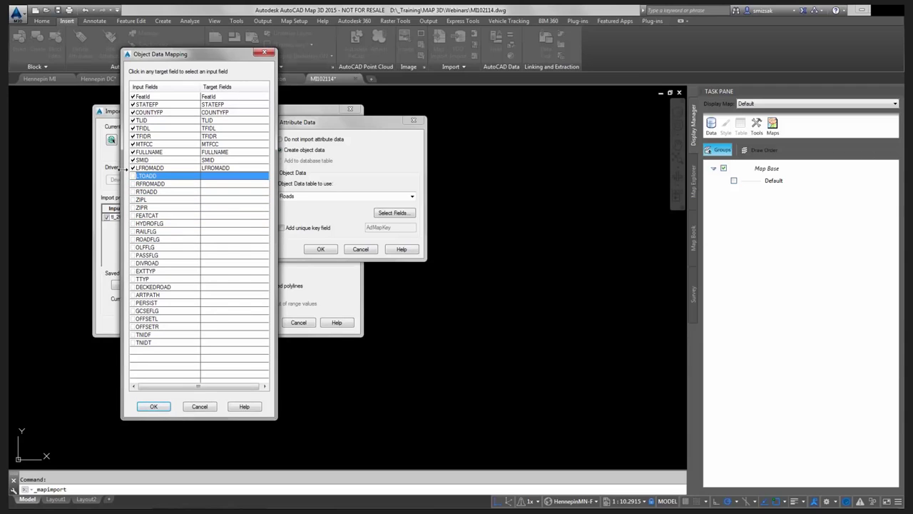
{"action": "left_click", "coordinate": [132, 176]}
{"action": "left_click", "coordinate": [133, 160]}
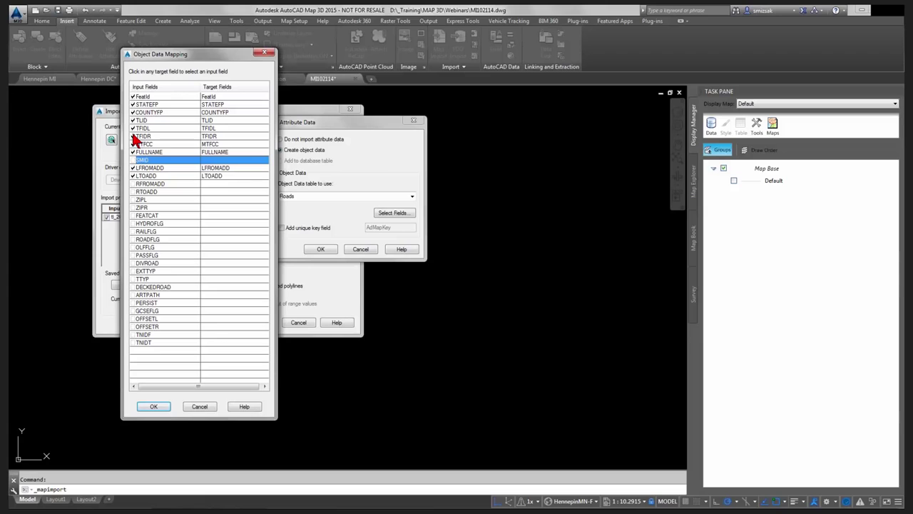
{"action": "left_click", "coordinate": [133, 136]}
{"action": "left_click", "coordinate": [132, 129]}
{"action": "left_click", "coordinate": [133, 120]}
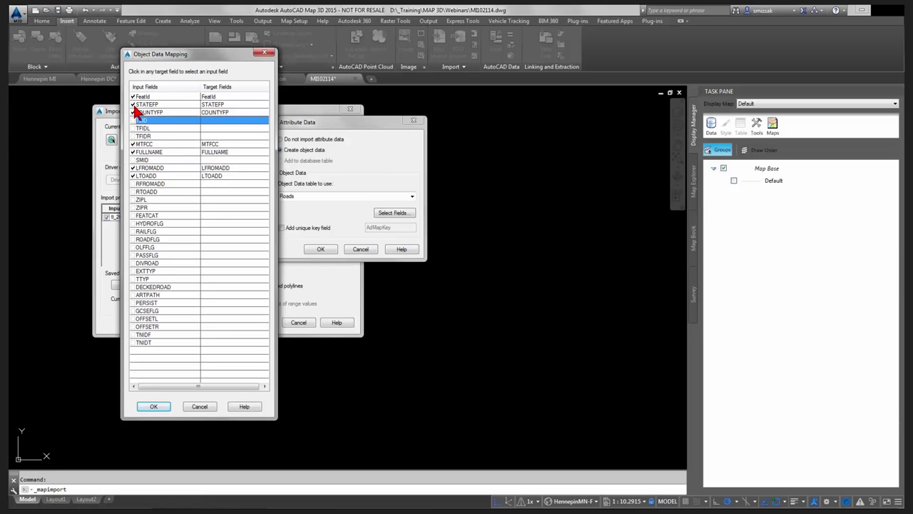
{"action": "left_click", "coordinate": [133, 104]}
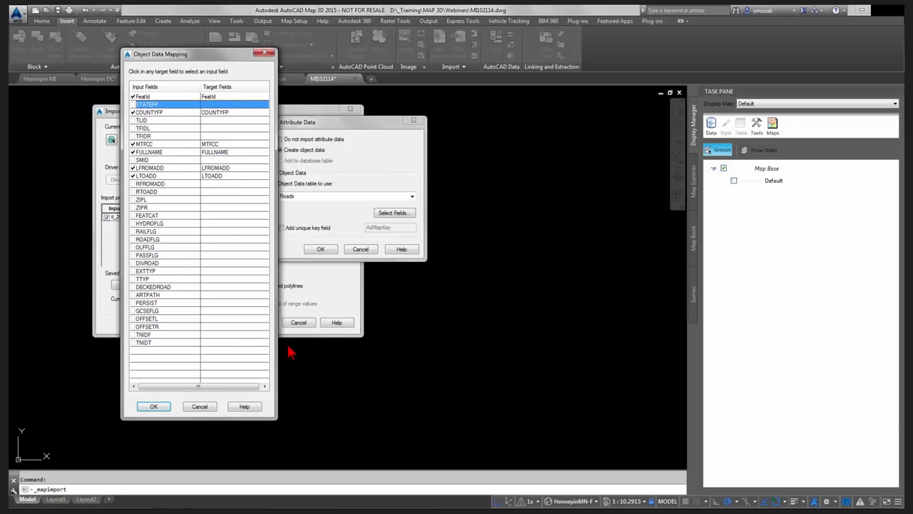
{"action": "left_click", "coordinate": [132, 112]}
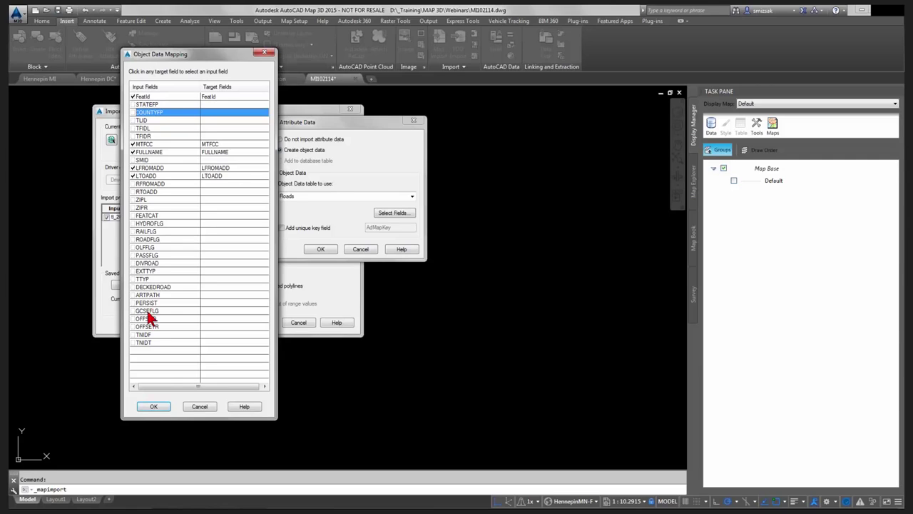
{"action": "left_click", "coordinate": [157, 408]}
{"action": "left_click", "coordinate": [320, 249]}
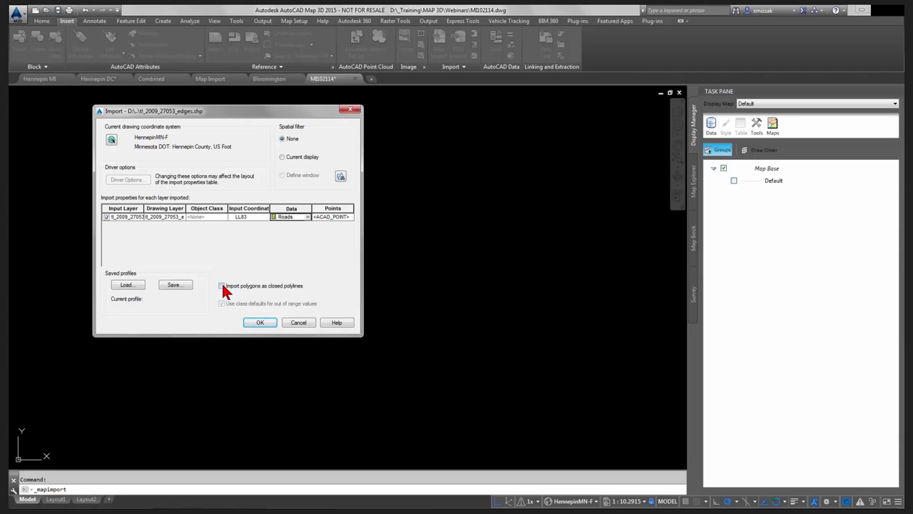
- Run the Hennepin County shapefile import and zoom to the full extent of the imported roads
{"action": "left_click", "coordinate": [261, 321]}
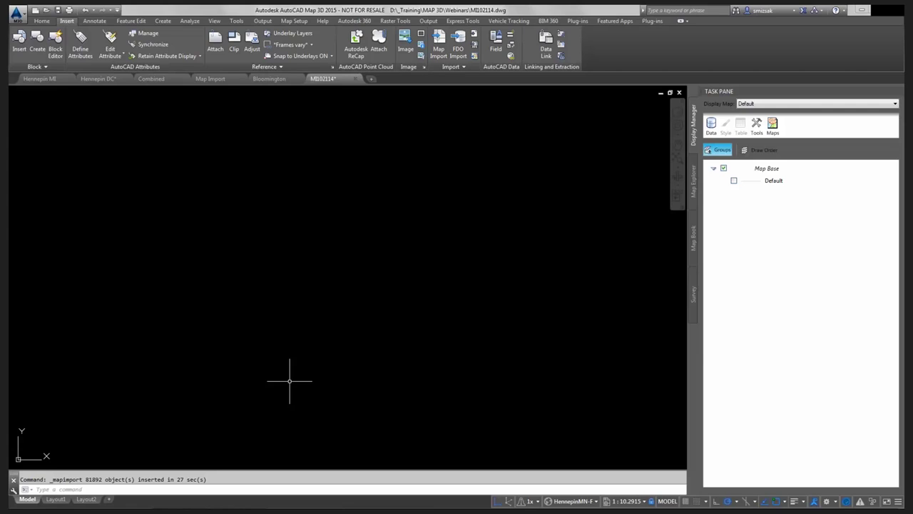
{"action": "type", "text": "z"}
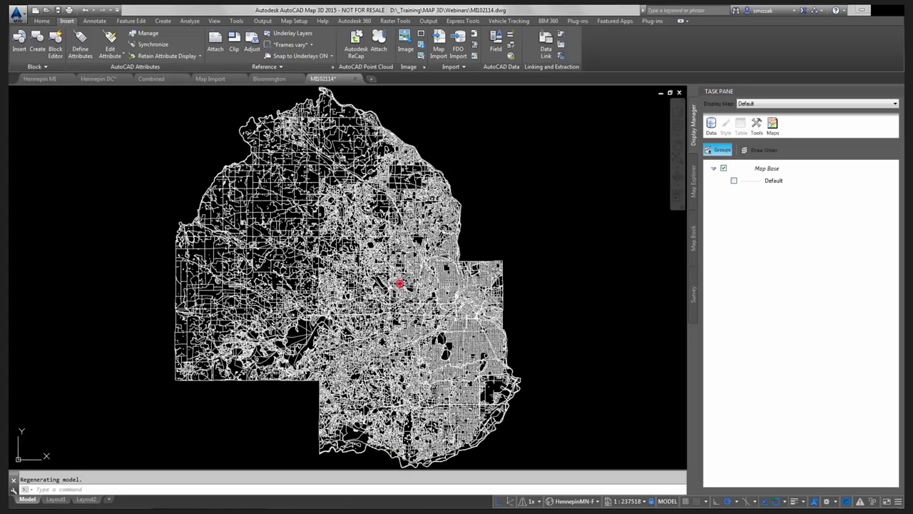
- Inspect the properties of two imported road polylines, including their Roads object data
{"action": "left_click", "coordinate": [274, 244]}
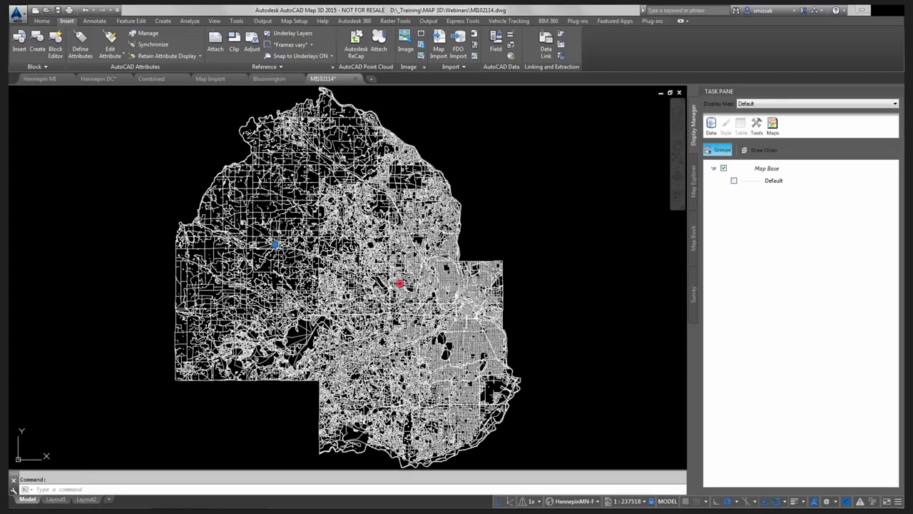
{"action": "right_click", "coordinate": [277, 249]}
{"action": "left_click", "coordinate": [308, 477]}
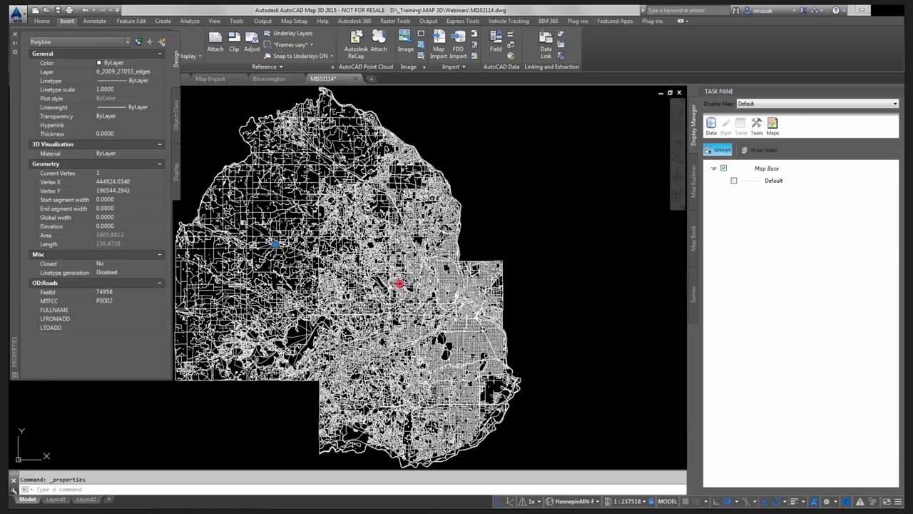
{"action": "key", "text": "Escape"}
{"action": "left_click", "coordinate": [256, 272]}
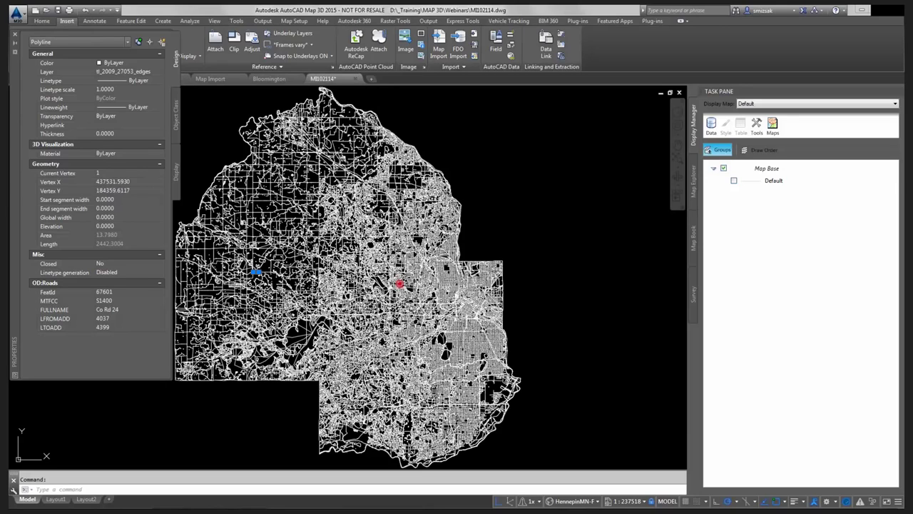
- Start another map import of the ESRI shapefile tl_2009_27019_edges.shp from the Carver Co folder
{"action": "left_click", "coordinate": [438, 47]}
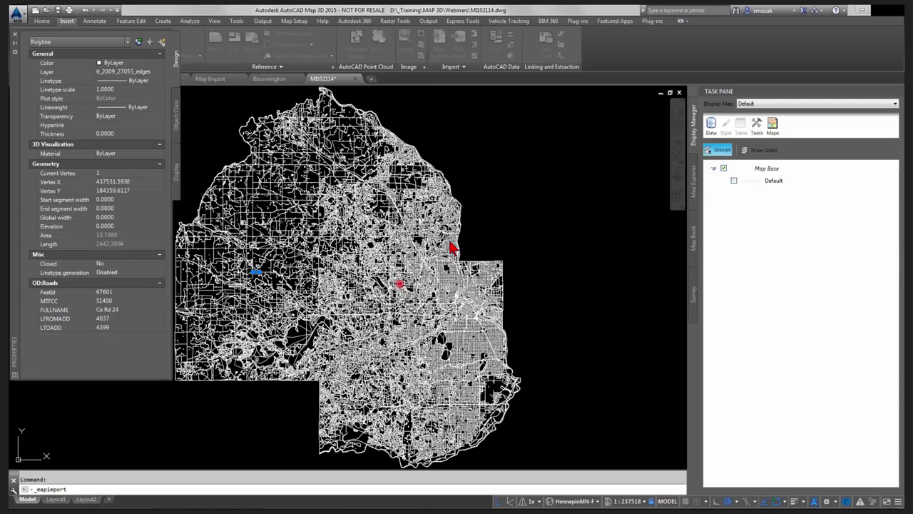
{"action": "left_click", "coordinate": [343, 165]}
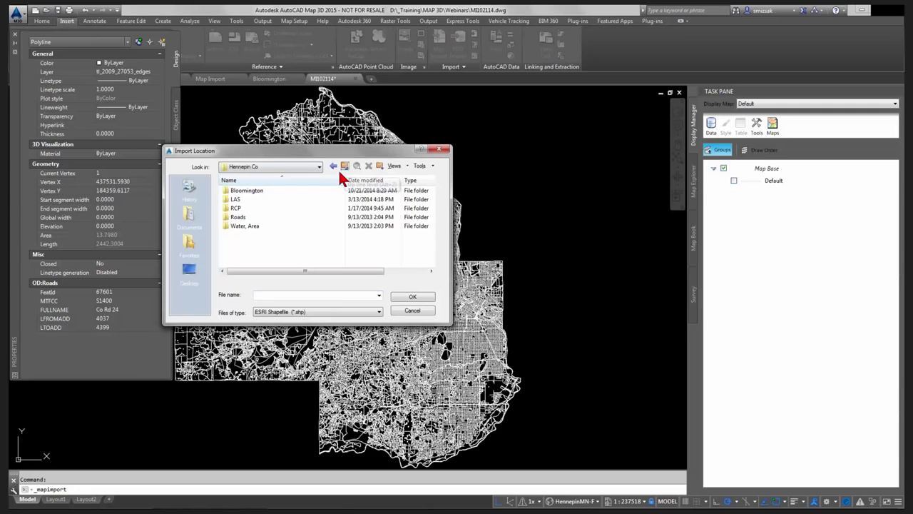
{"action": "left_click", "coordinate": [343, 166]}
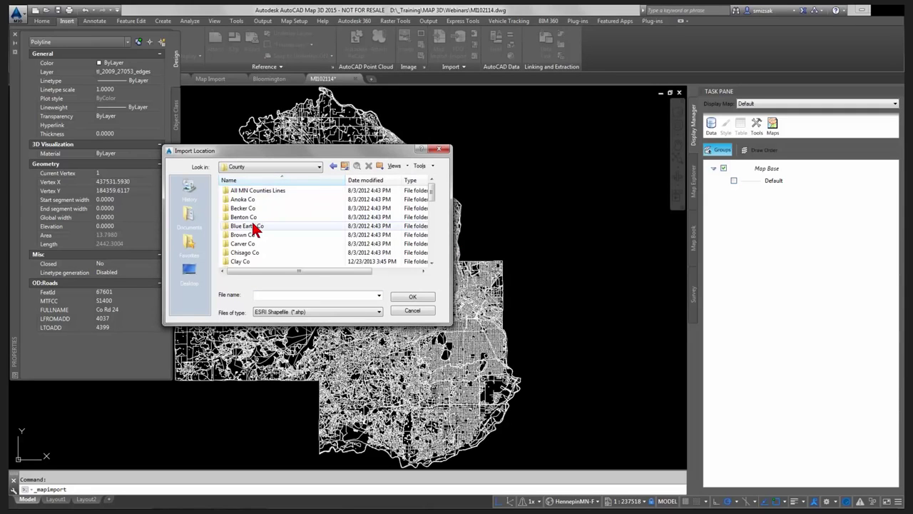
{"action": "double_click", "coordinate": [250, 244]}
{"action": "left_click", "coordinate": [261, 191]}
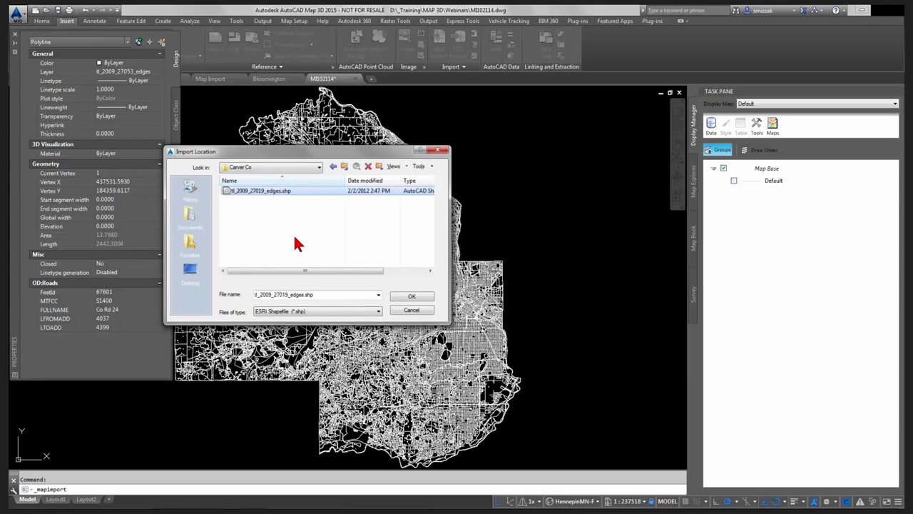
{"action": "key", "text": "Return"}
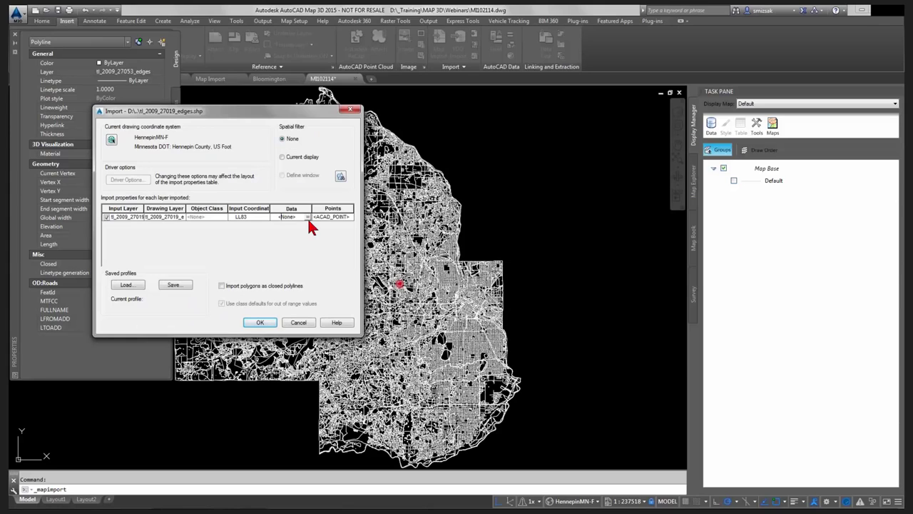
- Store the Carver County attributes as object data in the existing Roads table, check the field mapping, and import the shapefile
{"action": "left_click", "coordinate": [305, 217]}
{"action": "left_click", "coordinate": [412, 196]}
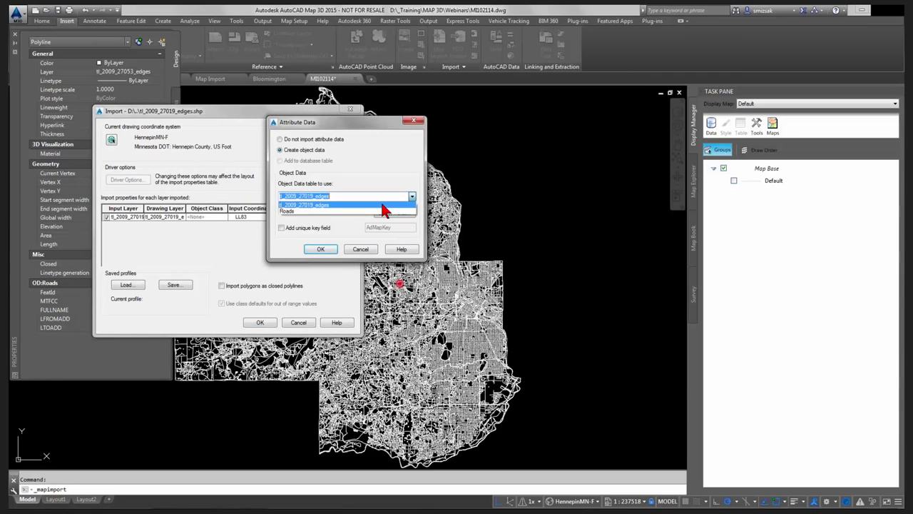
{"action": "left_click", "coordinate": [302, 212]}
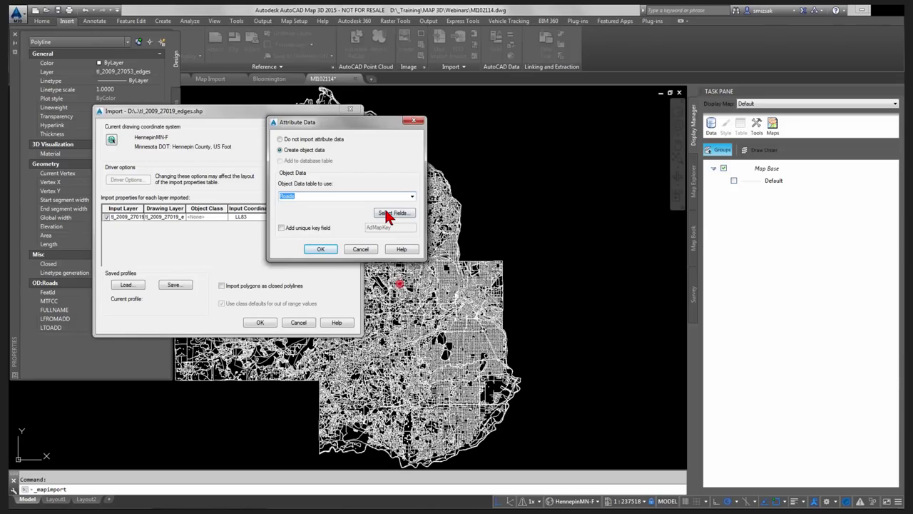
{"action": "left_click", "coordinate": [390, 214]}
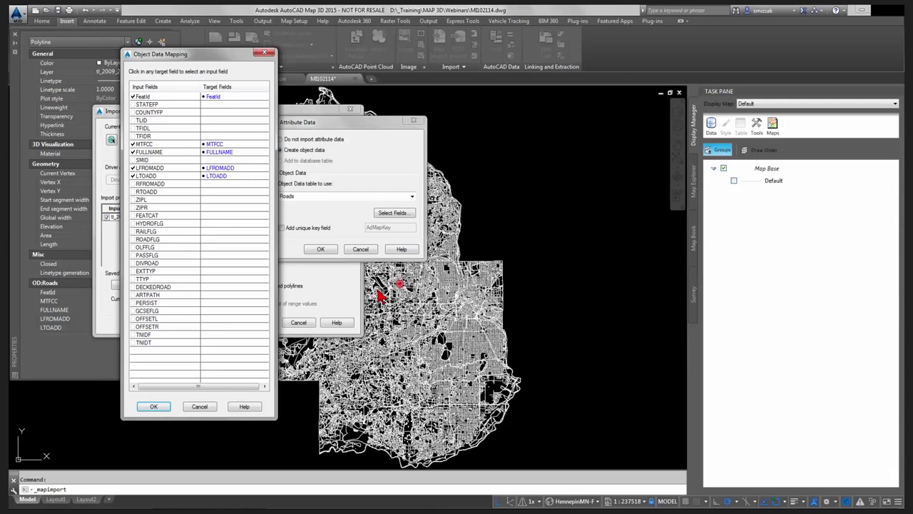
{"action": "left_click", "coordinate": [153, 408]}
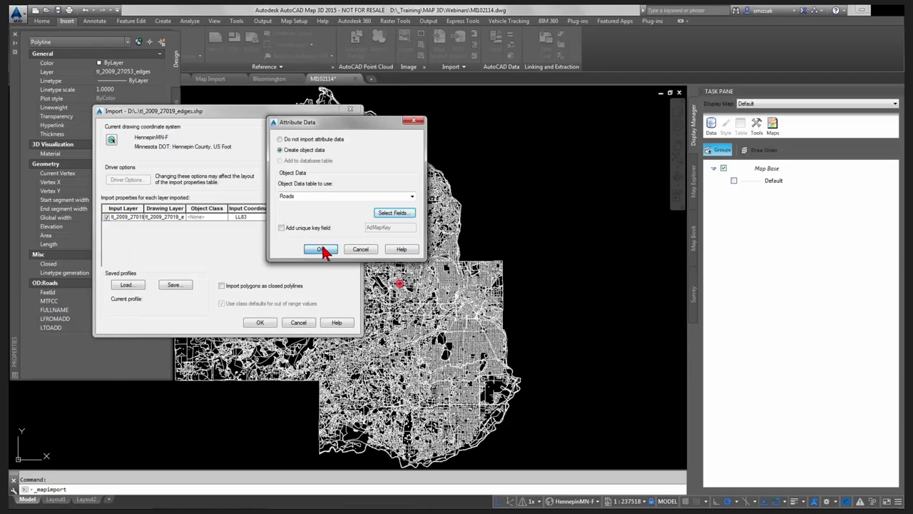
{"action": "left_click", "coordinate": [322, 249]}
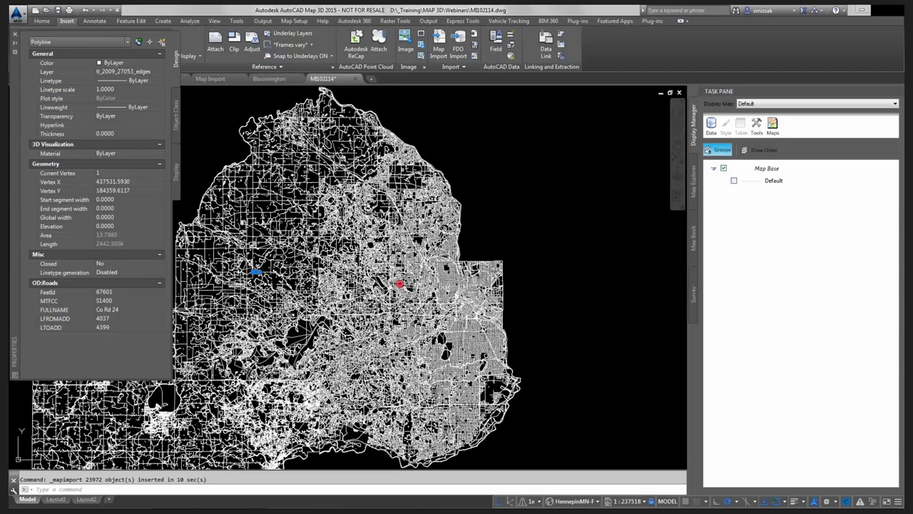
- Close the object properties, switch to the Bloomington drawing, and review the Storm_Struc table in its object data definitions
{"action": "left_click", "coordinate": [14, 34]}
{"action": "left_click", "coordinate": [266, 79]}
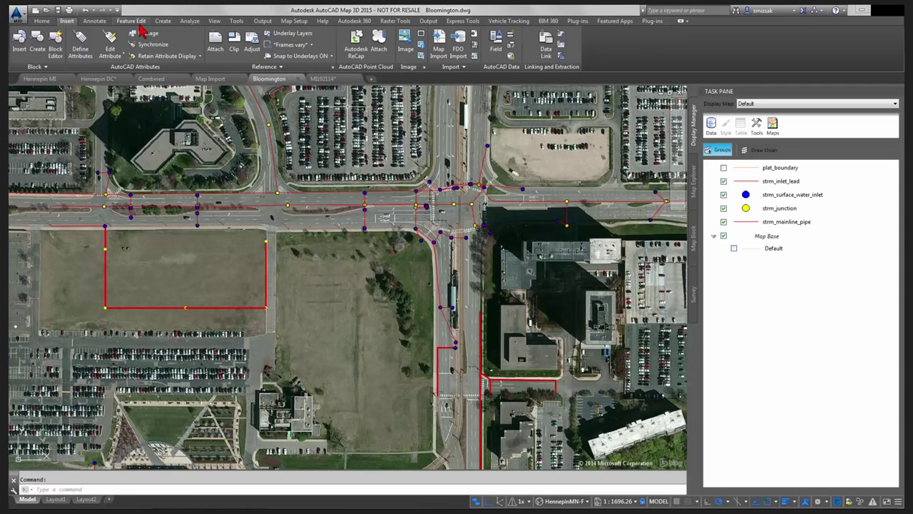
{"action": "left_click", "coordinate": [291, 22]}
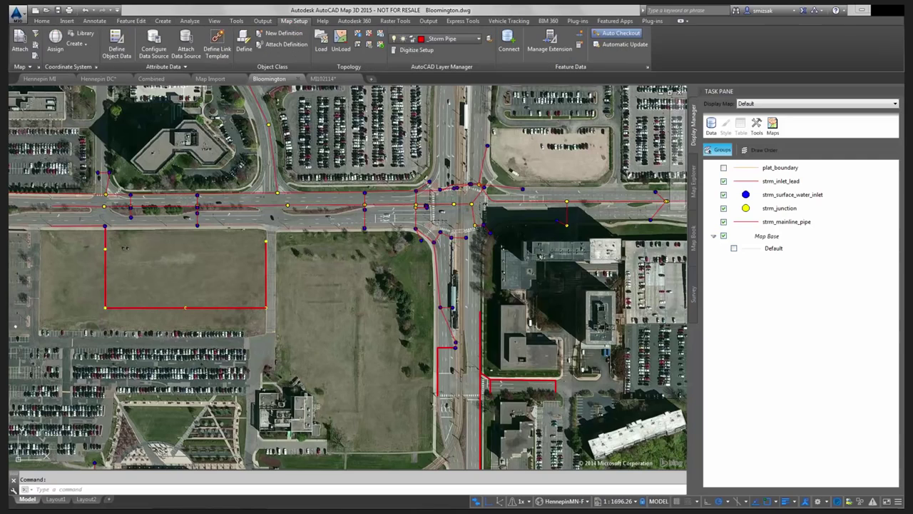
{"action": "left_click", "coordinate": [117, 52]}
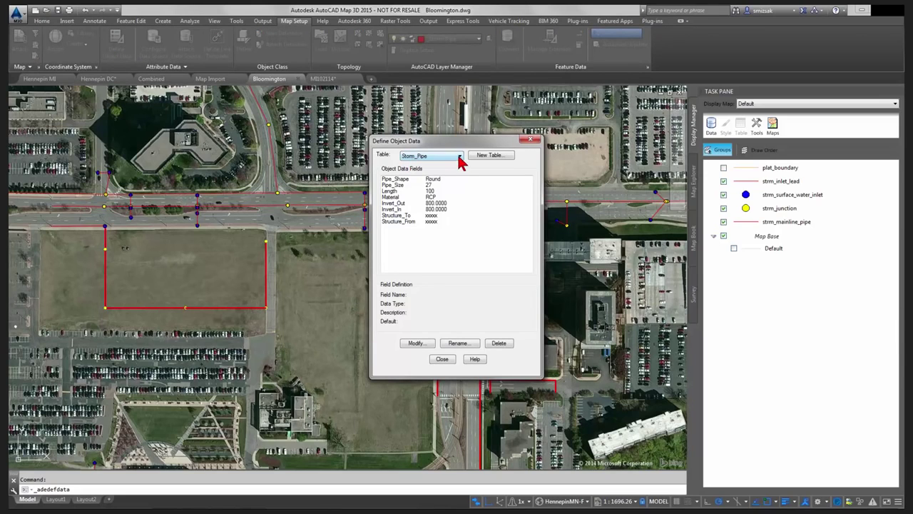
{"action": "left_click", "coordinate": [461, 157]}
{"action": "left_click", "coordinate": [428, 169]}
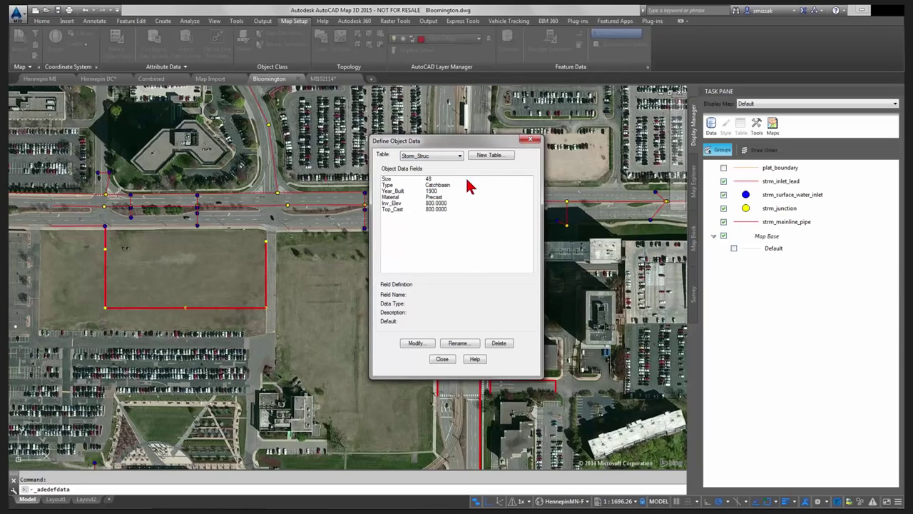
- Create an object data table named Webiner1021 and add a character field Presenter, described as Name of Presenter, with the presenter's full name as default
{"action": "left_click", "coordinate": [488, 154]}
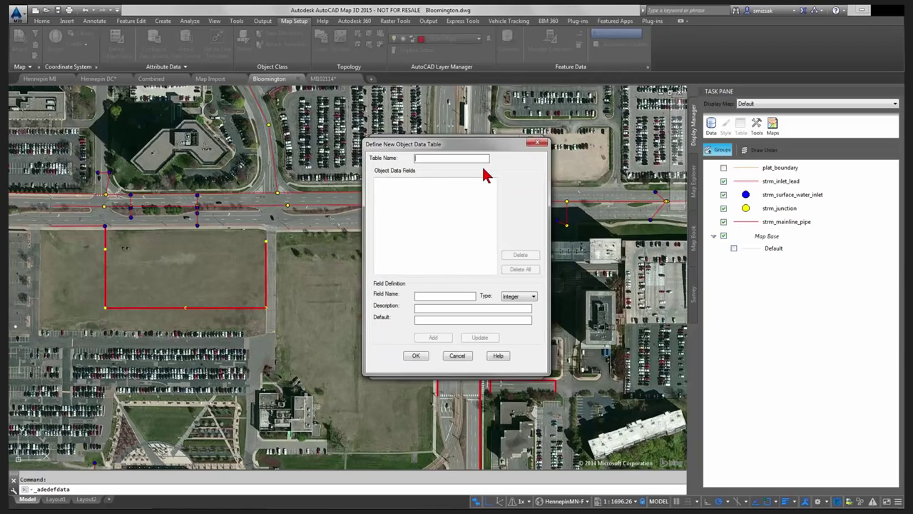
{"action": "type", "text": "Webiner1021"}
{"action": "left_click", "coordinate": [434, 297]}
{"action": "type", "text": "Presenter"}
{"action": "left_click", "coordinate": [518, 296]}
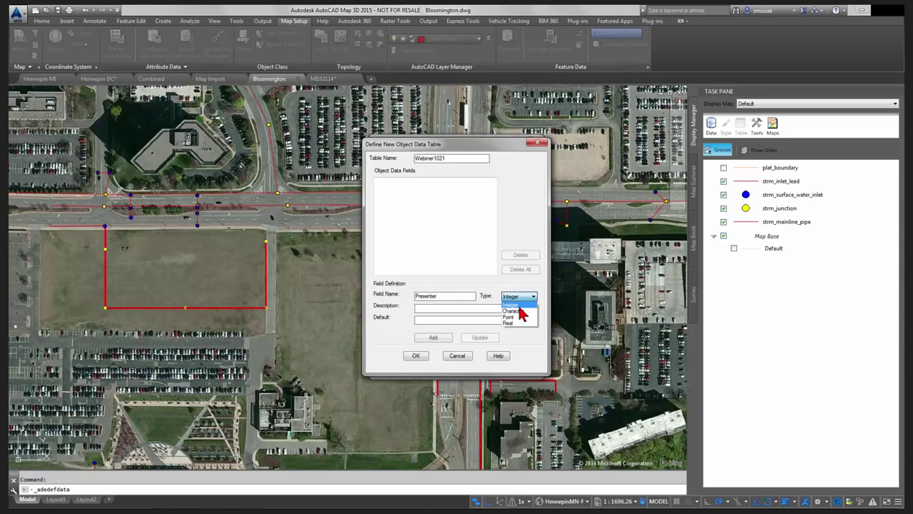
{"action": "left_click", "coordinate": [528, 316]}
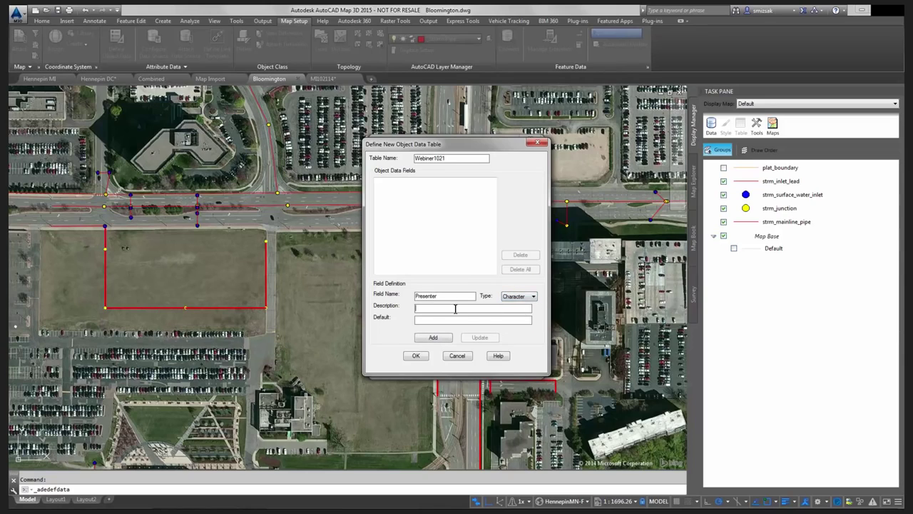
{"action": "type", "text": "Name of"}
{"action": "type", "text": " Presenter"}
{"action": "type", "text": "Scott"}
{"action": "type", "text": " Mizsak"}
{"action": "left_click", "coordinate": [435, 339]}
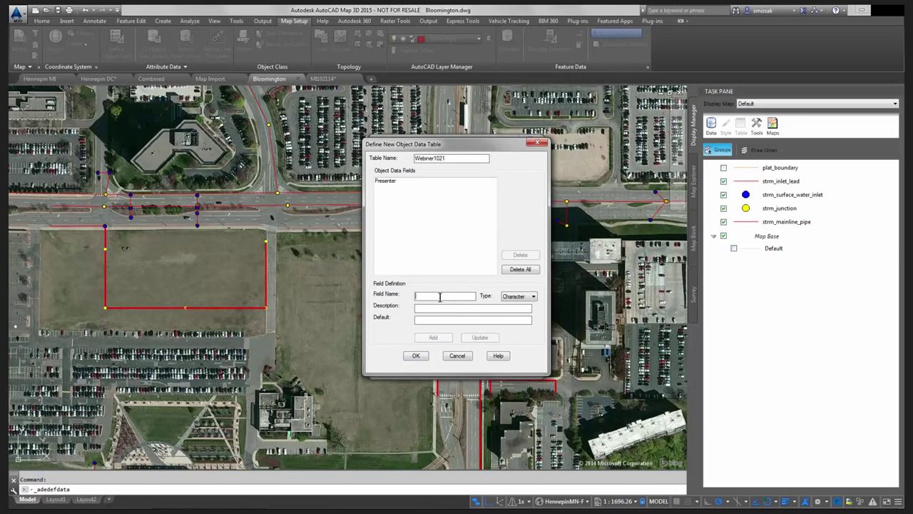
- Add a character field Day_of_Webinar to the table, with description Day and default Tuesday 10.21.14
{"action": "type", "text": "Day_of_Webinar"}
{"action": "left_click", "coordinate": [520, 298]}
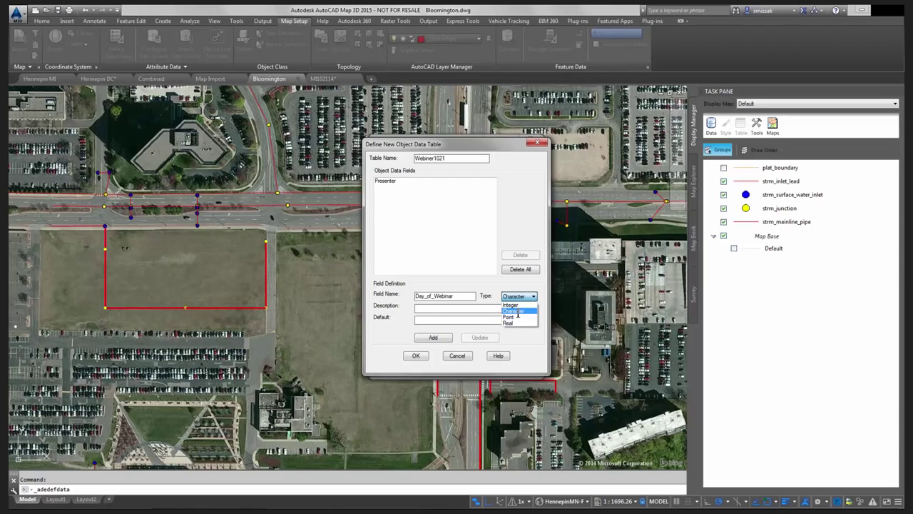
{"action": "left_click", "coordinate": [520, 311]}
{"action": "left_click", "coordinate": [434, 308]}
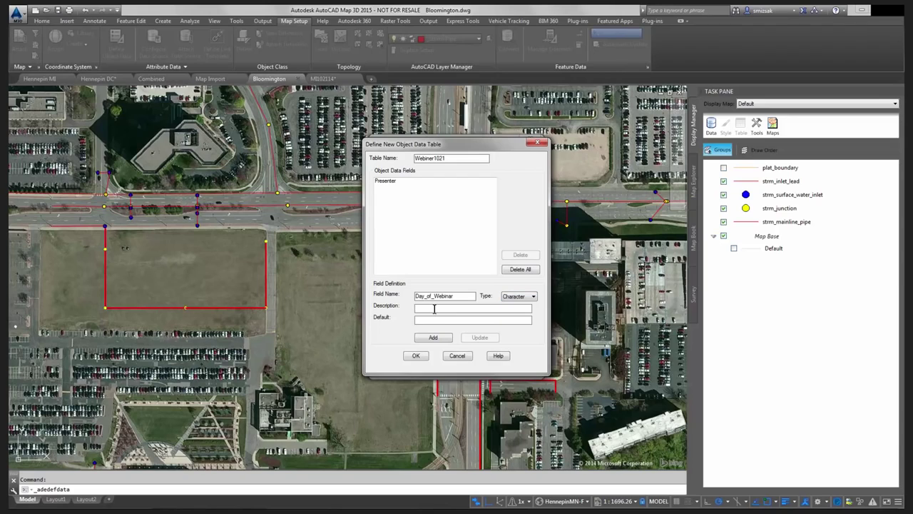
{"action": "type", "text": "Day"}
{"action": "key", "text": "Tab"}
{"action": "type", "text": "W"}
{"action": "key", "text": "BackSpace"}
{"action": "type", "text": "Tuesday 10.21.14"}
{"action": "left_click", "coordinate": [535, 298]}
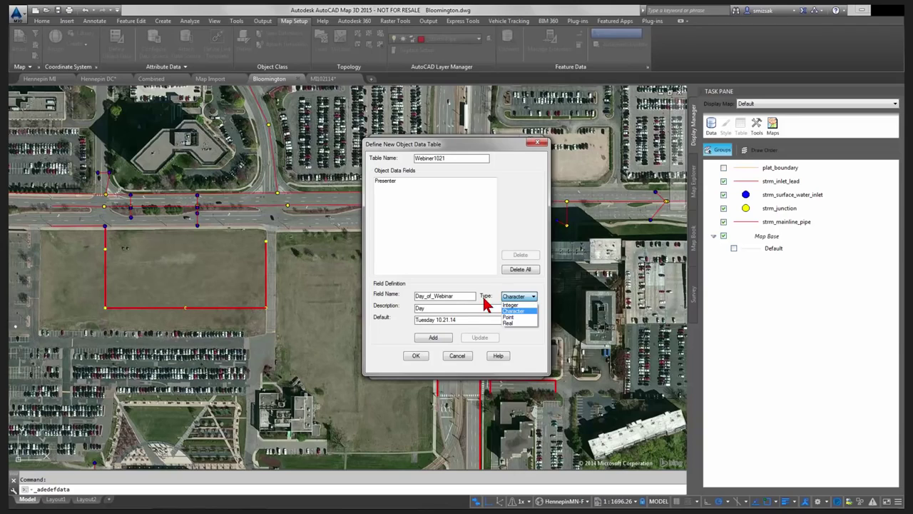
{"action": "left_click", "coordinate": [430, 343]}
{"action": "left_click", "coordinate": [421, 339]}
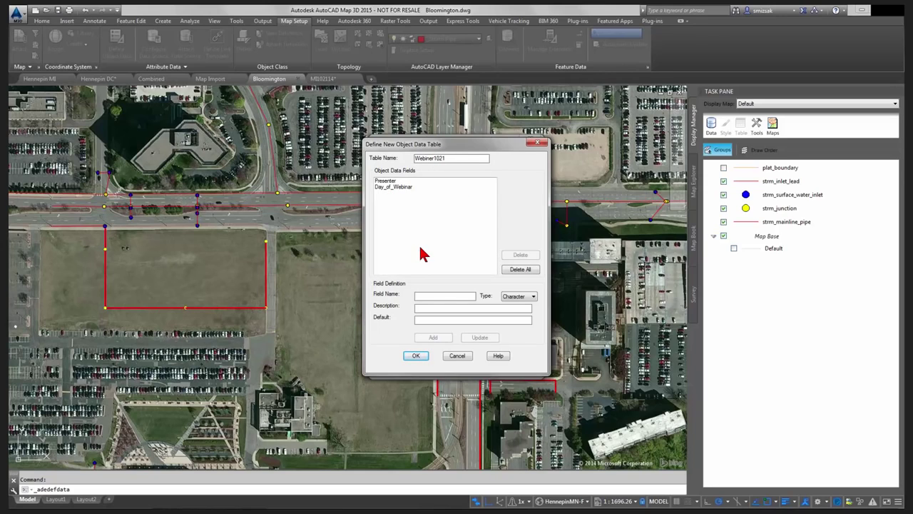
- Save the new table, review the Webiner1021 fields in the object data definitions, and close the dialog
{"action": "left_click", "coordinate": [416, 356]}
{"action": "left_click", "coordinate": [459, 156]}
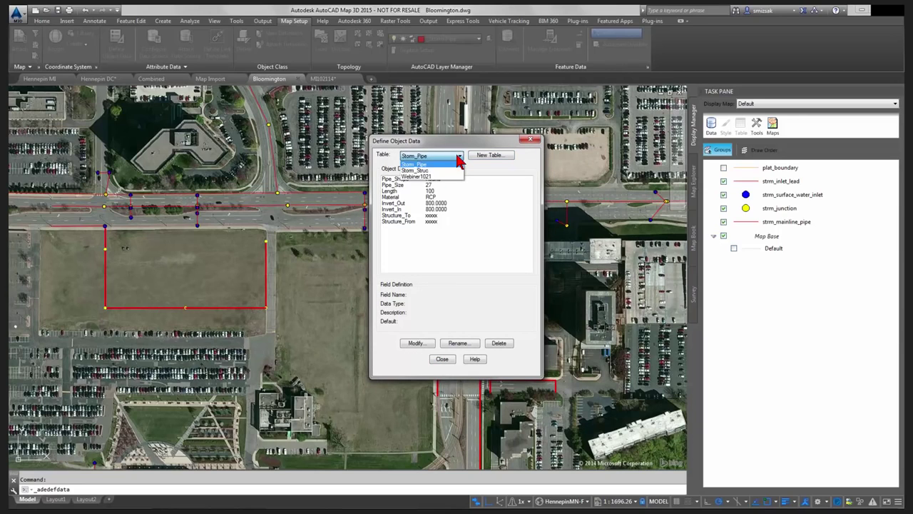
{"action": "left_click", "coordinate": [426, 176]}
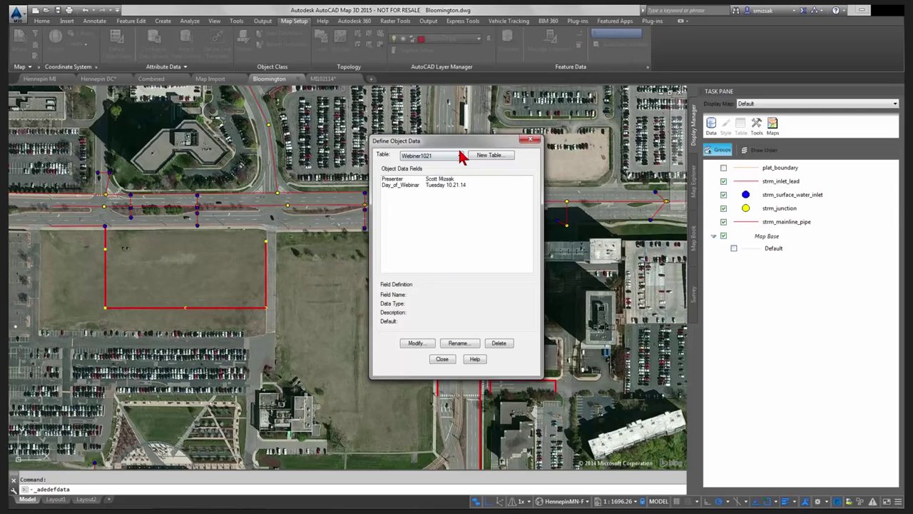
{"action": "left_click", "coordinate": [442, 359]}
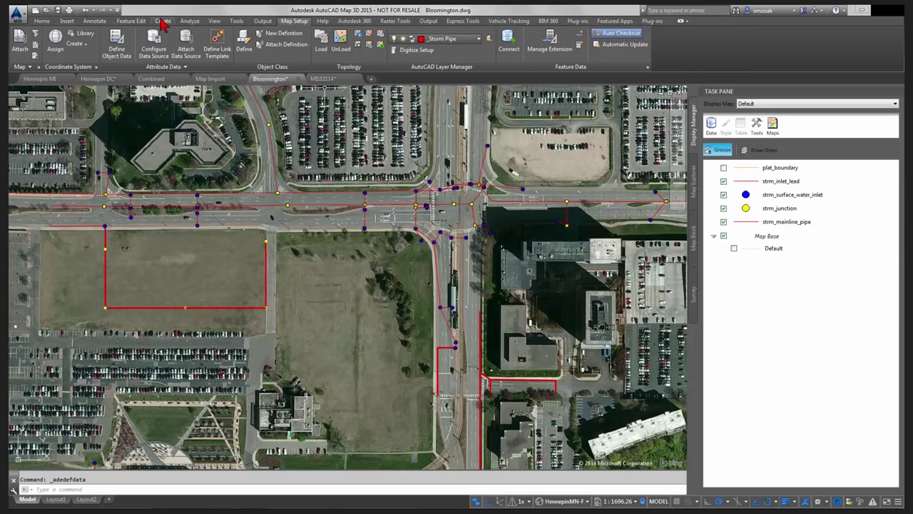
- Open Attach/Detach Object Data, choose the Storm_Pipe table, review its values to attach, and accept the dialog
{"action": "left_click", "coordinate": [163, 20]}
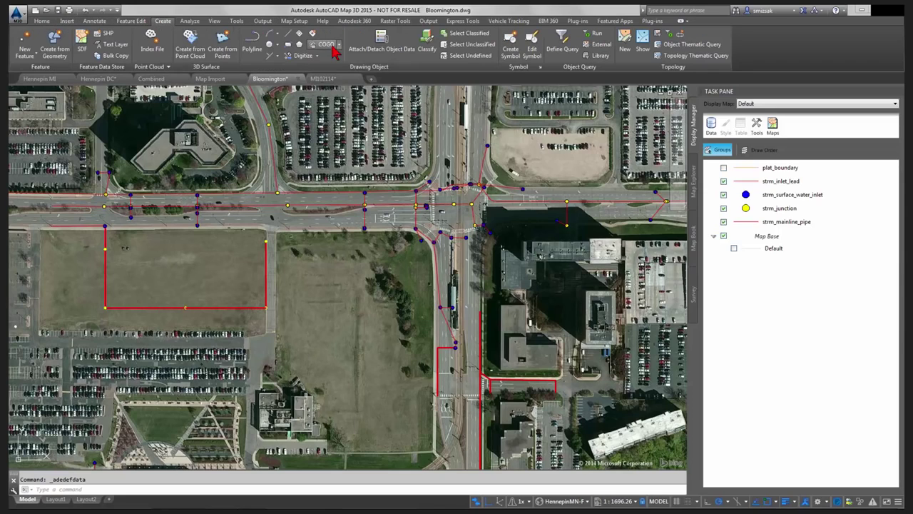
{"action": "left_click", "coordinate": [385, 49]}
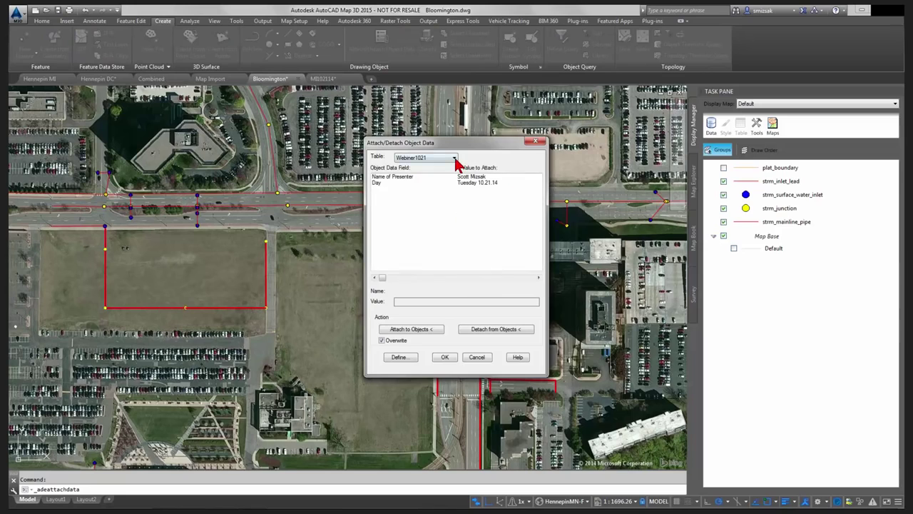
{"action": "left_click", "coordinate": [454, 157]}
{"action": "left_click", "coordinate": [412, 167]}
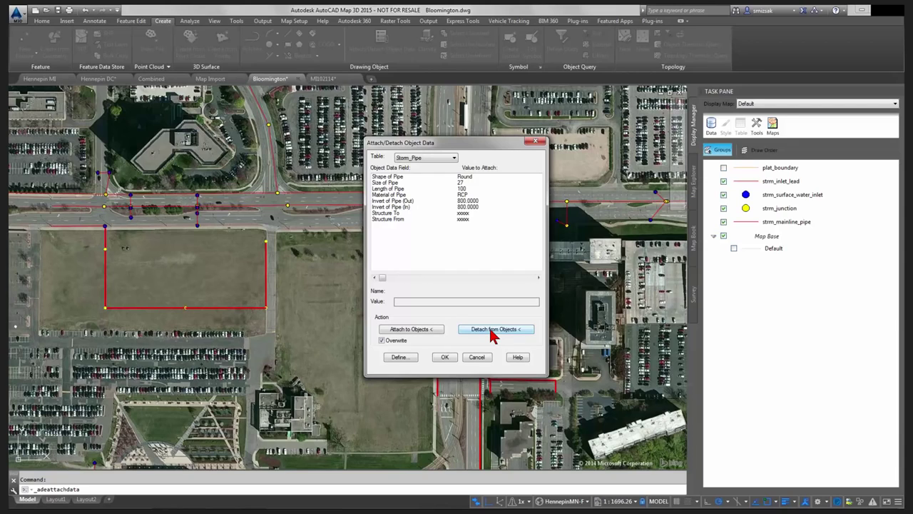
{"action": "left_click", "coordinate": [445, 358]}
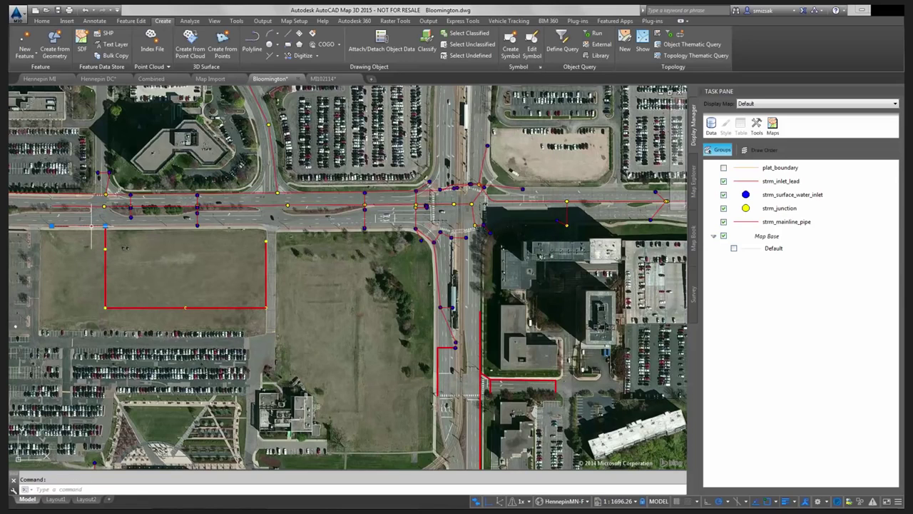
- Examine the data table of the strm_mainline_pipe layer, including the record of one pipe, and close it
{"action": "right_click", "coordinate": [91, 226]}
{"action": "key", "text": "Escape"}
{"action": "left_click", "coordinate": [789, 222]}
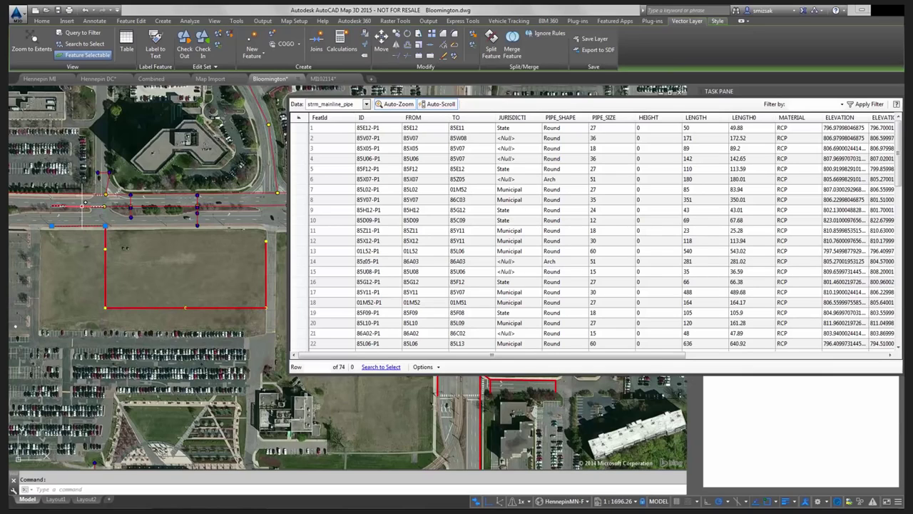
{"action": "left_click", "coordinate": [375, 304]}
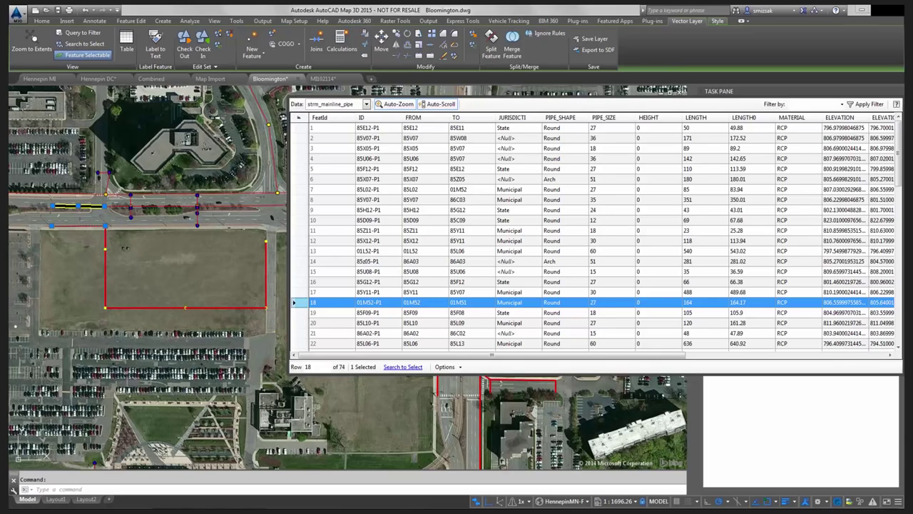
{"action": "key", "text": "Escape"}
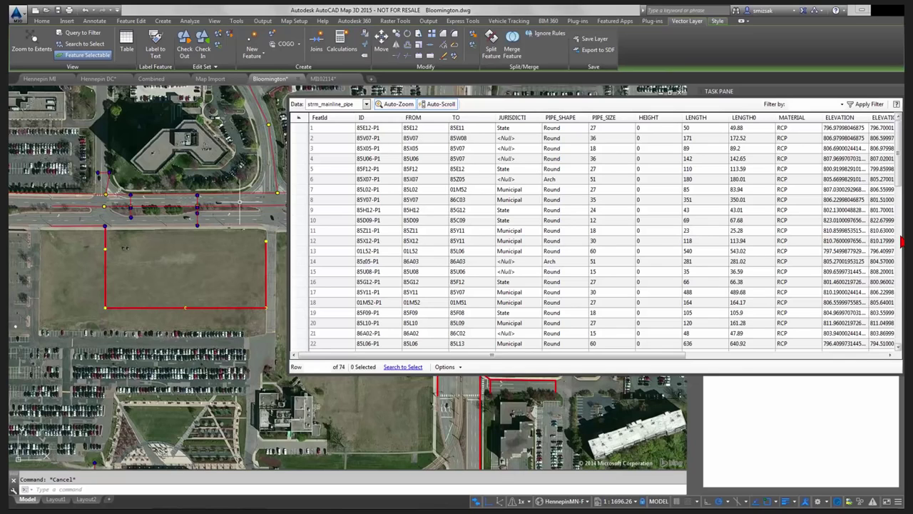
{"action": "left_click_drag", "start_coordinate": [902, 240], "coordinate": [808, 143]}
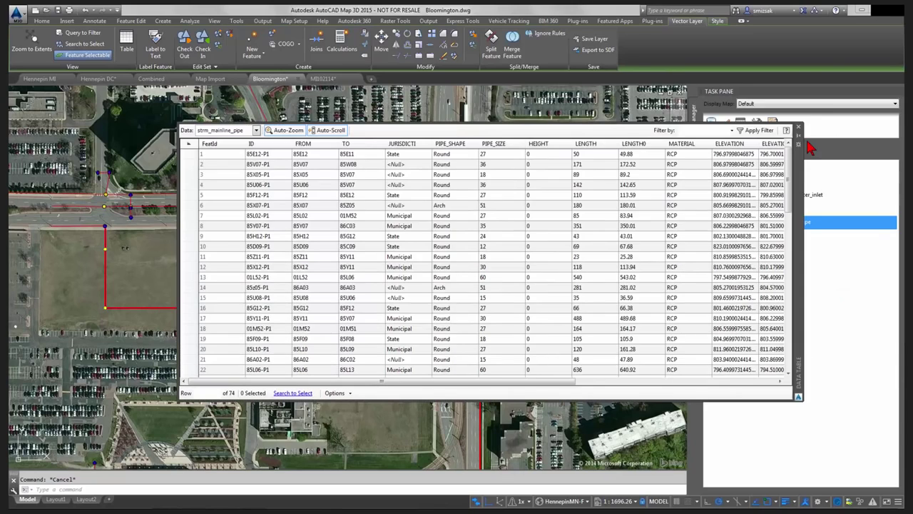
{"action": "left_click", "coordinate": [800, 126]}
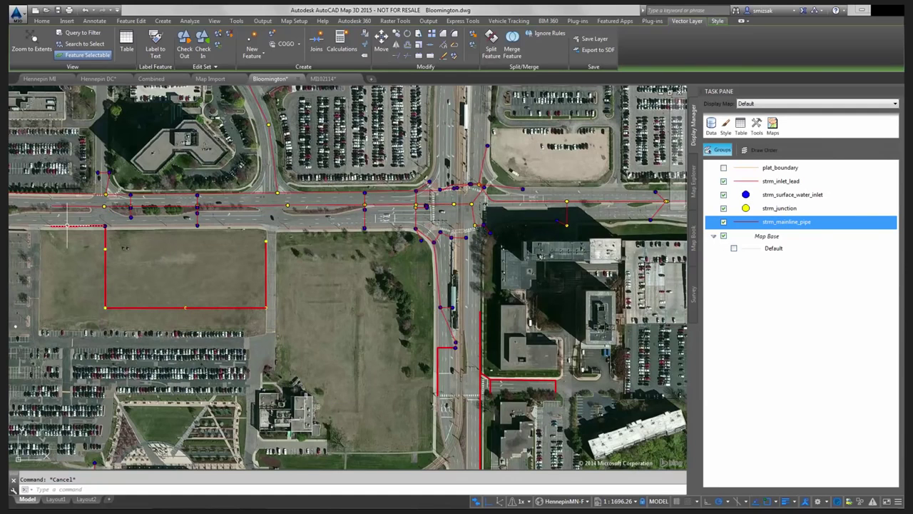
- Set the Storm_Pipe object data Length of the vertical pipe along the empty lot's west edge to 185, and close its properties
{"action": "mouse_move", "coordinate": [783, 185]}
{"action": "left_click", "coordinate": [106, 277]}
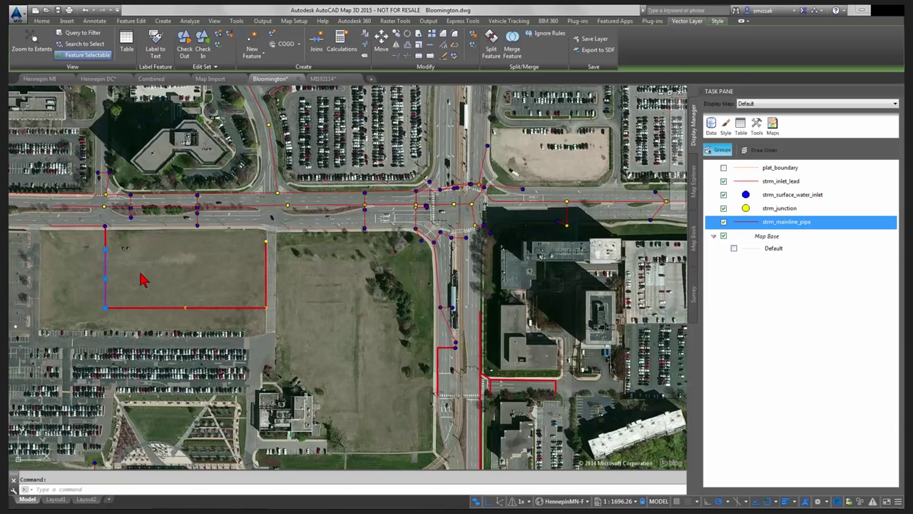
{"action": "right_click", "coordinate": [139, 276]}
{"action": "left_click", "coordinate": [163, 486]}
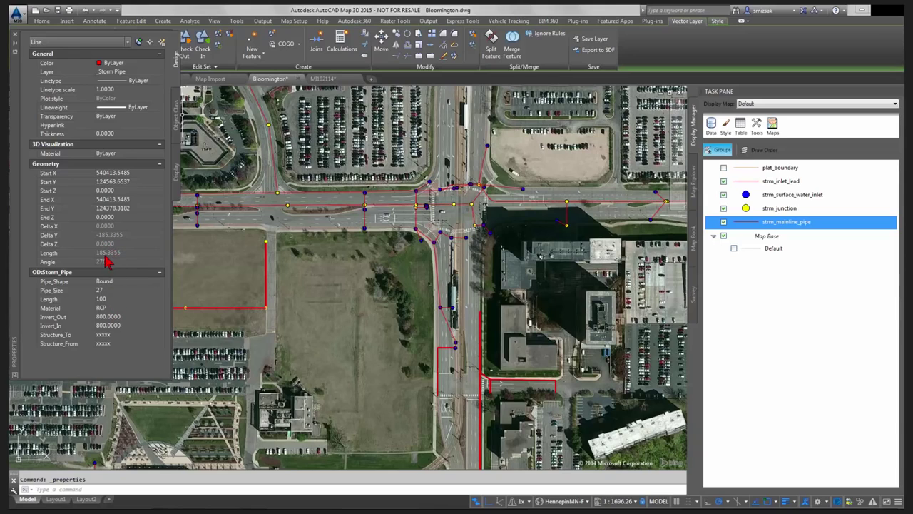
{"action": "left_click", "coordinate": [107, 299]}
{"action": "type", "text": "418"}
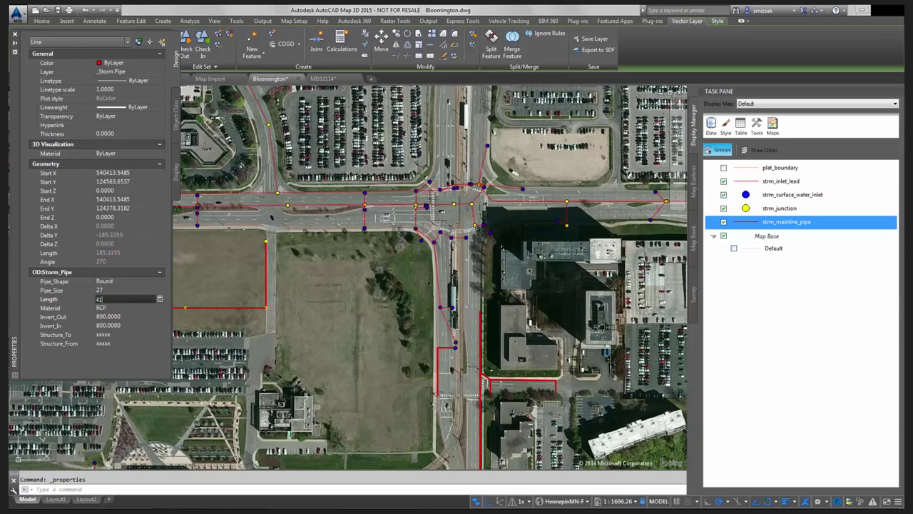
{"action": "key", "text": "BackSpace"}
{"action": "key", "text": "BackSpace"}
{"action": "key", "text": "BackSpace"}
{"action": "type", "text": "185"}
{"action": "key", "text": "Tab"}
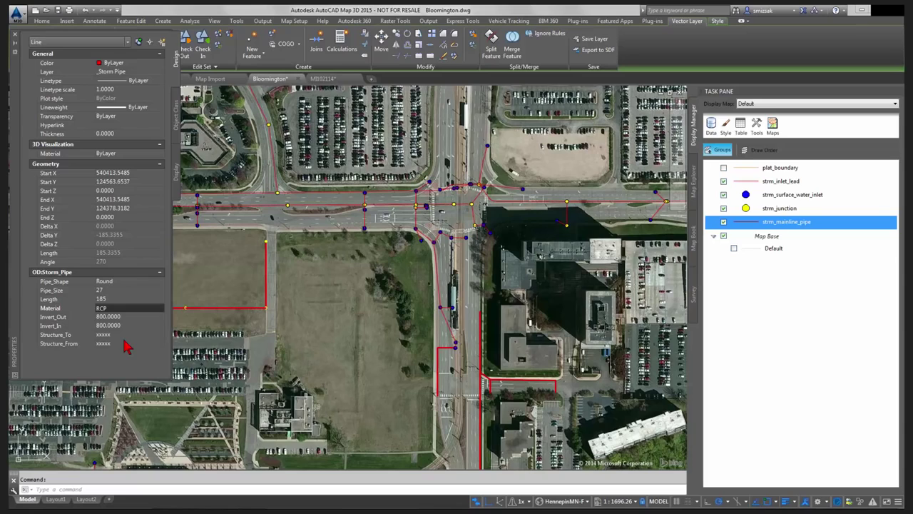
{"action": "left_click", "coordinate": [15, 33]}
{"action": "key", "text": "Escape"}
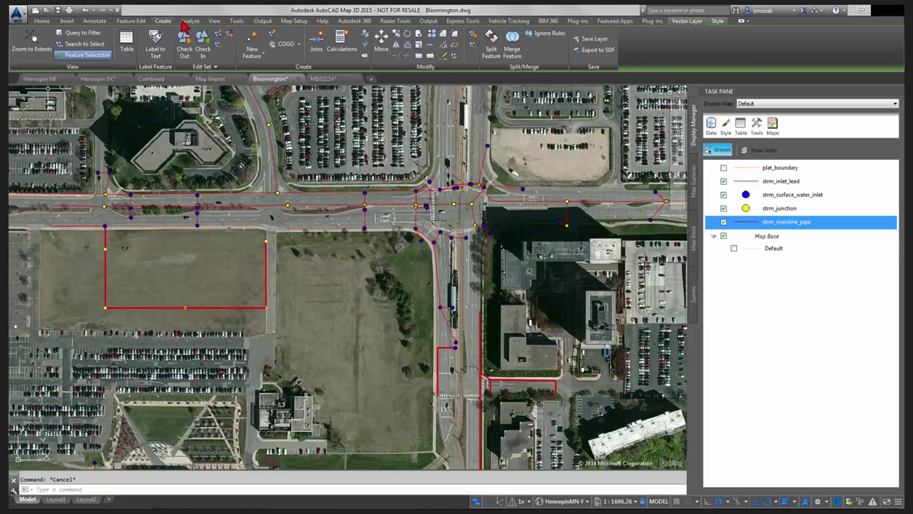
- Start a DWG to SDF export named Bloomington Storm in the Webinars folder, leaving the layer filter set to all layers
{"action": "left_click", "coordinate": [261, 21]}
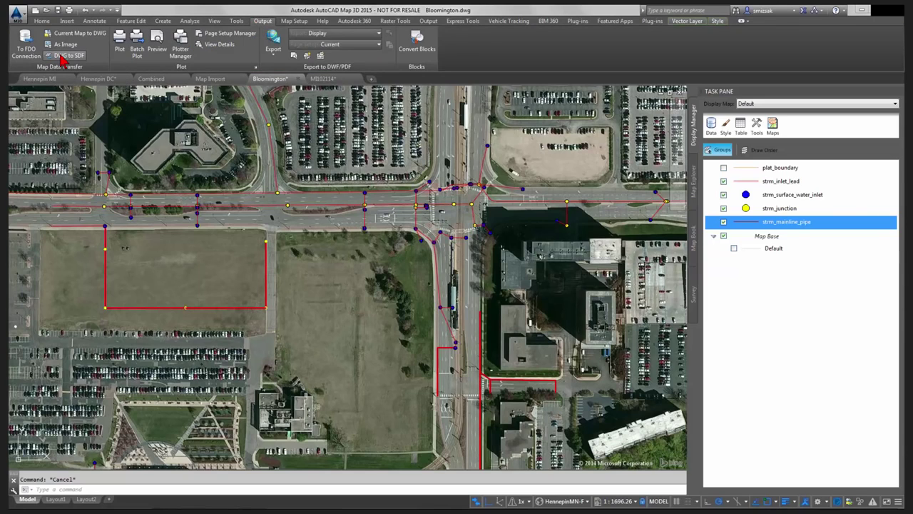
{"action": "left_click", "coordinate": [64, 56]}
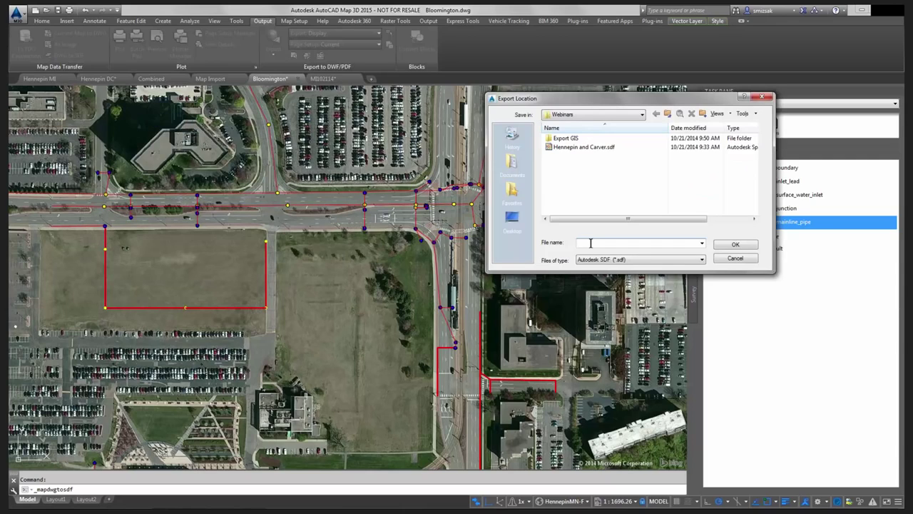
{"action": "type", "text": "Bloomington Storm"}
{"action": "left_click", "coordinate": [734, 245]}
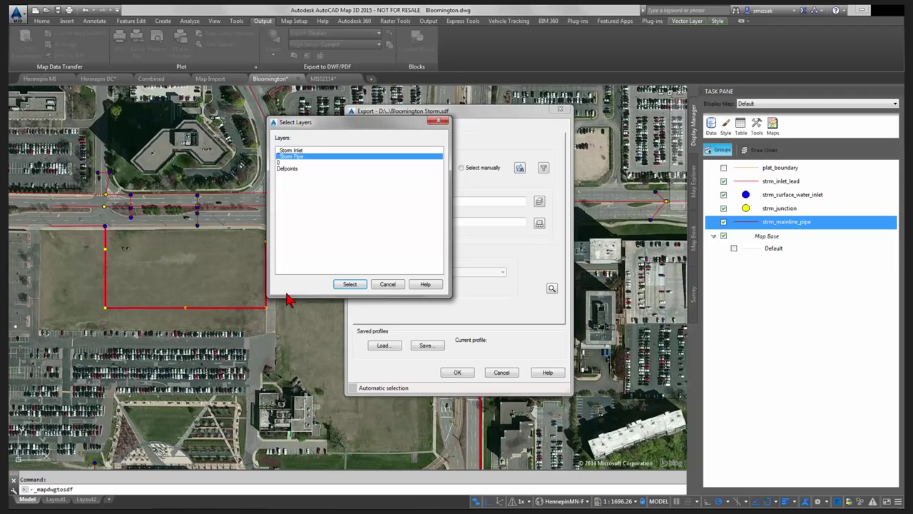
{"action": "left_click", "coordinate": [388, 284]}
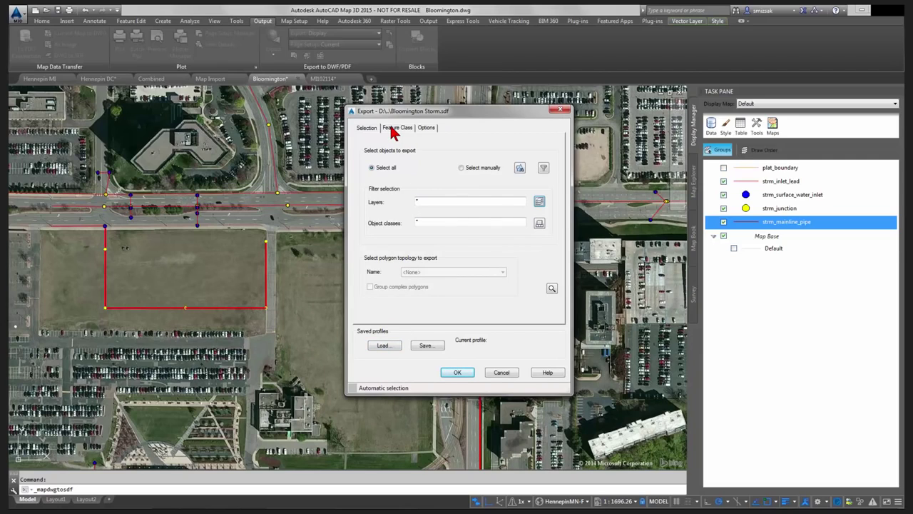
- Include the Storm_Pipe object data in the exported attributes, review the coordinate and polyline options, and run the SDF export
{"action": "left_click", "coordinate": [395, 130]}
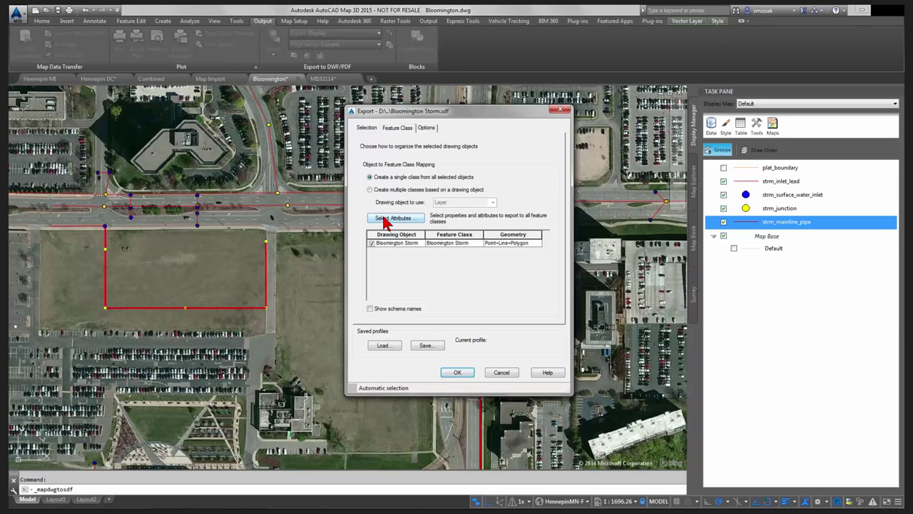
{"action": "left_click", "coordinate": [386, 221]}
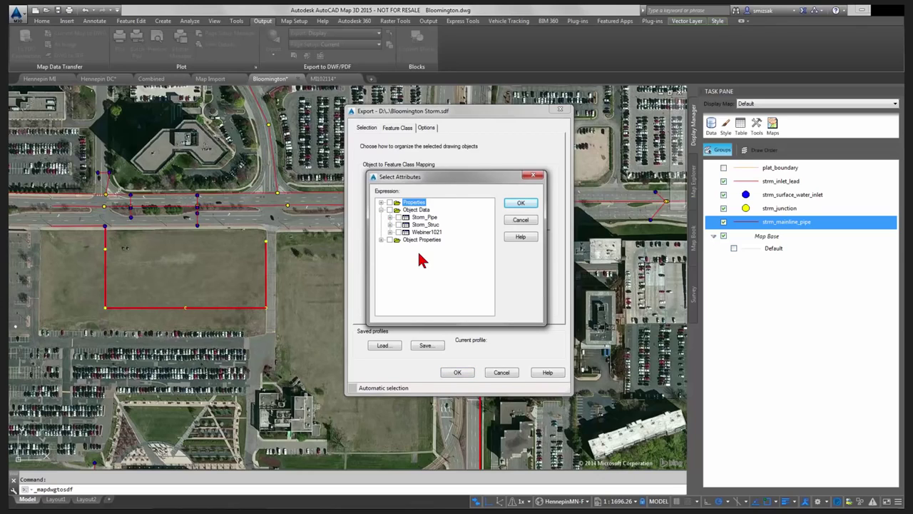
{"action": "left_click", "coordinate": [398, 217]}
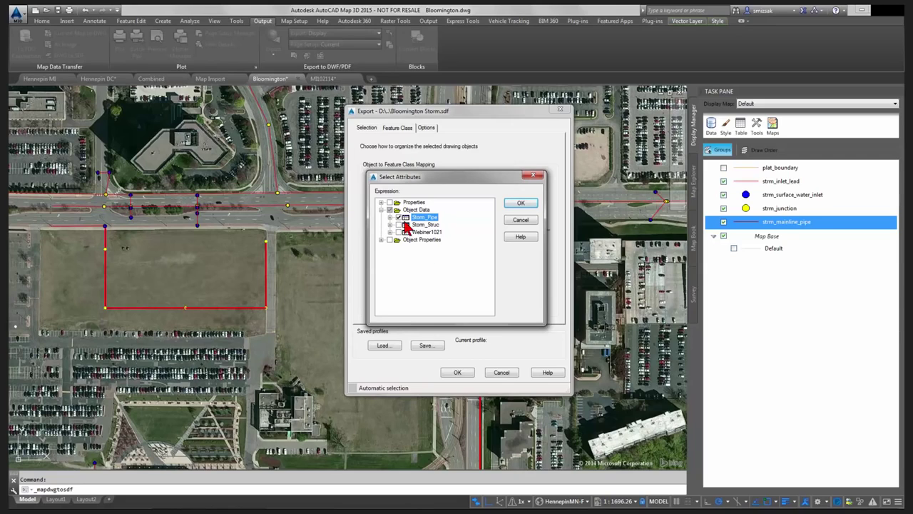
{"action": "left_click", "coordinate": [517, 204]}
{"action": "left_click", "coordinate": [518, 205]}
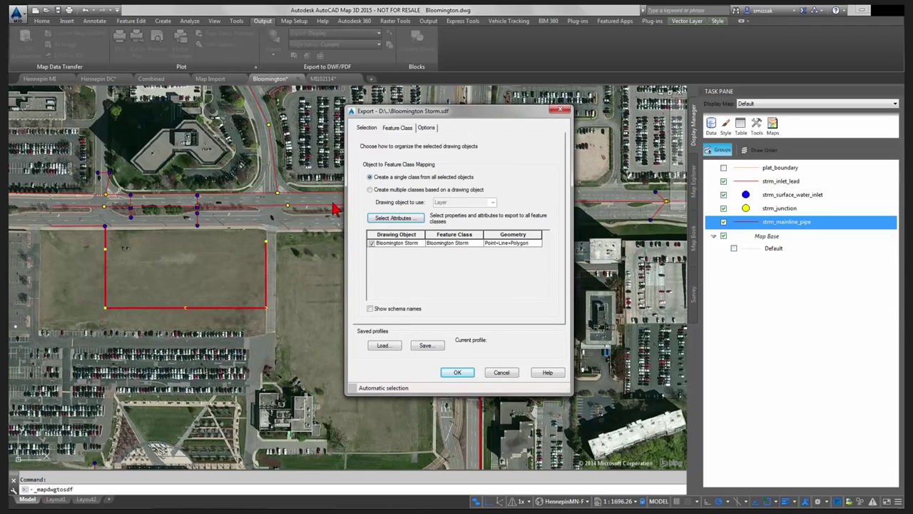
{"action": "left_click", "coordinate": [426, 128]}
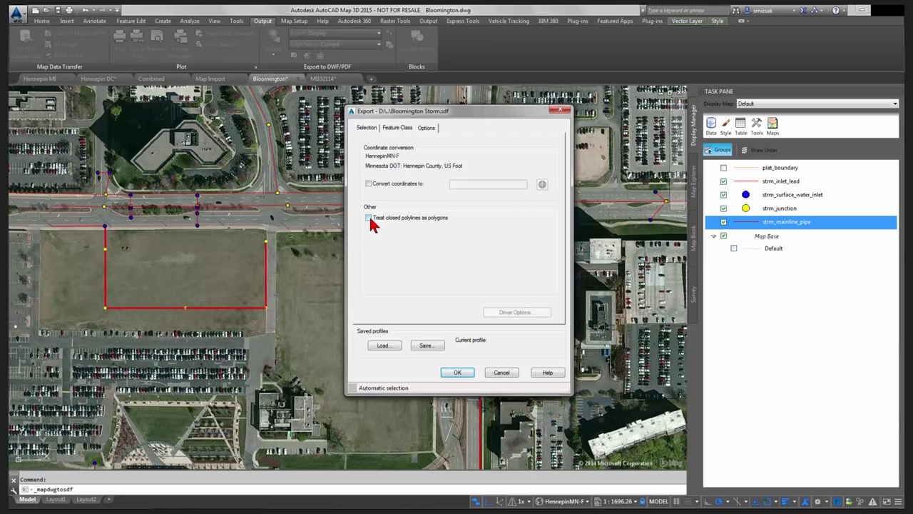
{"action": "left_click", "coordinate": [458, 376]}
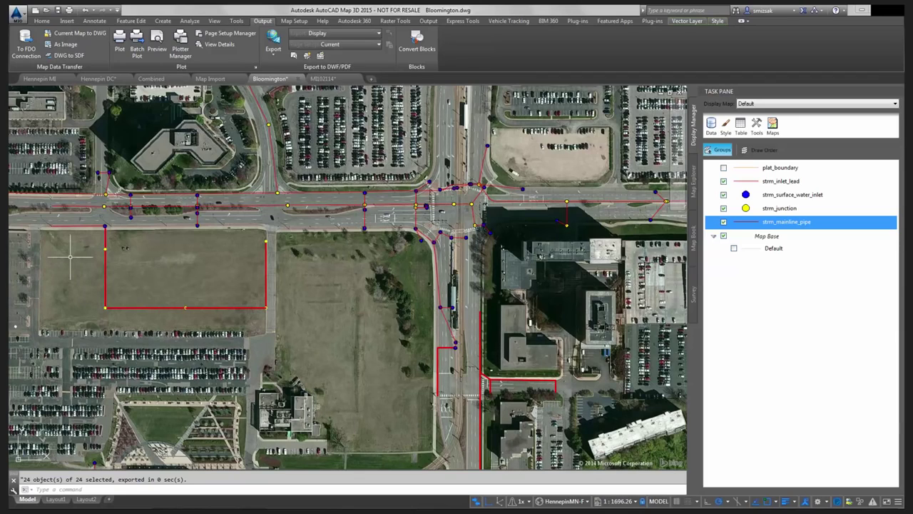
- Move the storm pipes and junctions drawn in the empty lot away from their original location
{"action": "key", "text": "Escape"}
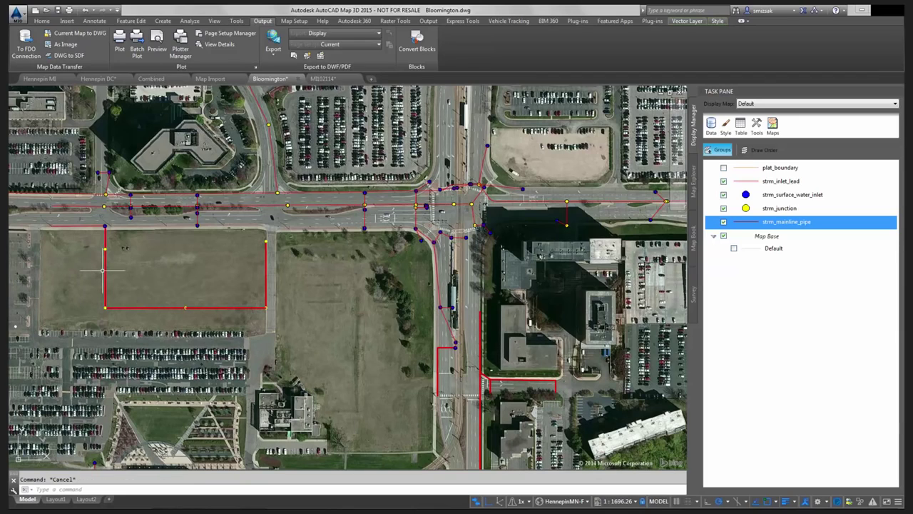
{"action": "type", "text": "move"}
{"action": "key", "text": "Return"}
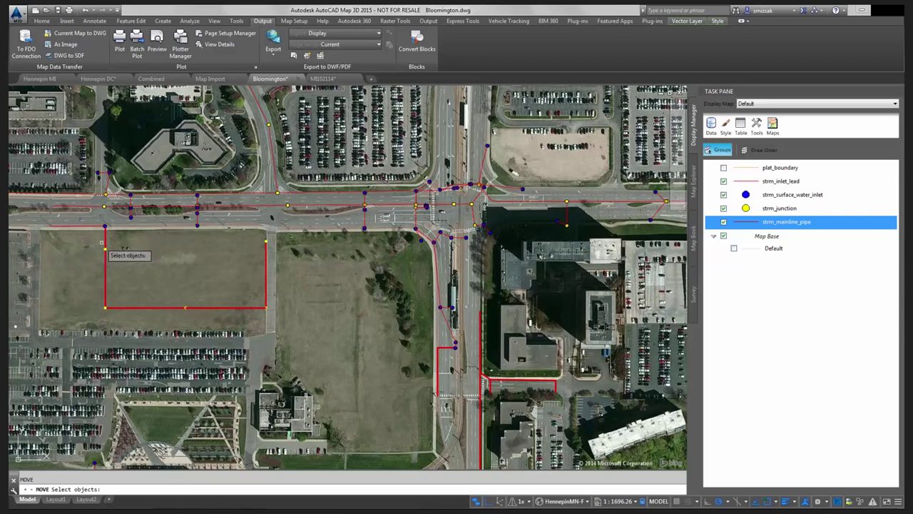
{"action": "left_click", "coordinate": [279, 234]}
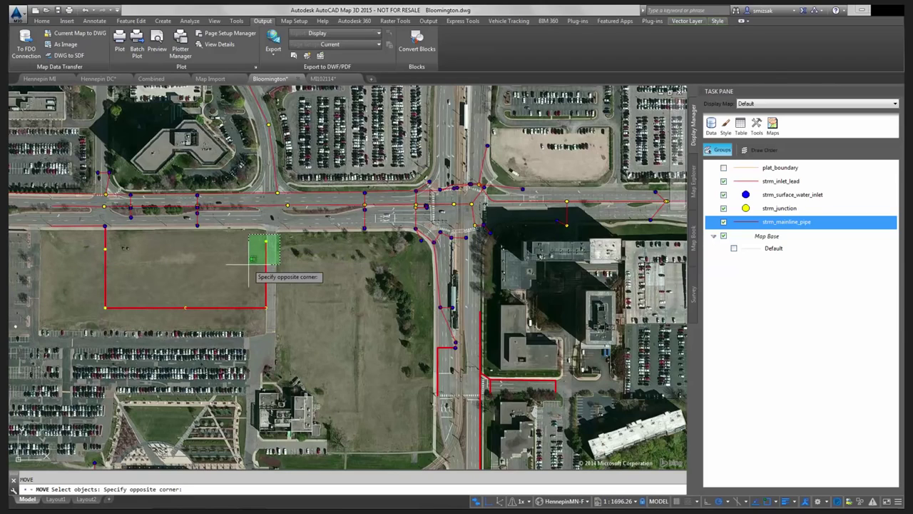
{"action": "left_click", "coordinate": [91, 319]}
{"action": "key", "text": "Return"}
{"action": "left_click", "coordinate": [95, 311]}
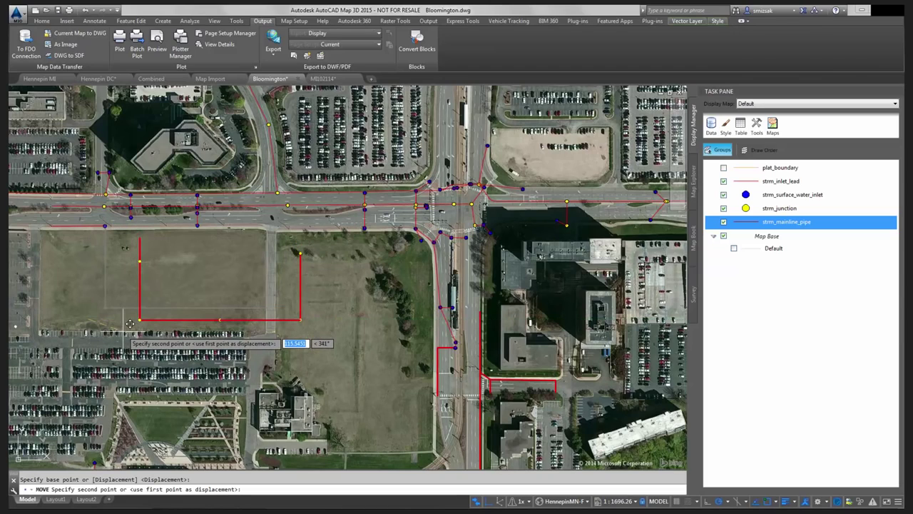
{"action": "left_click", "coordinate": [130, 323]}
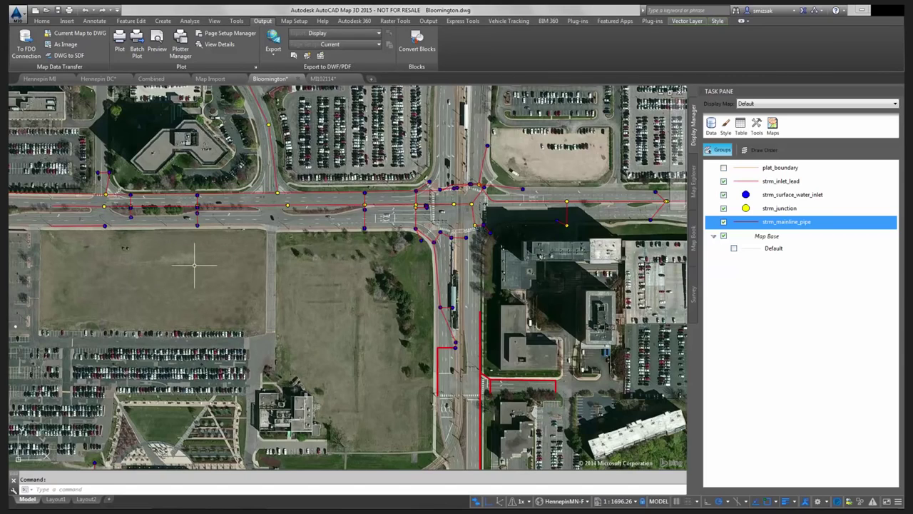
{"action": "type", "text": "m"}
{"action": "key", "text": "BackSpace"}
{"action": "left_click", "coordinate": [71, 489]}
{"action": "left_click", "coordinate": [344, 7]}
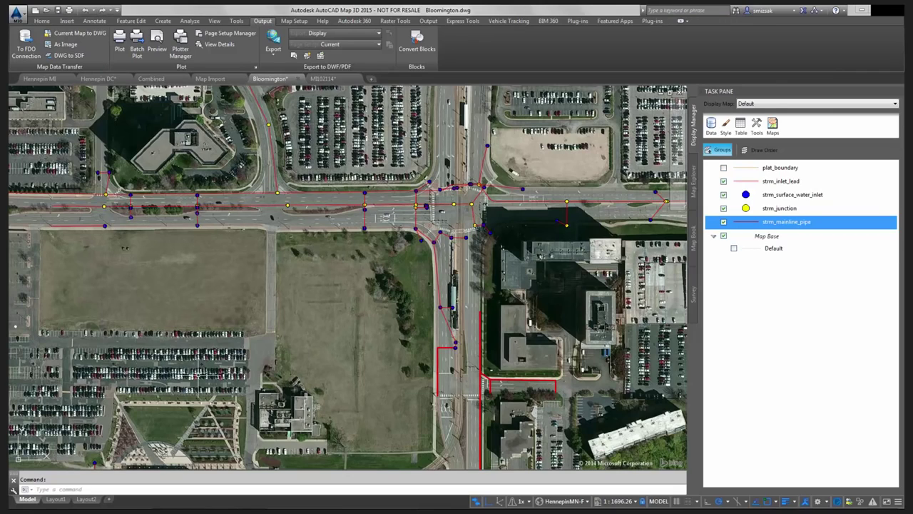
- Connect to the Bloomington Storm.sdf file in the Webinars folder and add its Bloomington Storm feature class to the map
{"action": "left_click", "coordinate": [711, 126]}
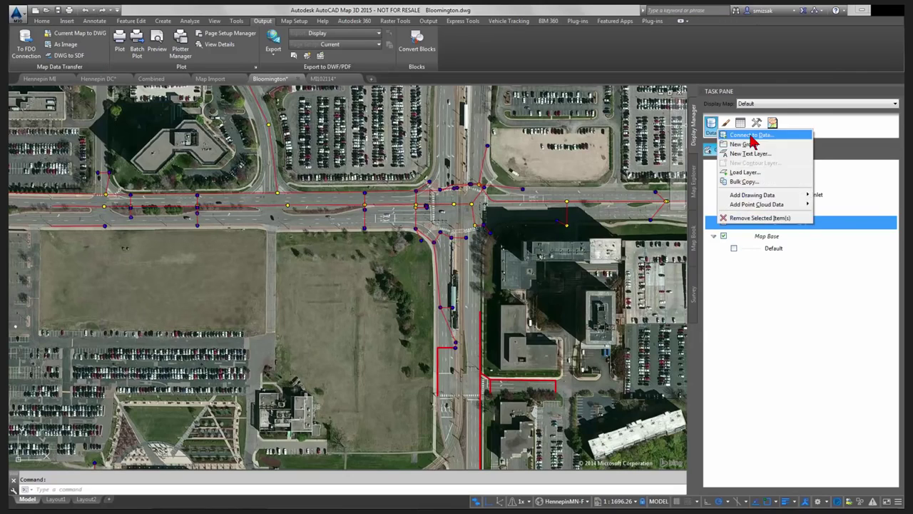
{"action": "left_click", "coordinate": [748, 135]}
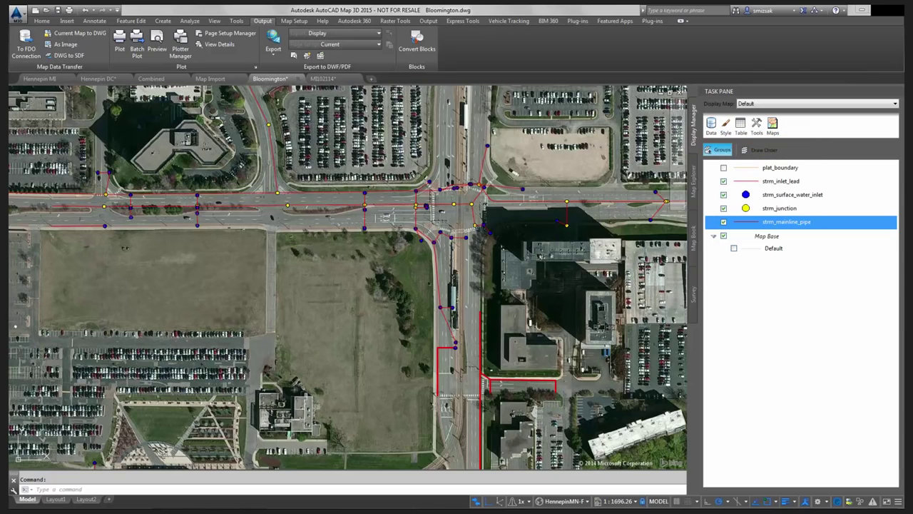
{"action": "left_click", "coordinate": [158, 223]}
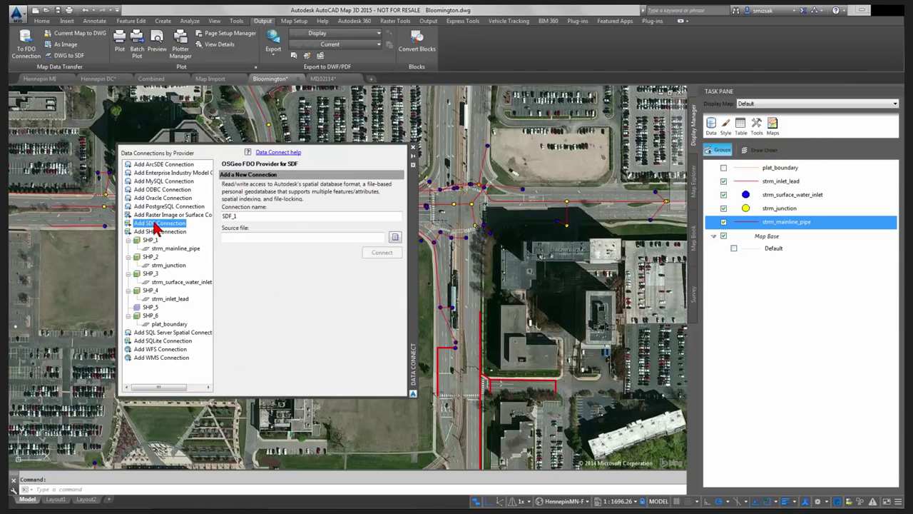
{"action": "left_click", "coordinate": [395, 237]}
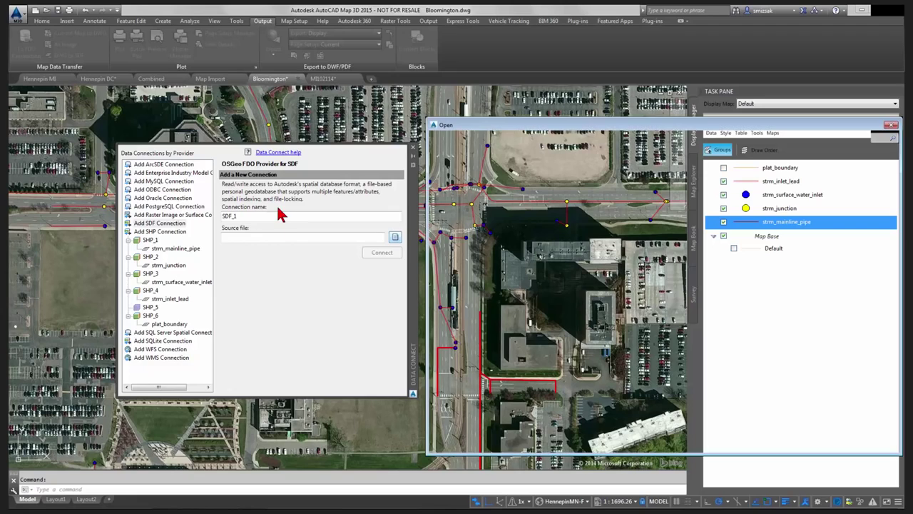
{"action": "left_click", "coordinate": [645, 191]}
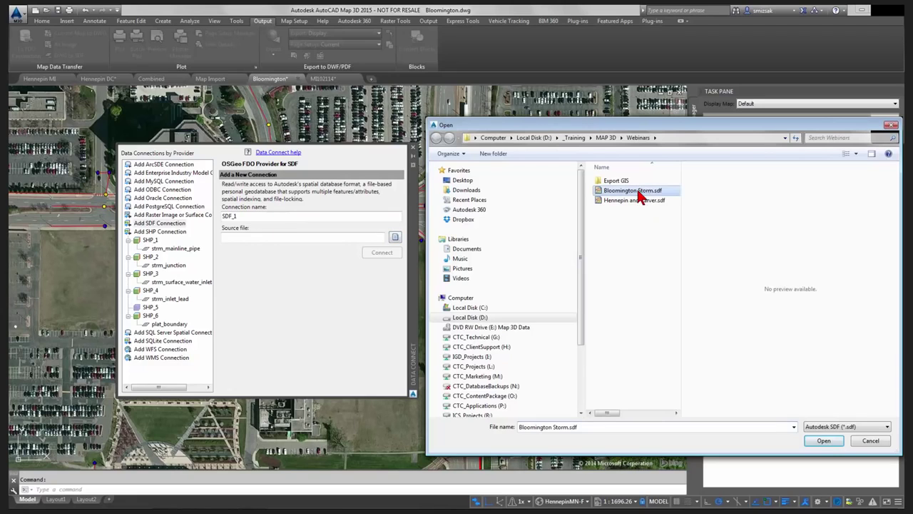
{"action": "left_click", "coordinate": [871, 153]}
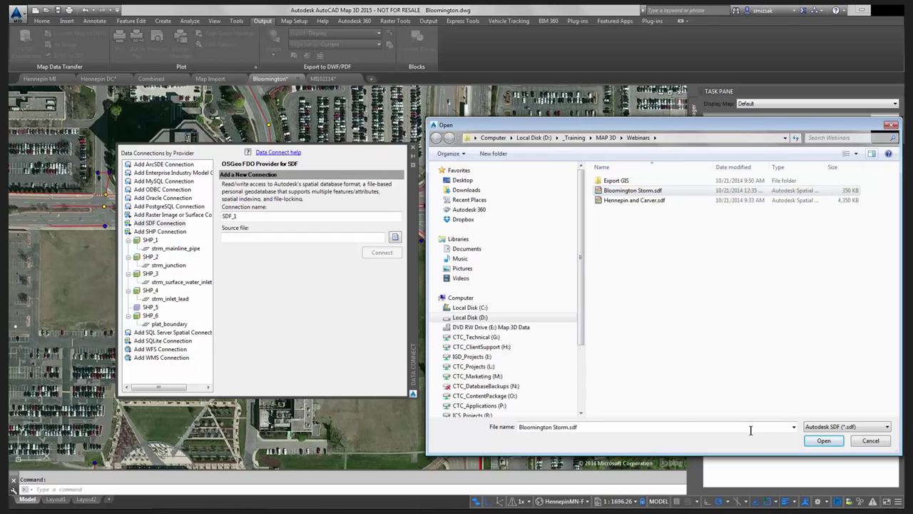
{"action": "left_click", "coordinate": [822, 442]}
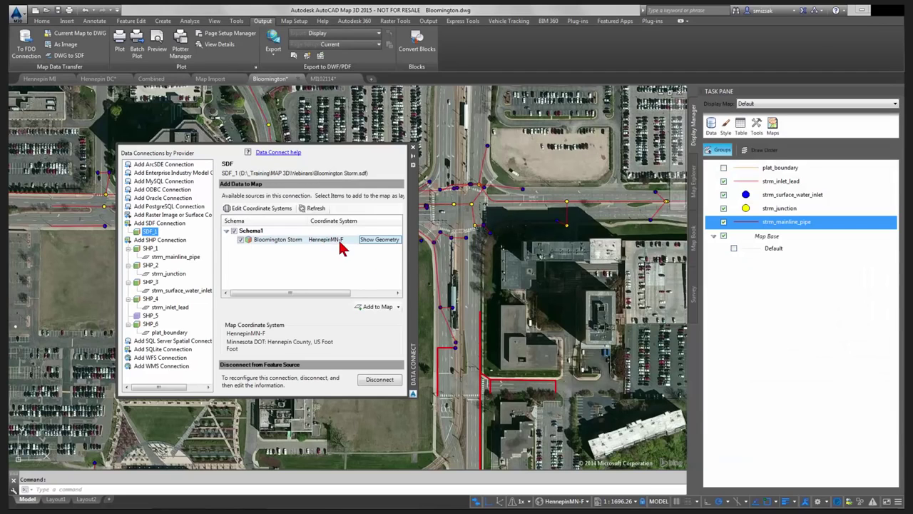
{"action": "left_click", "coordinate": [372, 307]}
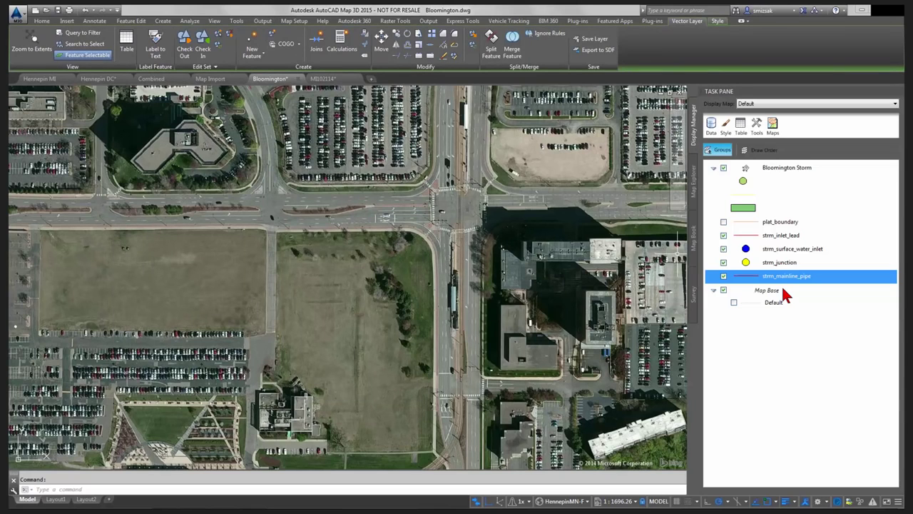
- Hide the aerial map and stretch the upper ends of the west pipe's SDF feature and drawn line apart
{"action": "scroll", "coordinate": [223, 261], "scroll_direction": "down", "scroll_amount": 3}
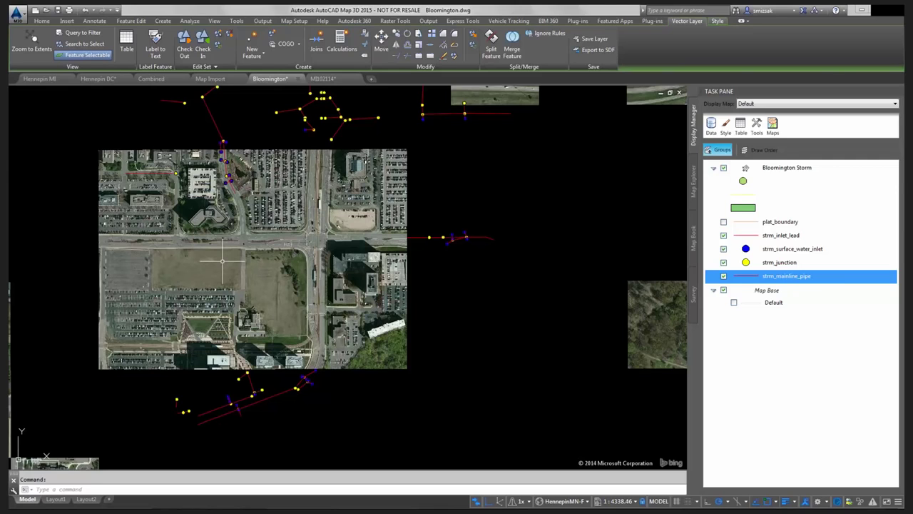
{"action": "scroll", "coordinate": [223, 261], "scroll_direction": "up", "scroll_amount": 4}
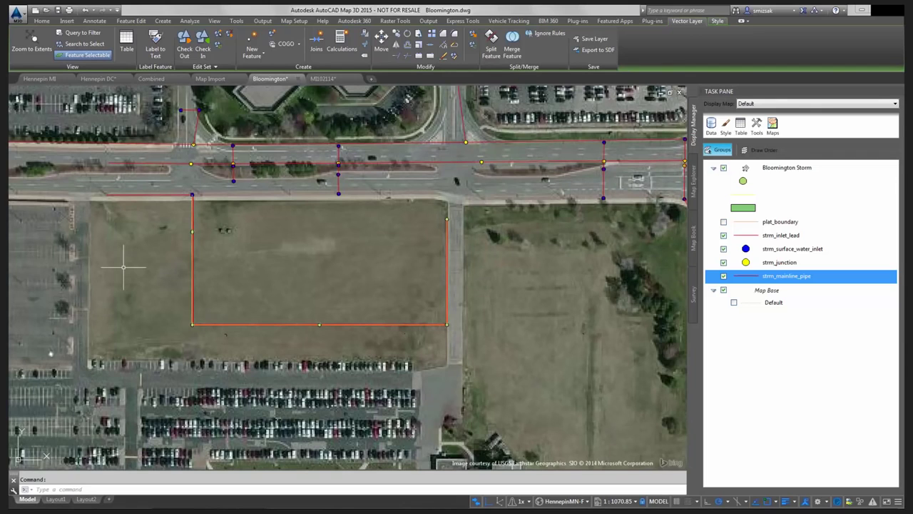
{"action": "scroll", "coordinate": [123, 268], "scroll_direction": "down", "scroll_amount": 7}
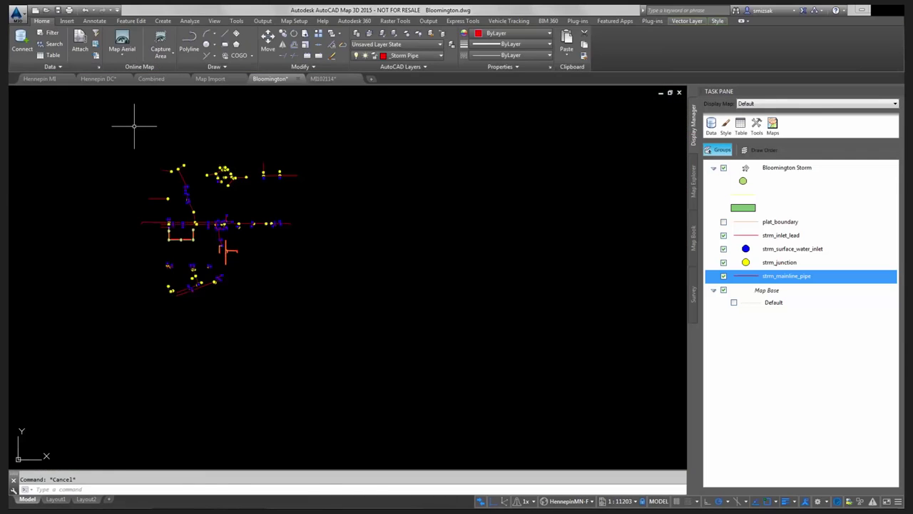
{"action": "scroll", "coordinate": [175, 241], "scroll_direction": "up", "scroll_amount": 6}
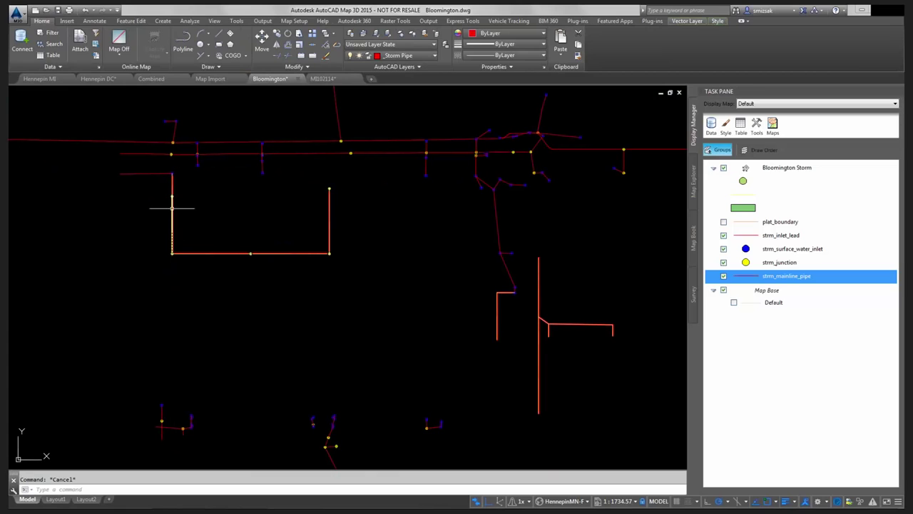
{"action": "left_click", "coordinate": [172, 195]}
{"action": "left_click", "coordinate": [172, 195]}
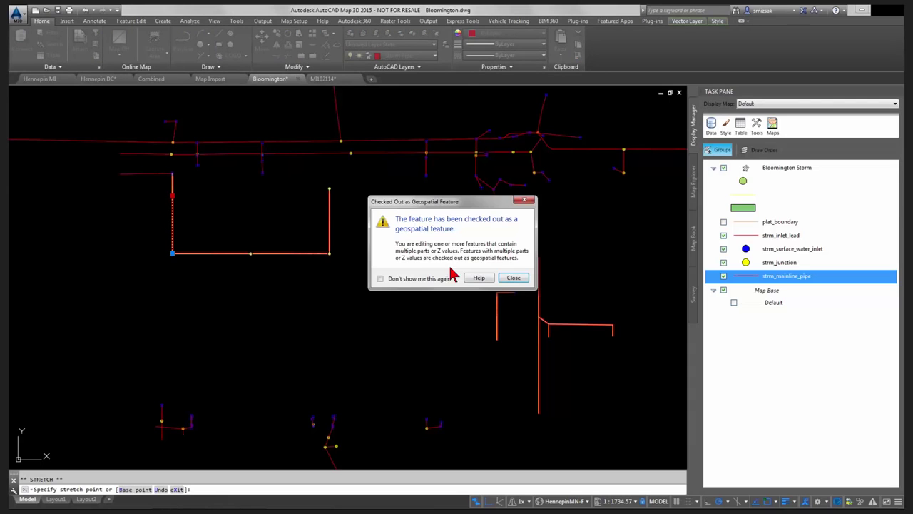
{"action": "left_click", "coordinate": [513, 277]}
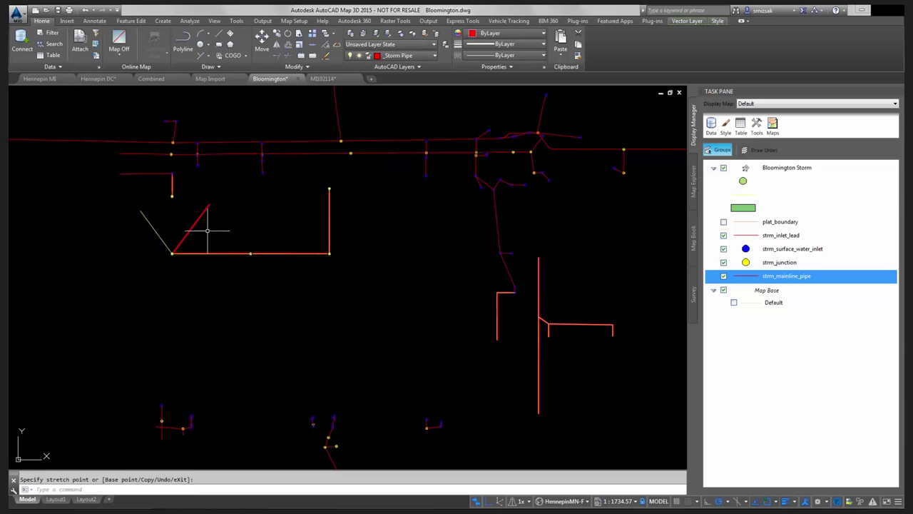
{"action": "key", "text": "Escape"}
{"action": "left_click", "coordinate": [149, 221]}
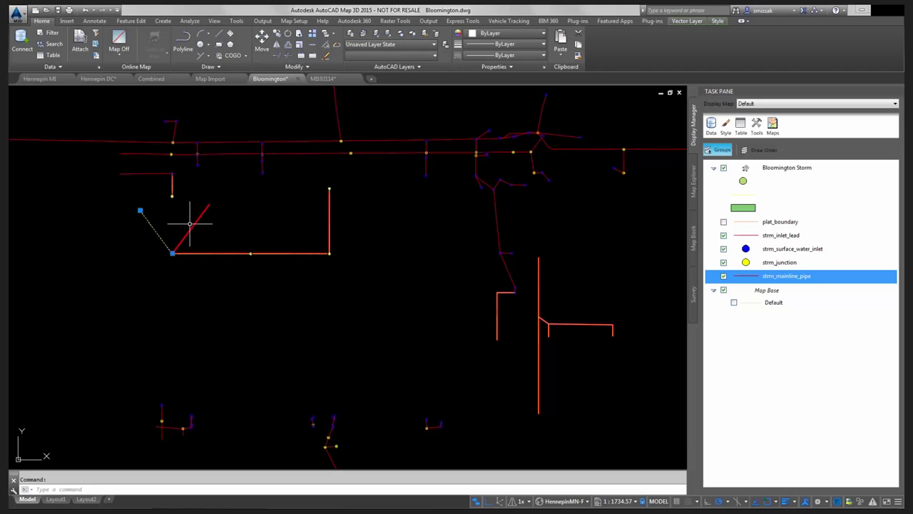
{"action": "key", "text": "Escape"}
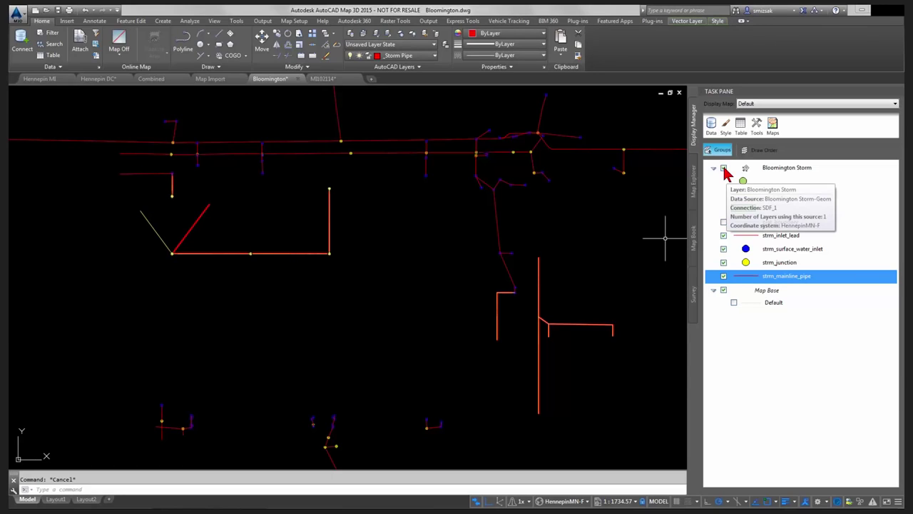
- Turn off the Bloomington Storm layer and turn the aerial map back on
{"action": "left_click", "coordinate": [725, 183]}
{"action": "left_click", "coordinate": [724, 168]}
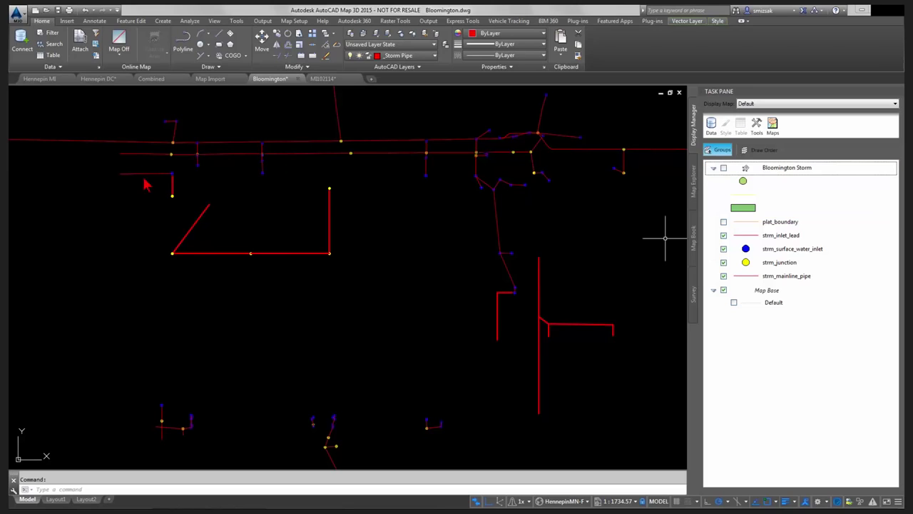
{"action": "left_click", "coordinate": [119, 50]}
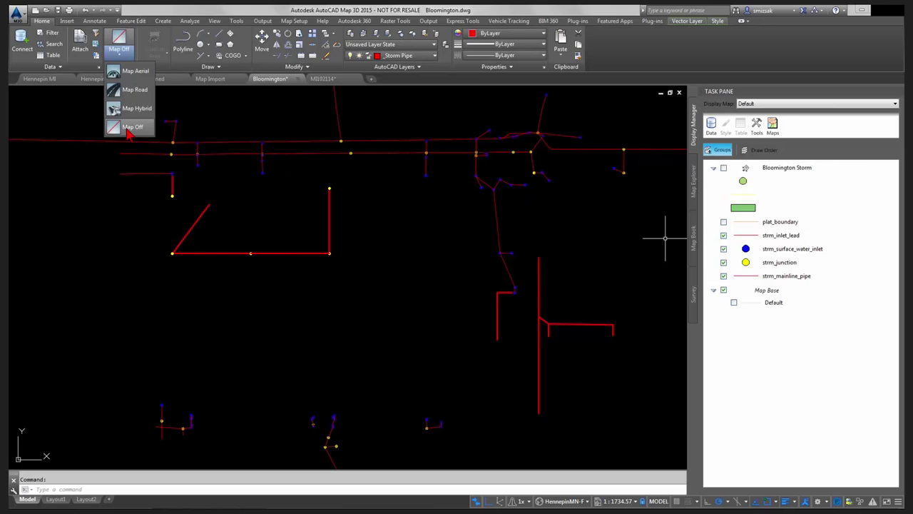
{"action": "left_click", "coordinate": [132, 70]}
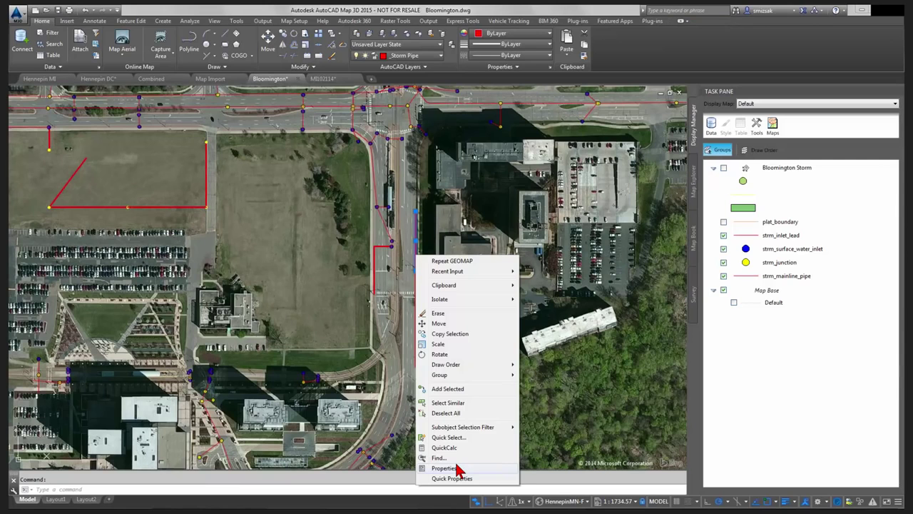
- Compare the properties of the drawn pipe line along the road's east edge with those of the nearby strm_inlet_lead feature
{"action": "left_click", "coordinate": [444, 468]}
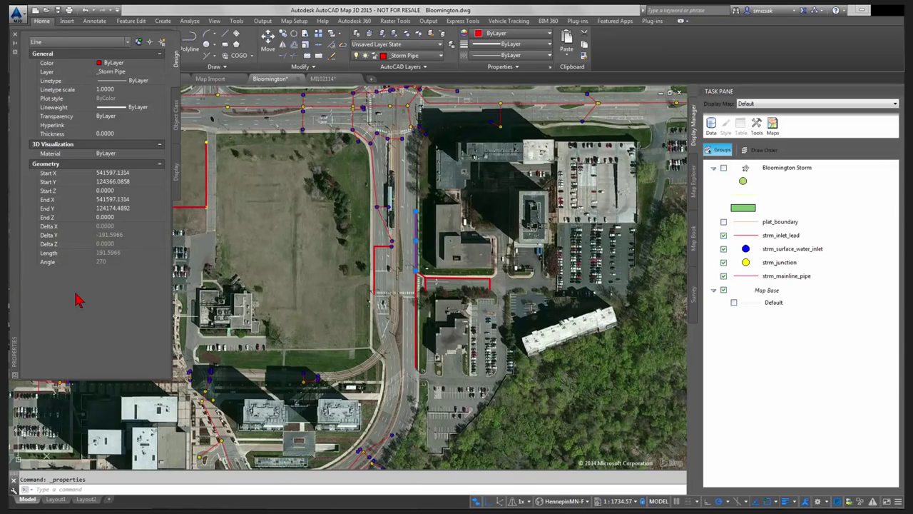
{"action": "key", "text": "Escape"}
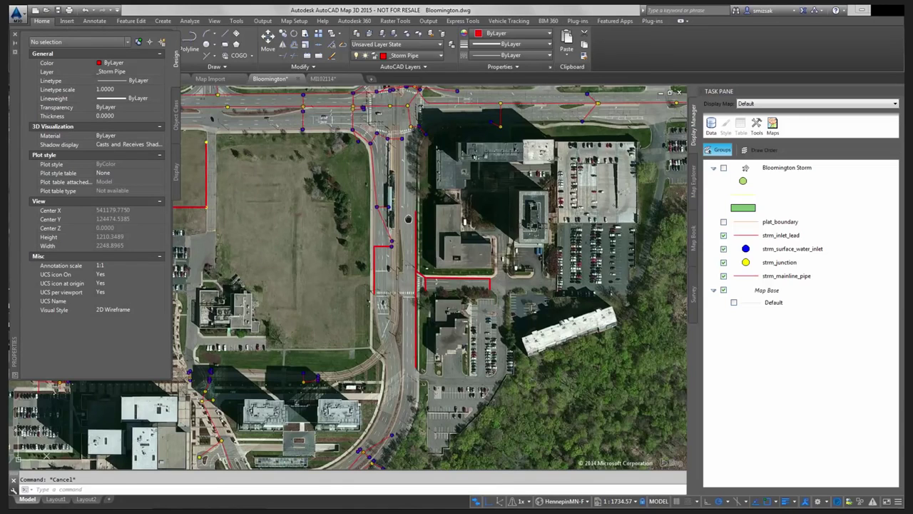
{"action": "middle_click_drag", "start_coordinate": [408, 219], "coordinate": [488, 246]}
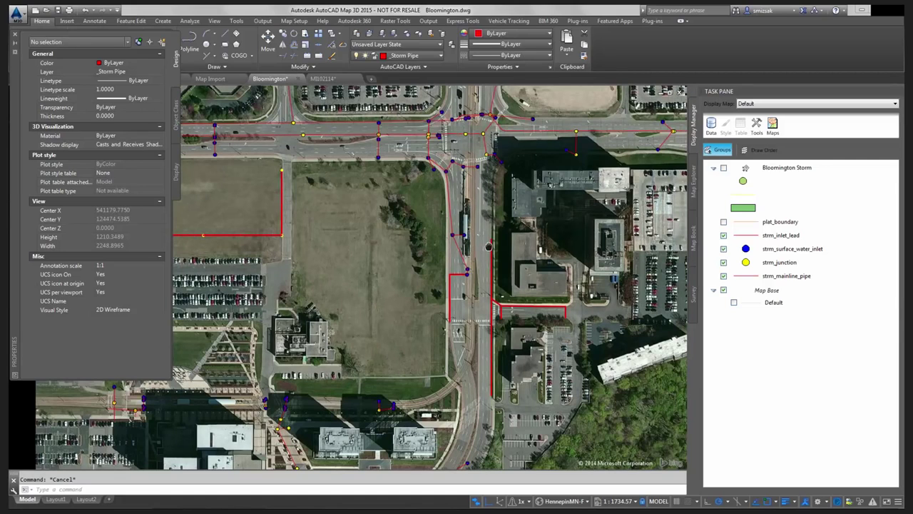
{"action": "left_click", "coordinate": [453, 206]}
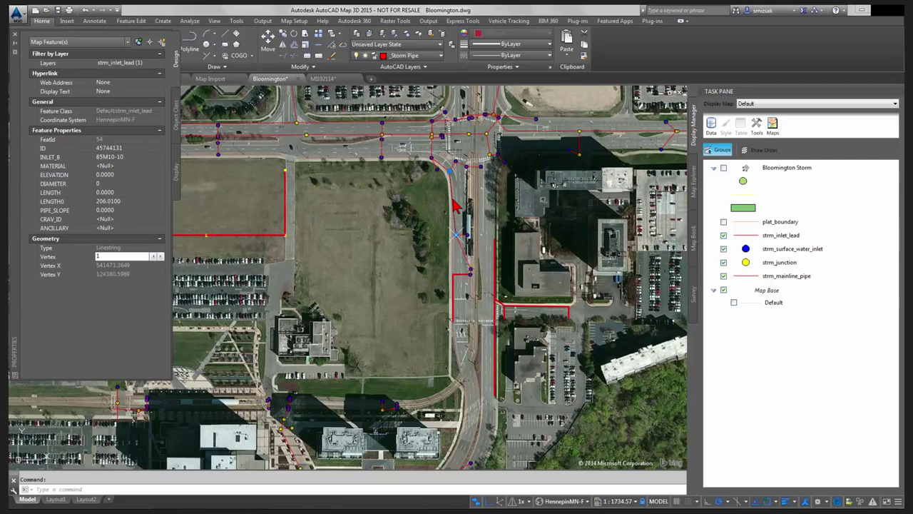
{"action": "key", "text": "Escape"}
- Create a new strm_mainline_pipe feature from the drawn pipe lines on both sides of the road, erasing the original lines
{"action": "scroll", "coordinate": [534, 282], "scroll_direction": "up", "scroll_amount": 2}
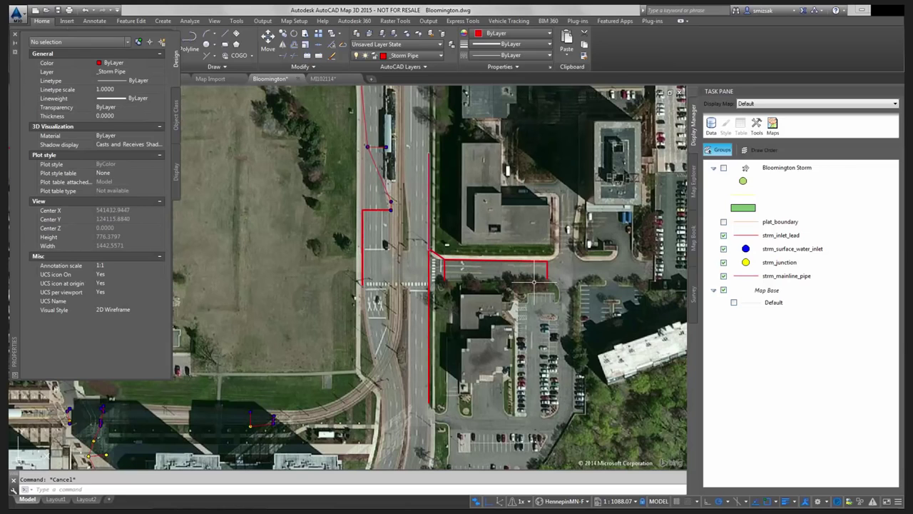
{"action": "right_click", "coordinate": [773, 284]}
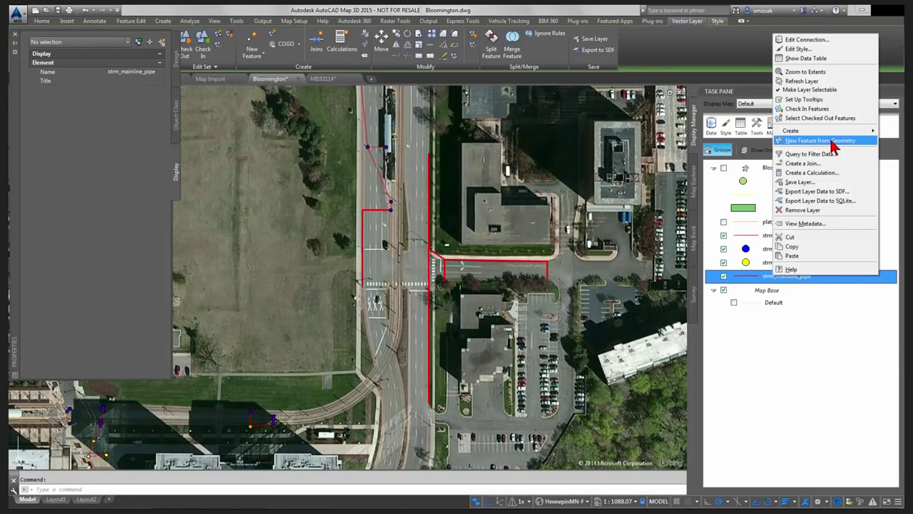
{"action": "left_click", "coordinate": [820, 141]}
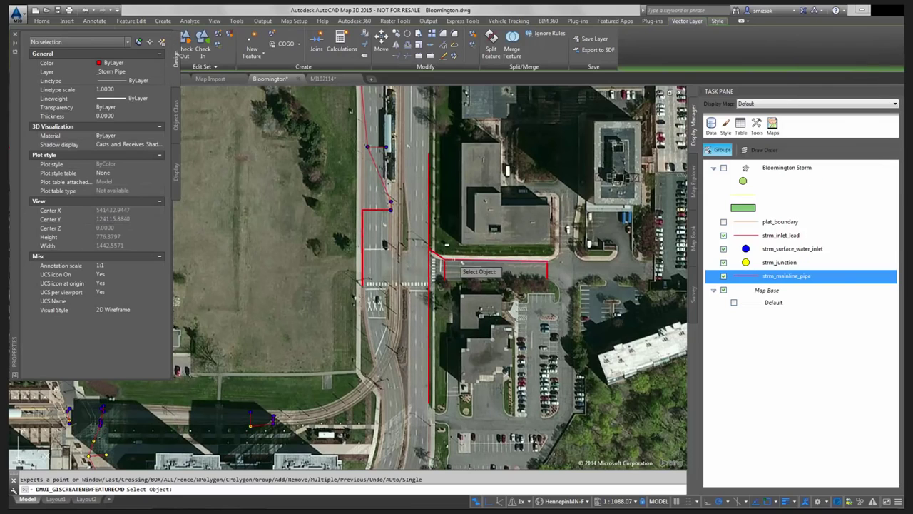
{"action": "left_click", "coordinate": [413, 140]}
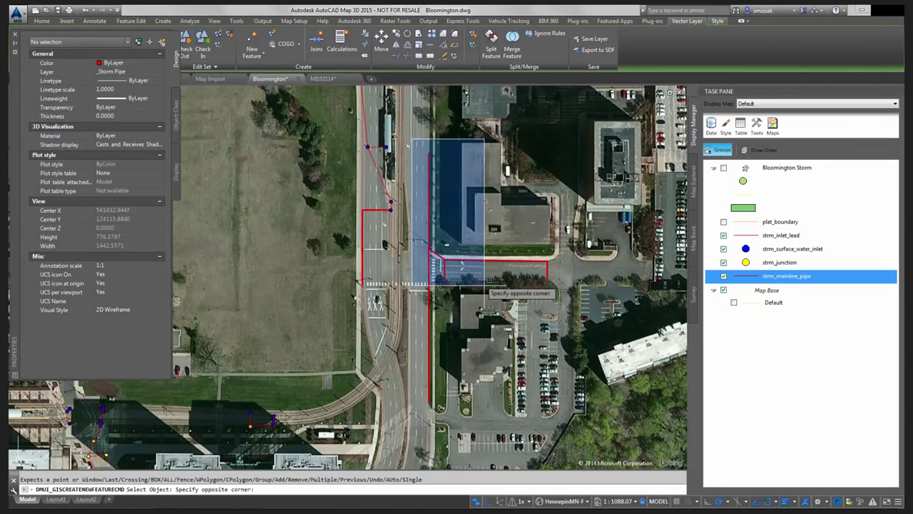
{"action": "left_click", "coordinate": [560, 390]}
{"action": "left_click", "coordinate": [362, 212]}
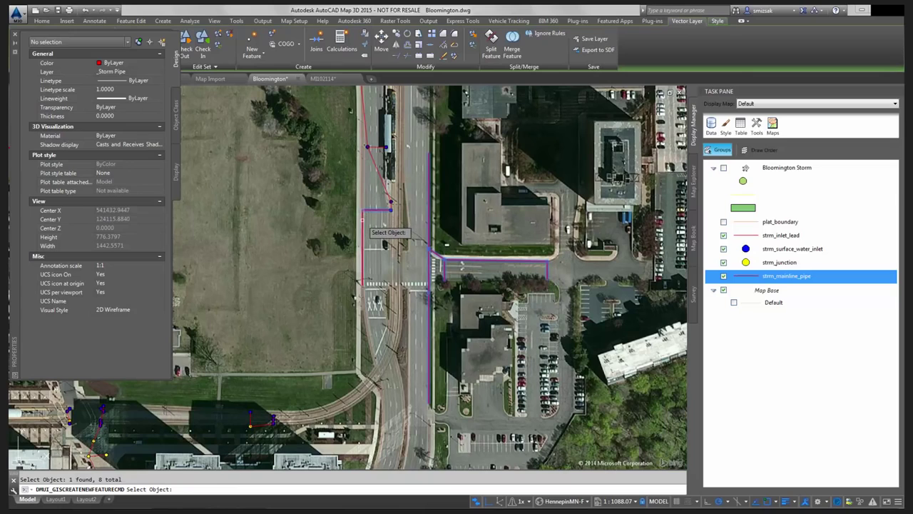
{"action": "key", "text": "Return"}
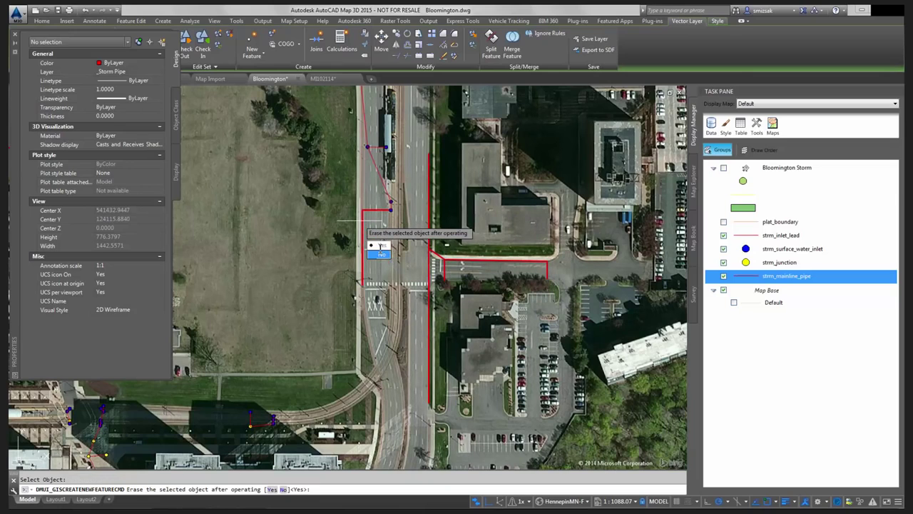
{"action": "left_click", "coordinate": [382, 248]}
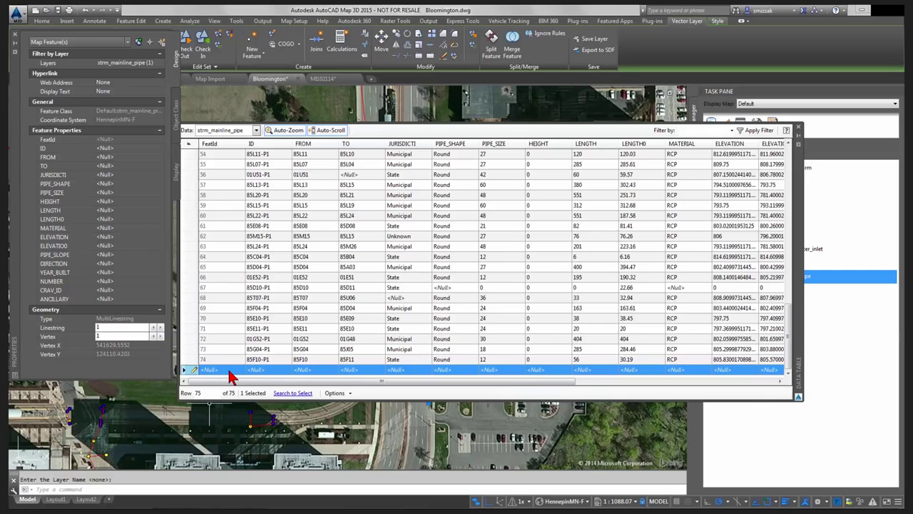
{"action": "left_click", "coordinate": [799, 129]}
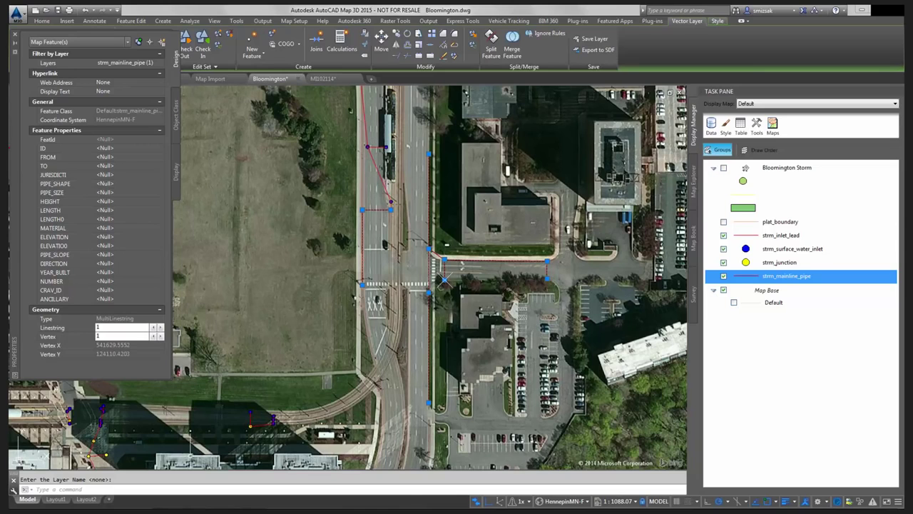
- Switch to Windows Explorer and check the contents of the Export GIS folder under D:\_Training\MAP 3D\Webinars
{"action": "mouse_move", "coordinate": [191, 505]}
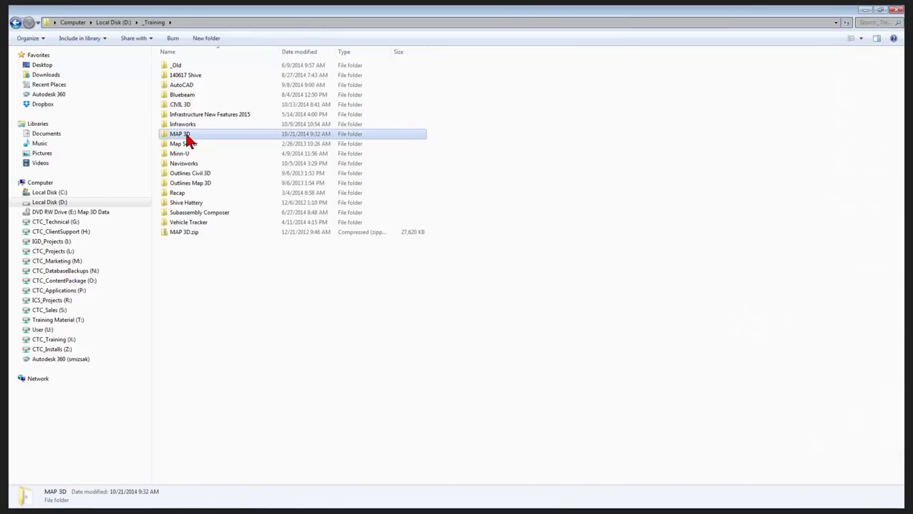
{"action": "double_click", "coordinate": [184, 135]}
{"action": "left_click", "coordinate": [184, 144]}
{"action": "double_click", "coordinate": [184, 145]}
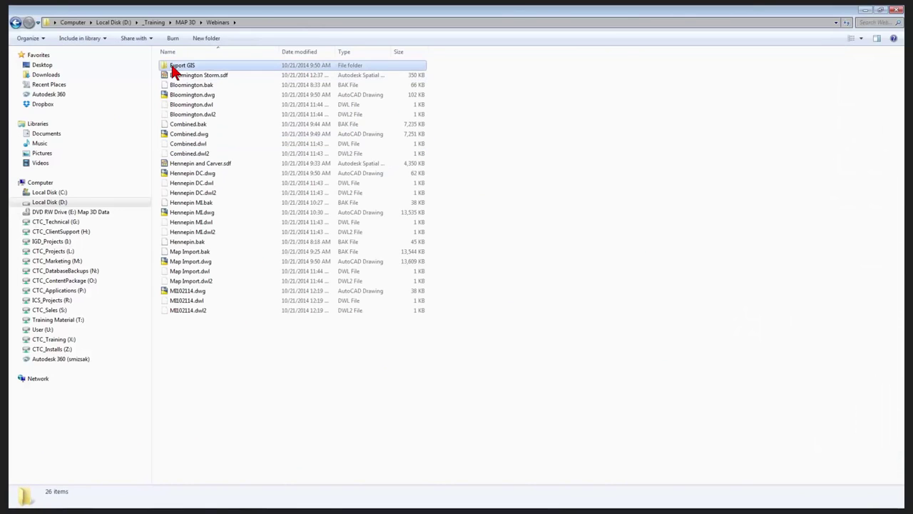
{"action": "double_click", "coordinate": [174, 66]}
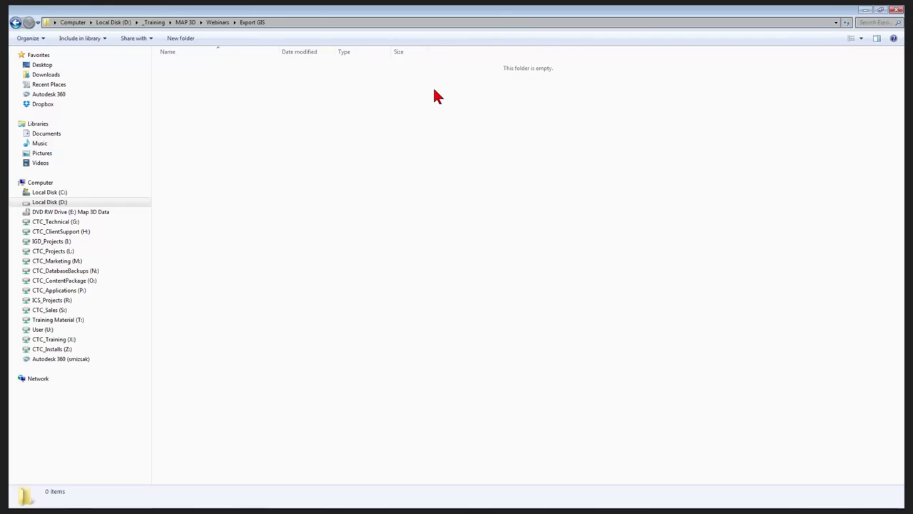
{"action": "left_click", "coordinate": [892, 11]}
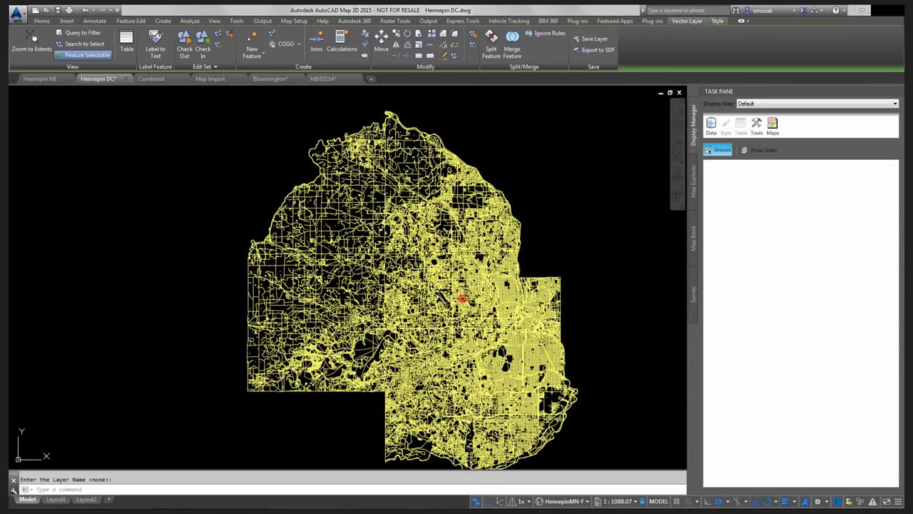
- In the Hennepin DC drawing, start a new SHP data connection named Webinar102114
{"action": "left_click", "coordinate": [711, 125]}
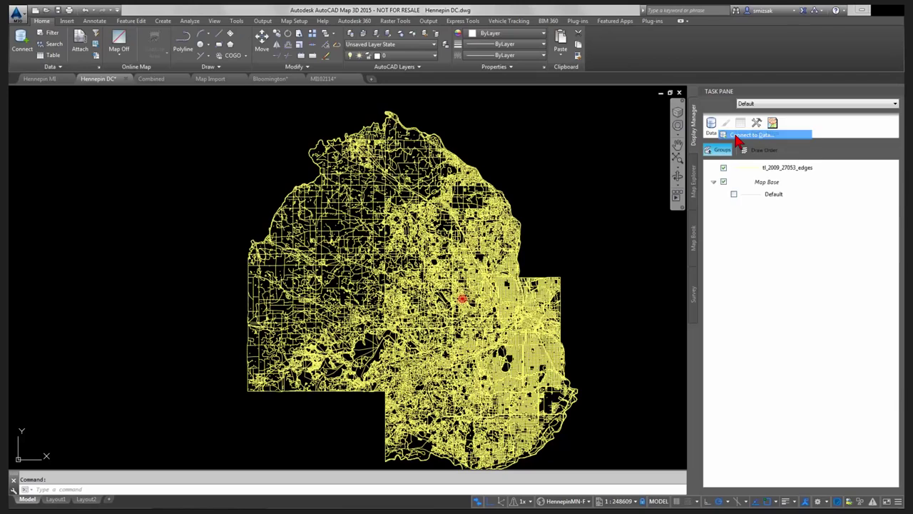
{"action": "left_click", "coordinate": [739, 137]}
{"action": "left_click", "coordinate": [162, 232]}
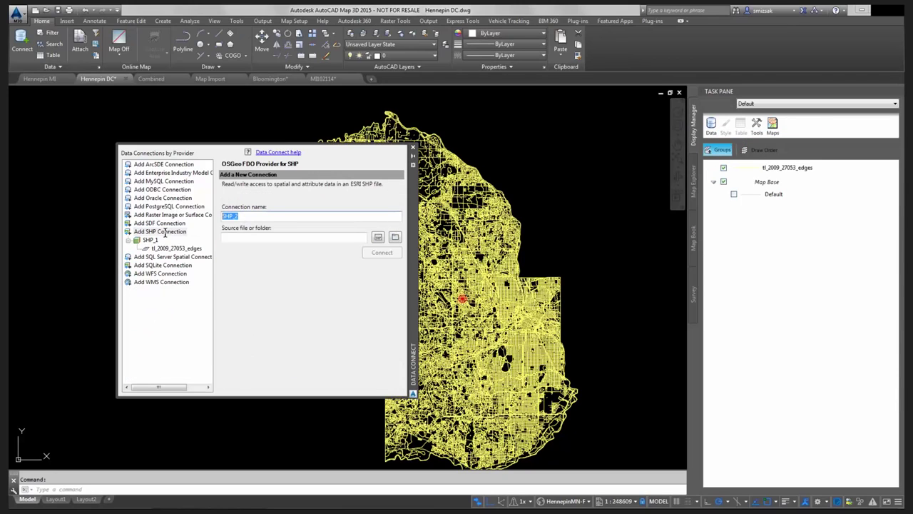
{"action": "type", "text": "Webinar102114"}
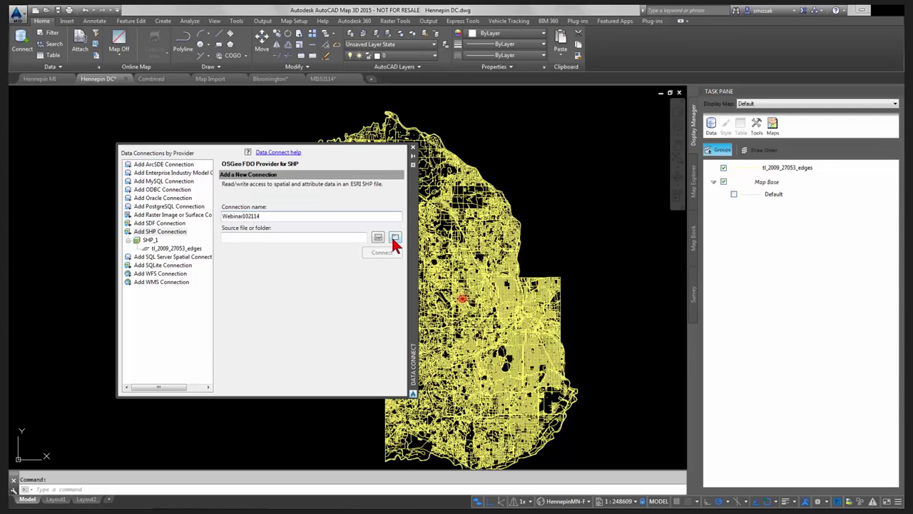
- Set the connection's source folder to D:\_Training\MAP 3D\Webinars\Export GIS, connect it and close the data connection window
{"action": "left_click", "coordinate": [395, 238]}
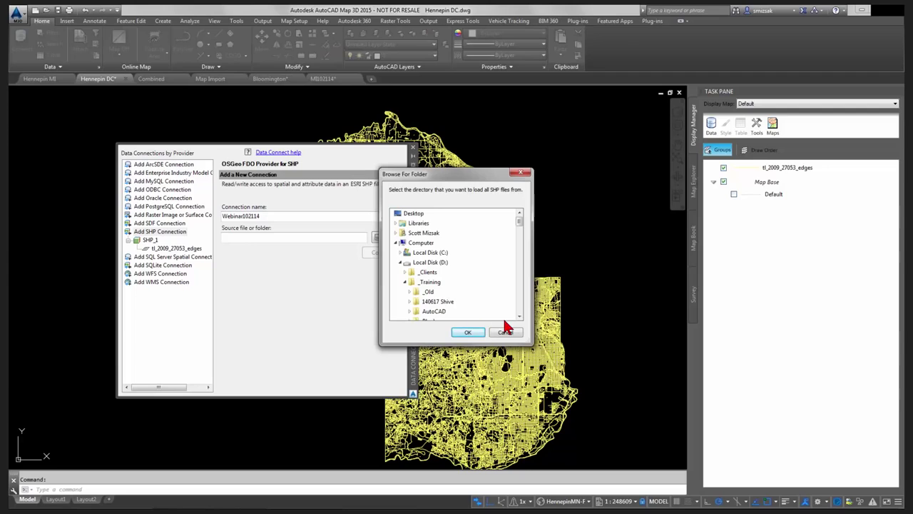
{"action": "scroll", "coordinate": [521, 321], "scroll_direction": "down", "scroll_amount": 3}
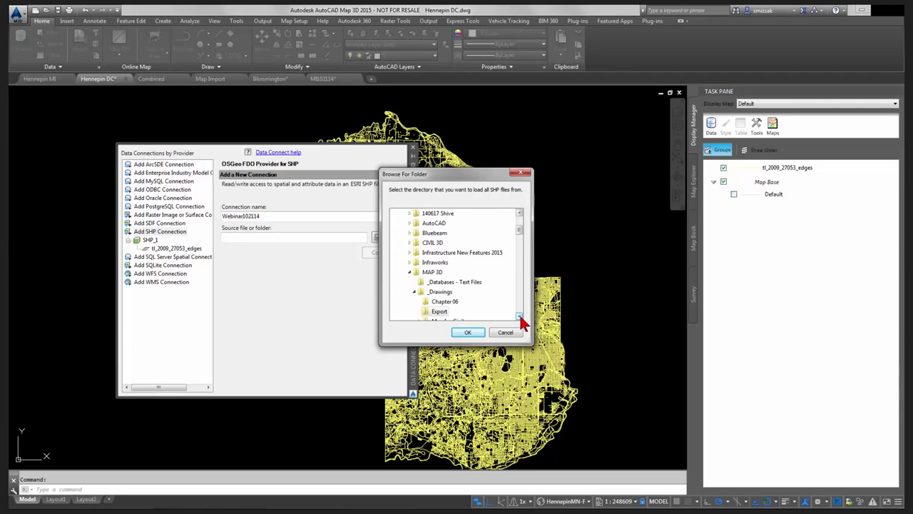
{"action": "scroll", "coordinate": [522, 321], "scroll_direction": "down", "scroll_amount": 1}
{"action": "scroll", "coordinate": [522, 322], "scroll_direction": "down", "scroll_amount": 1}
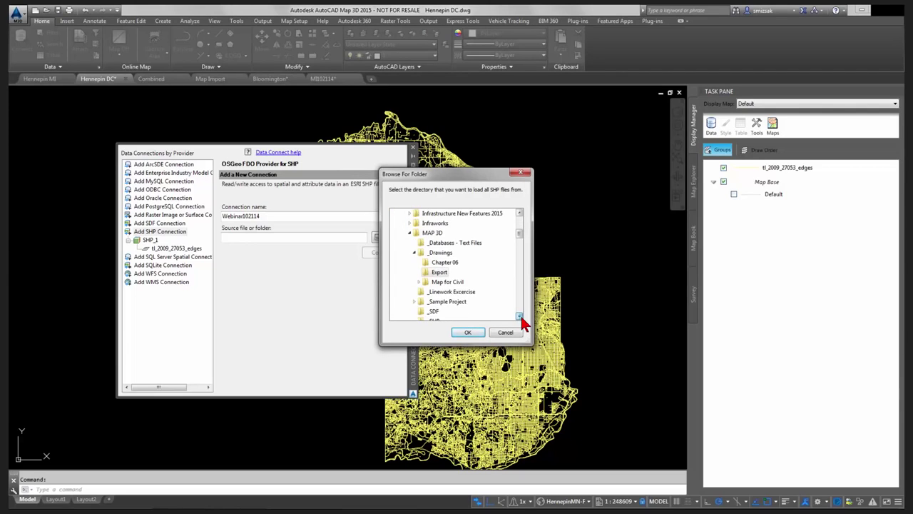
{"action": "left_click", "coordinate": [430, 234]}
{"action": "scroll", "coordinate": [454, 302], "scroll_direction": "down", "scroll_amount": 1}
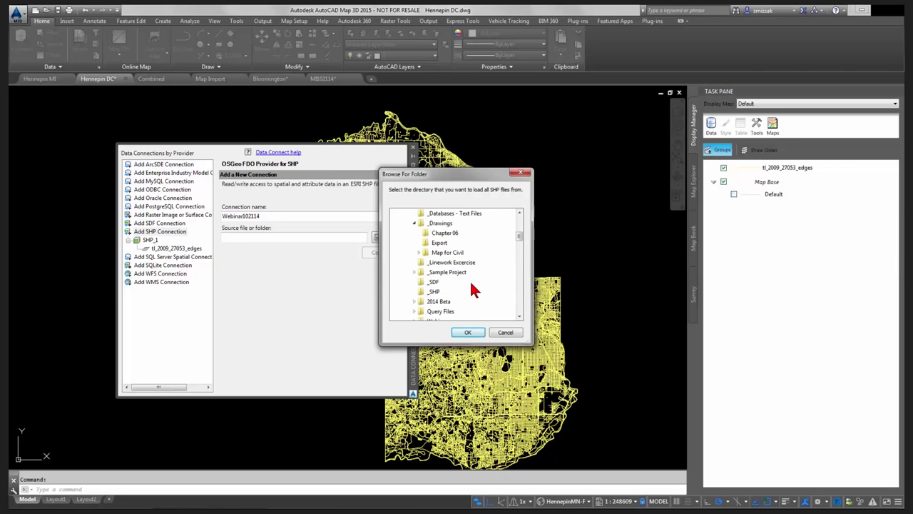
{"action": "scroll", "coordinate": [475, 288], "scroll_direction": "up", "scroll_amount": 1}
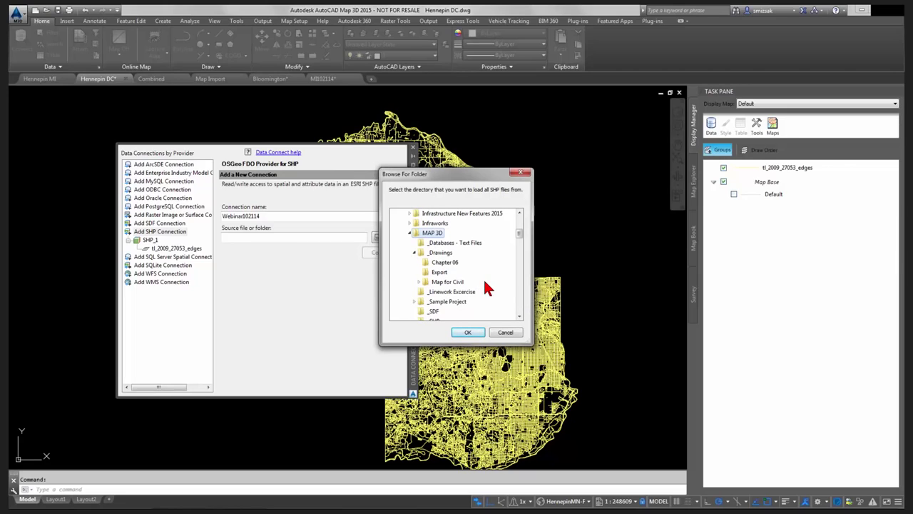
{"action": "scroll", "coordinate": [485, 281], "scroll_direction": "down", "scroll_amount": 3}
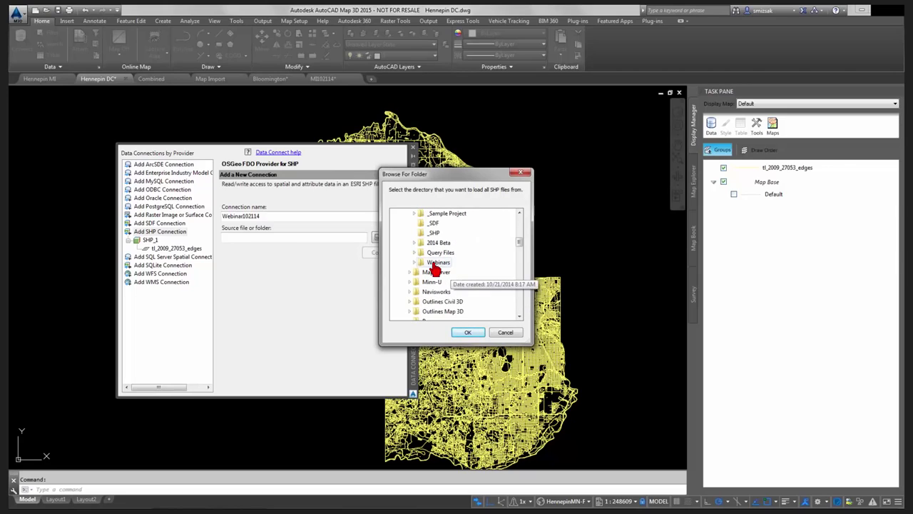
{"action": "left_click", "coordinate": [432, 262]}
{"action": "scroll", "coordinate": [458, 294], "scroll_direction": "down", "scroll_amount": 2}
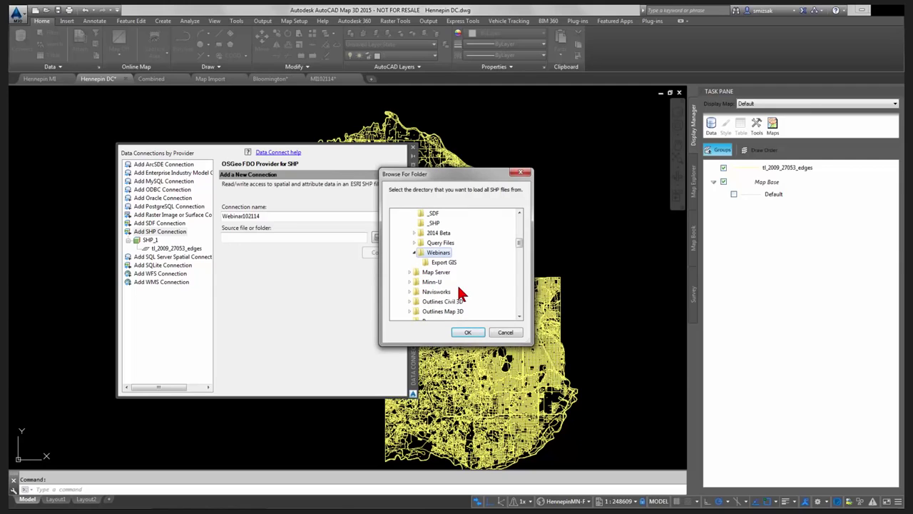
{"action": "left_click", "coordinate": [446, 262]}
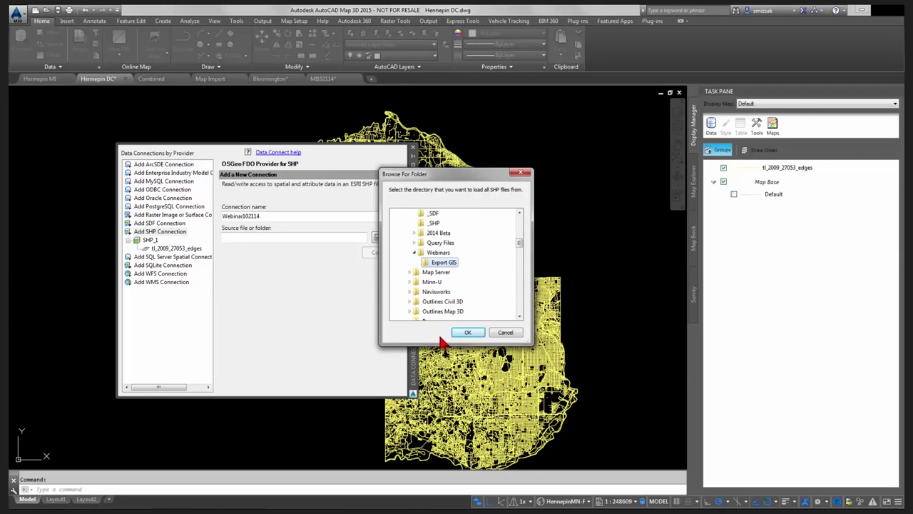
{"action": "left_click", "coordinate": [468, 334]}
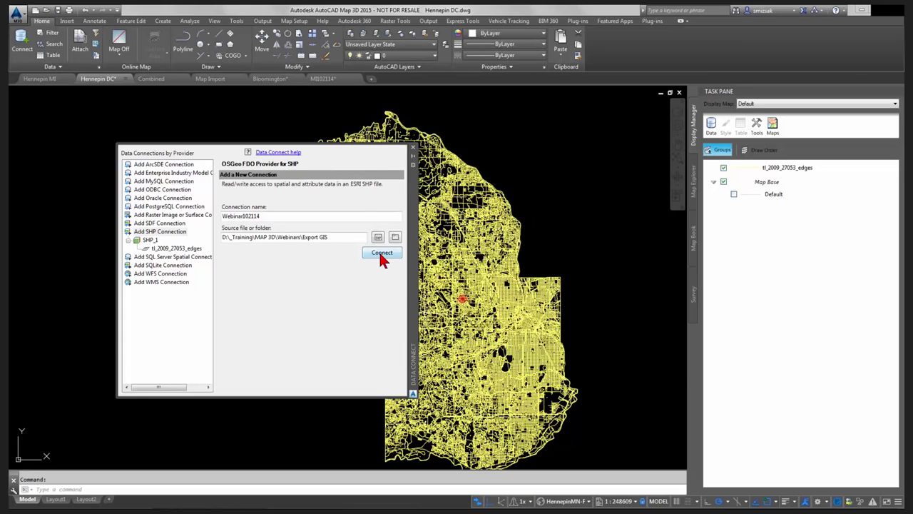
{"action": "left_click", "coordinate": [380, 255]}
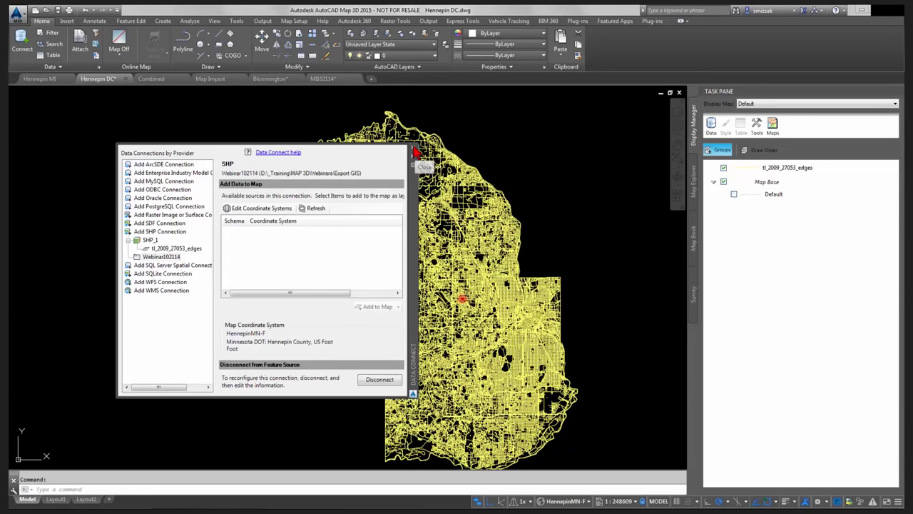
{"action": "left_click", "coordinate": [415, 151]}
- Set up a Bulk Copy from the tl_2009_27053_edges layer to the Webinar102114 connection
{"action": "left_click", "coordinate": [694, 194]}
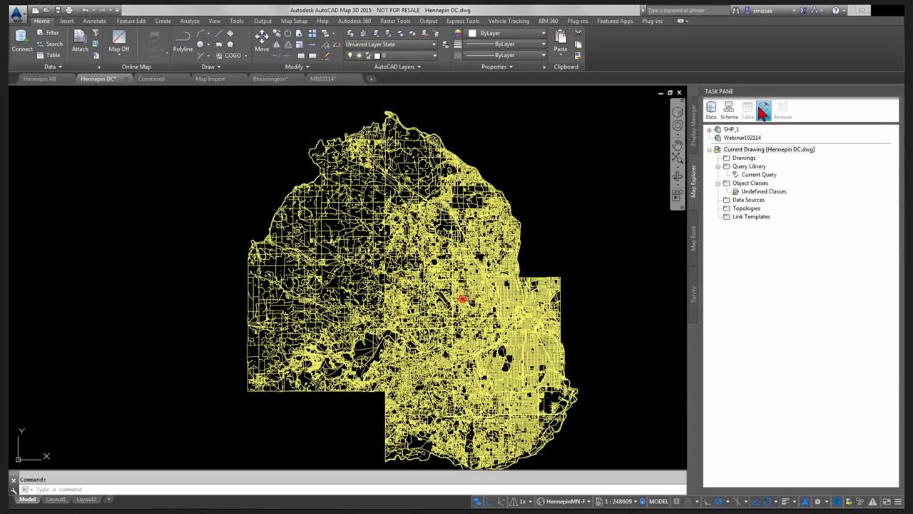
{"action": "left_click", "coordinate": [764, 110]}
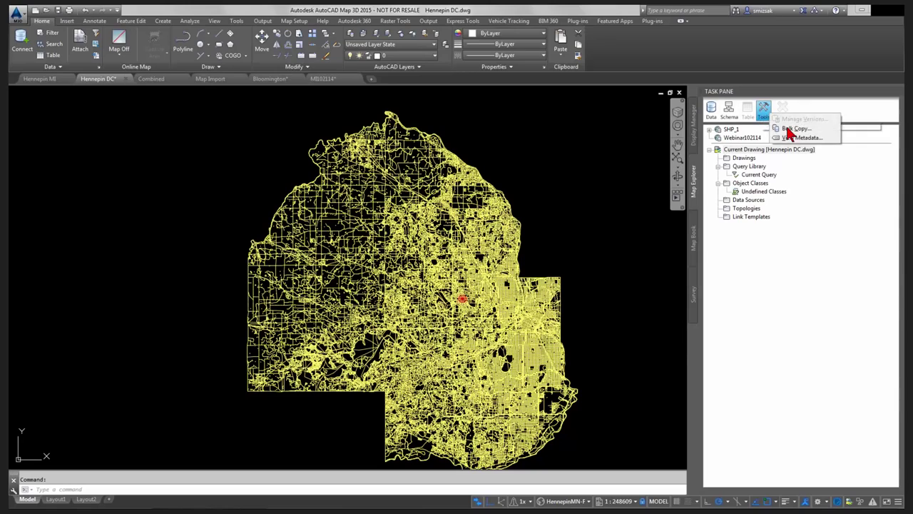
{"action": "left_click", "coordinate": [766, 137]}
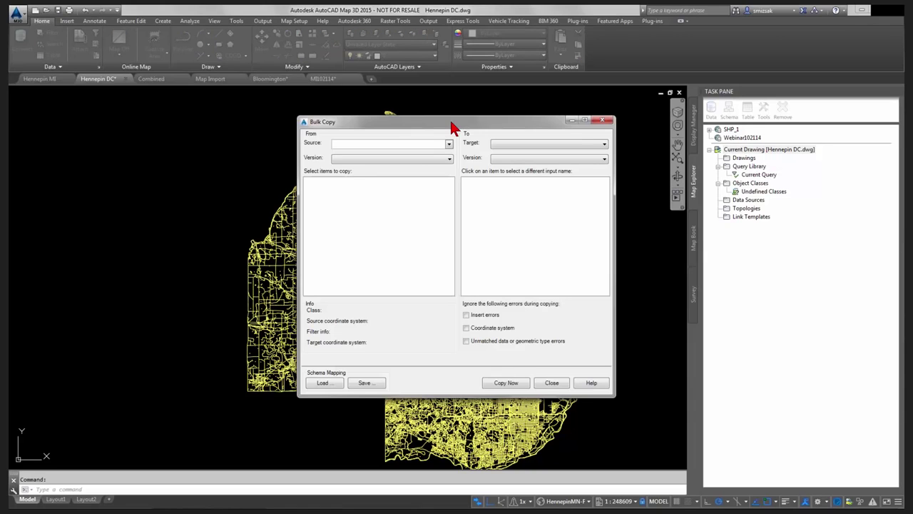
{"action": "left_click_drag", "start_coordinate": [451, 129], "coordinate": [413, 105]}
{"action": "left_click", "coordinate": [411, 122]}
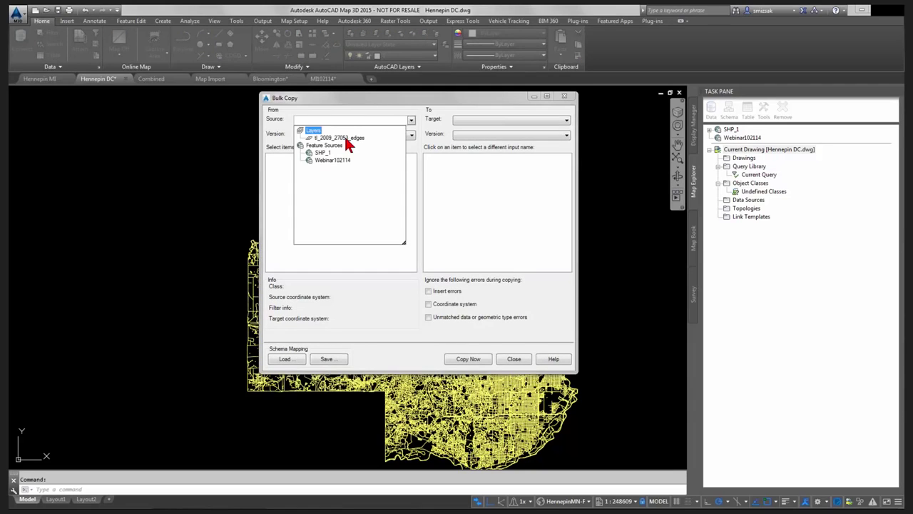
{"action": "left_click", "coordinate": [346, 138]}
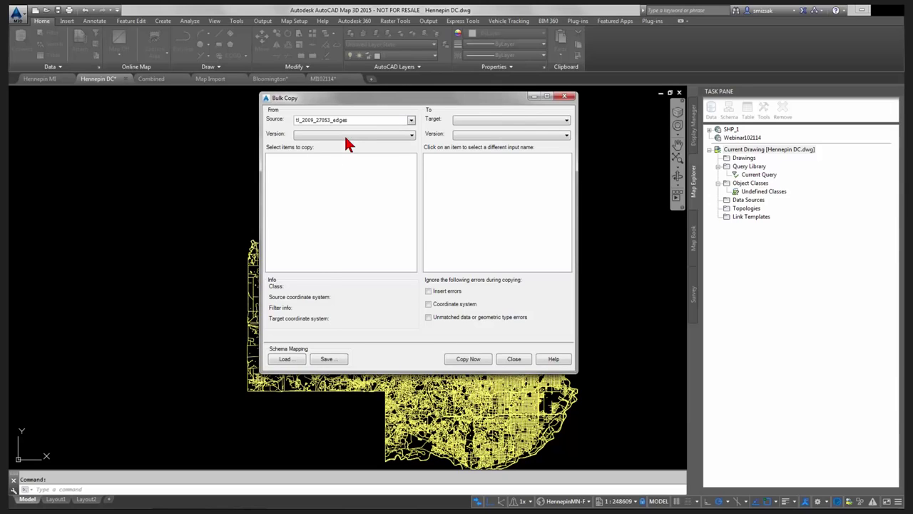
{"action": "left_click", "coordinate": [566, 121]}
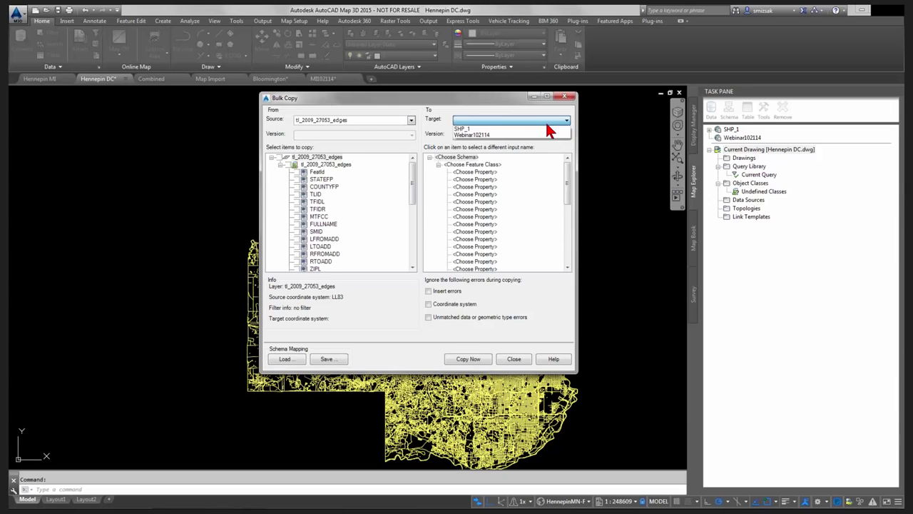
{"action": "left_click", "coordinate": [488, 135]}
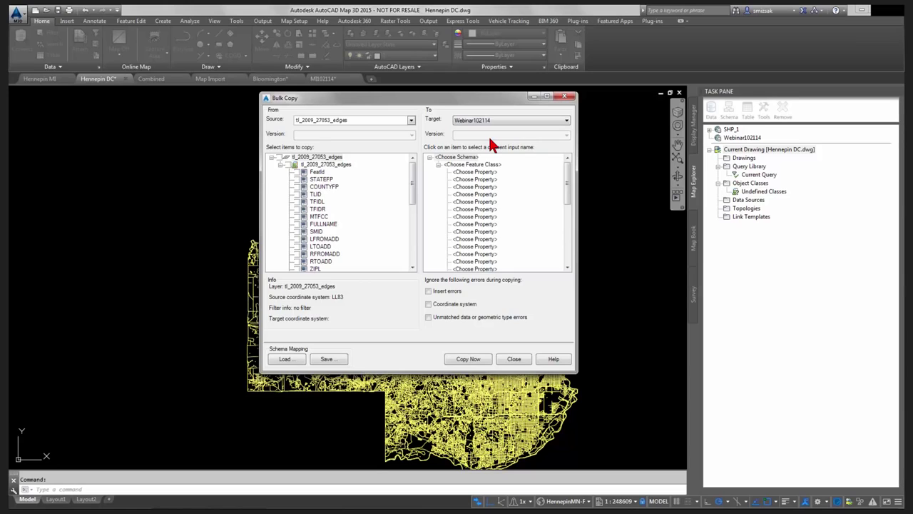
- Include the tl_2009_27053_edges class in the copy, excluding STATEFP, COUNTYFP, TLID, TFIDL, TFIDR, SMID and RFROMADD
{"action": "left_click", "coordinate": [290, 164]}
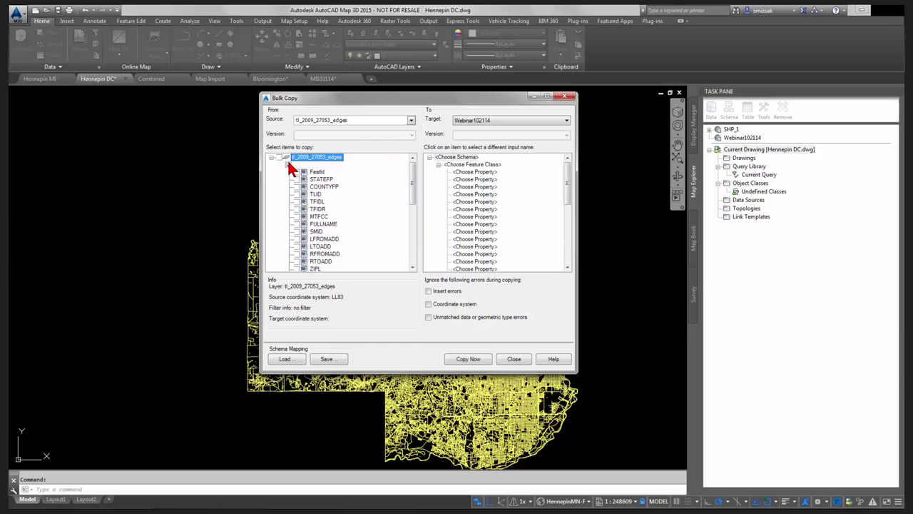
{"action": "left_click", "coordinate": [296, 209]}
{"action": "left_click", "coordinate": [297, 202]}
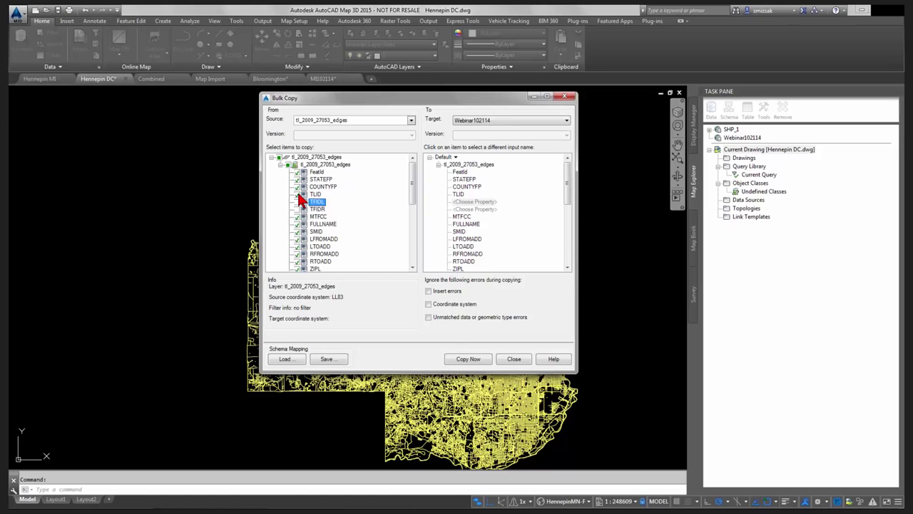
{"action": "left_click", "coordinate": [298, 194]}
{"action": "left_click", "coordinate": [297, 187]}
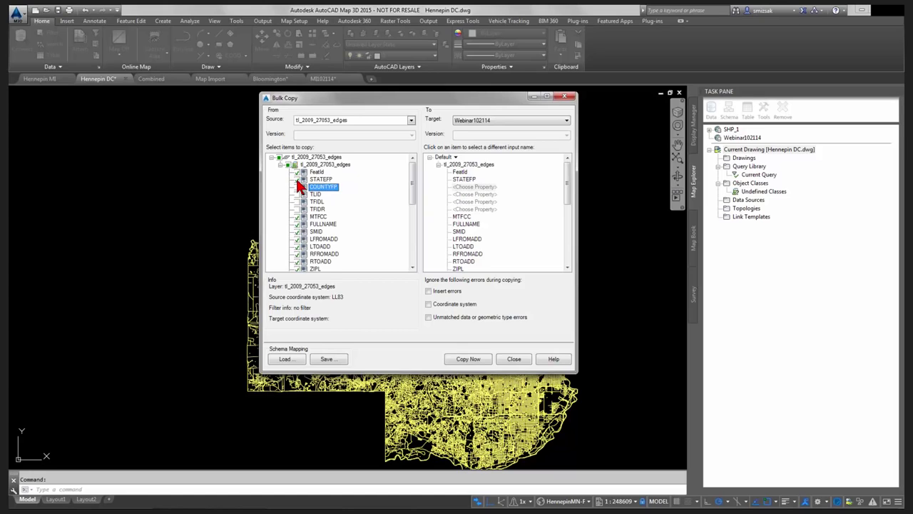
{"action": "left_click", "coordinate": [298, 180]}
{"action": "left_click", "coordinate": [297, 232]}
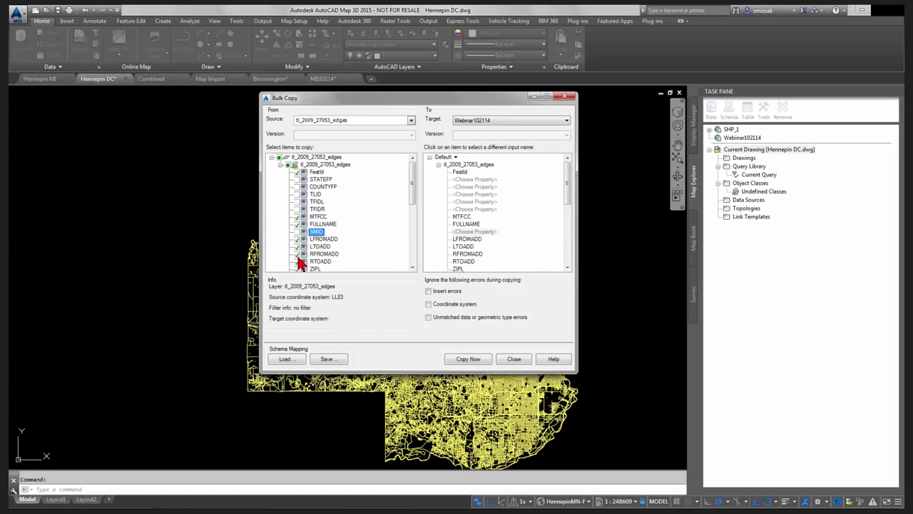
{"action": "left_click", "coordinate": [297, 255]}
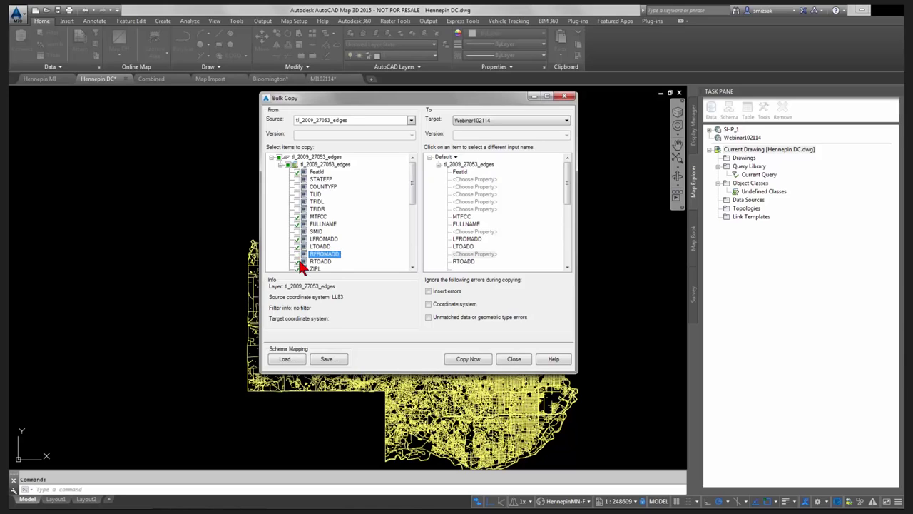
- Exclude the RTOADD, ZIPL, ZIPR, FEATCAT, HYDROFLG and RAILFLG properties from the bulk copy
{"action": "scroll", "coordinate": [300, 265], "scroll_direction": "down", "scroll_amount": 2}
{"action": "scroll", "coordinate": [300, 262], "scroll_direction": "down", "scroll_amount": 2}
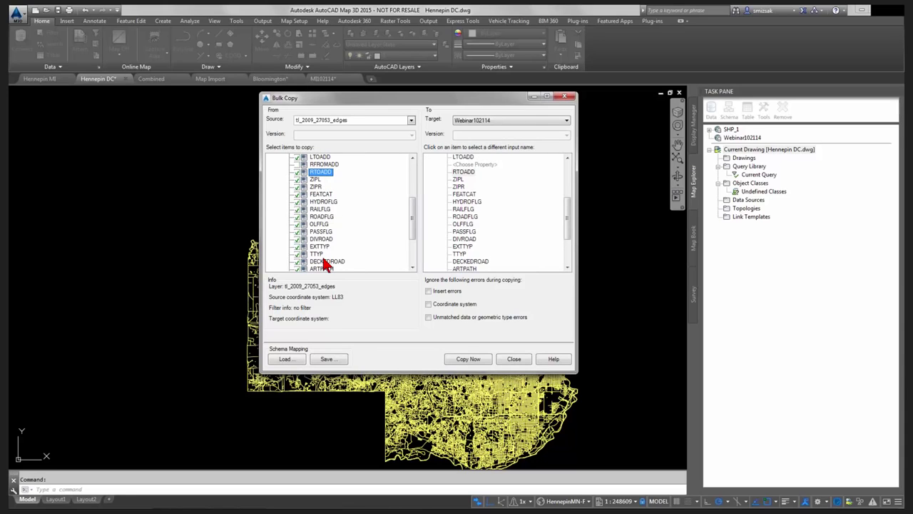
{"action": "left_click", "coordinate": [325, 262]}
{"action": "left_click", "coordinate": [297, 173]}
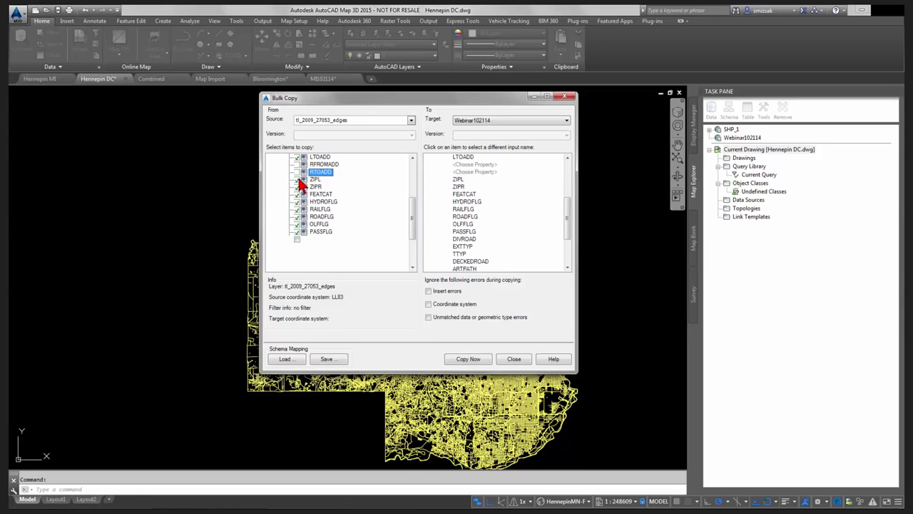
{"action": "left_click", "coordinate": [297, 180]}
{"action": "left_click", "coordinate": [298, 187]}
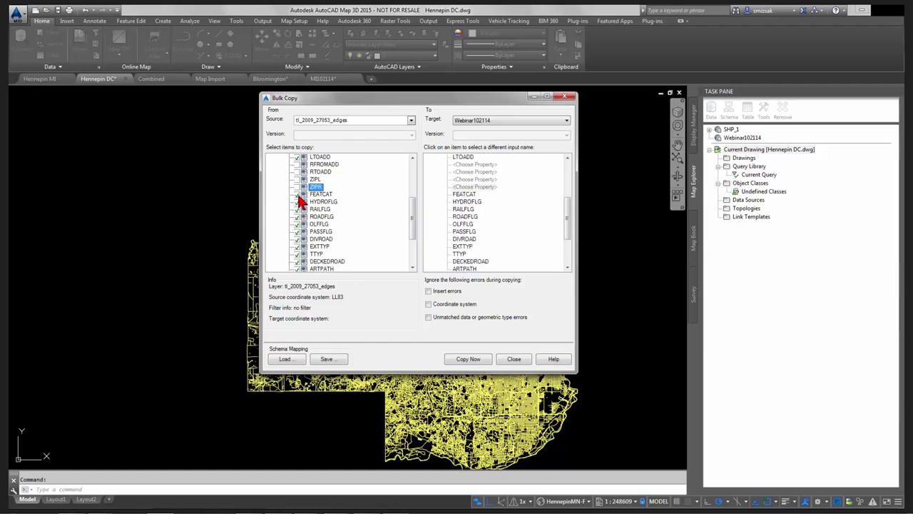
{"action": "left_click", "coordinate": [298, 195]}
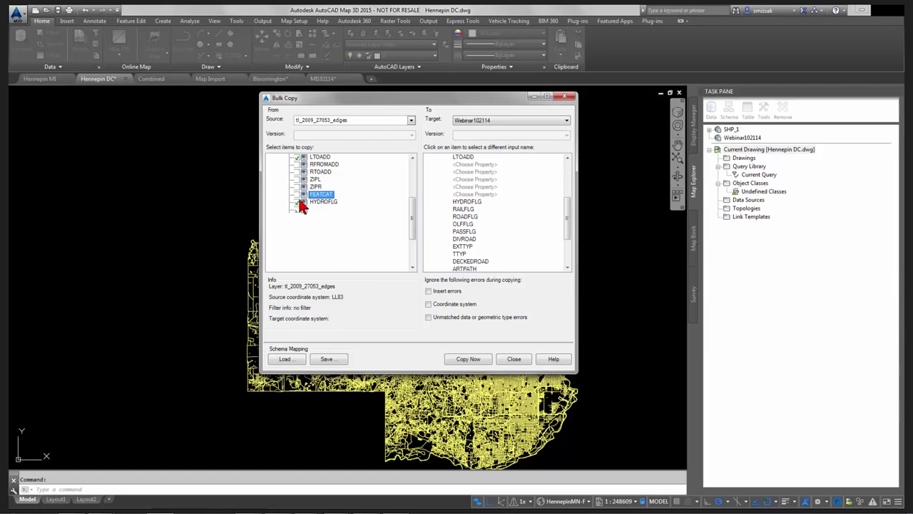
{"action": "left_click", "coordinate": [297, 202]}
{"action": "left_click", "coordinate": [298, 209]}
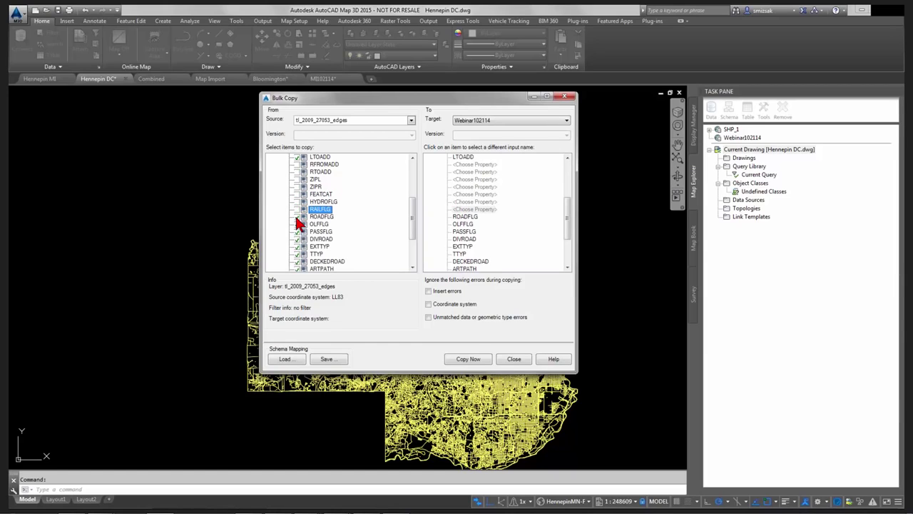
- Exclude the ROADFLG, OLFFLG, PASSFLG, DIVROAD, EXTTYP, TTYP and DECKEDROAD properties from the bulk copy
{"action": "left_click", "coordinate": [298, 216]}
{"action": "left_click", "coordinate": [298, 224]}
{"action": "left_click", "coordinate": [298, 231]}
{"action": "left_click", "coordinate": [297, 239]}
{"action": "left_click", "coordinate": [298, 246]}
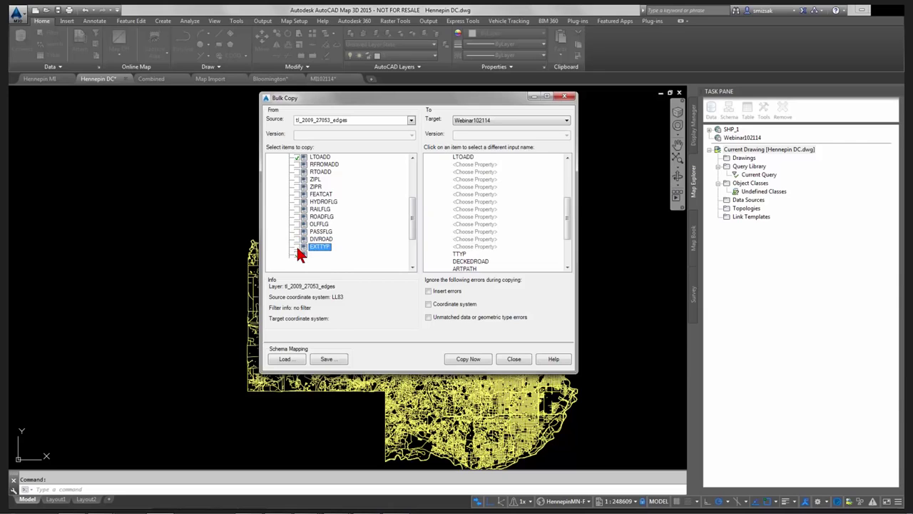
{"action": "left_click", "coordinate": [297, 254]}
{"action": "left_click", "coordinate": [299, 261]}
{"action": "scroll", "coordinate": [303, 257], "scroll_direction": "down", "scroll_amount": 2}
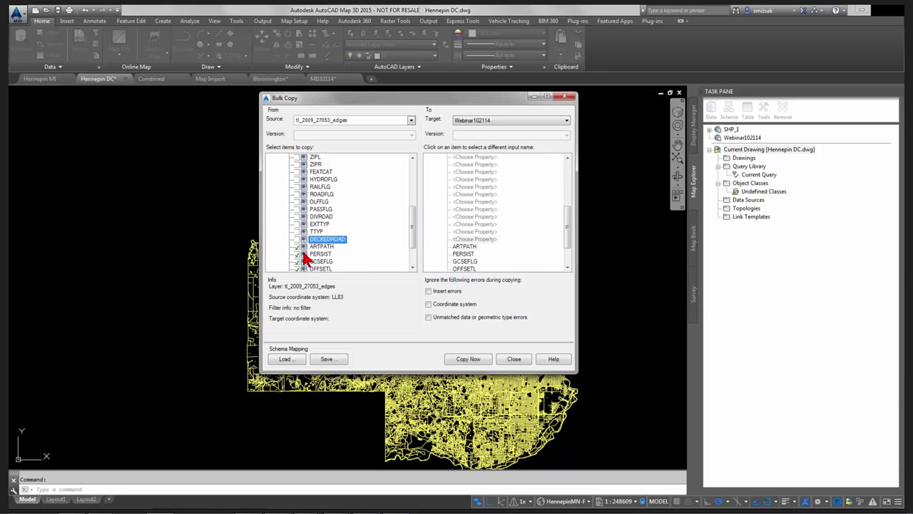
- Exclude the ARTPATH, PERSIST, GCSEFLG, OFFSETL, OFFSETR, TNIDF and TNIDT properties from the bulk copy
{"action": "left_click", "coordinate": [297, 224]}
{"action": "left_click", "coordinate": [298, 231]}
{"action": "left_click", "coordinate": [298, 246]}
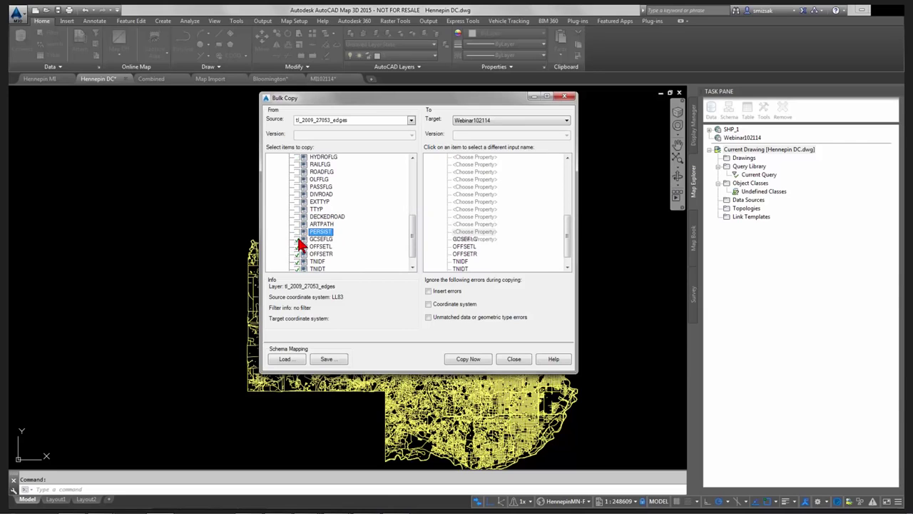
{"action": "left_click", "coordinate": [297, 239]}
{"action": "left_click", "coordinate": [298, 246]}
{"action": "left_click", "coordinate": [298, 254]}
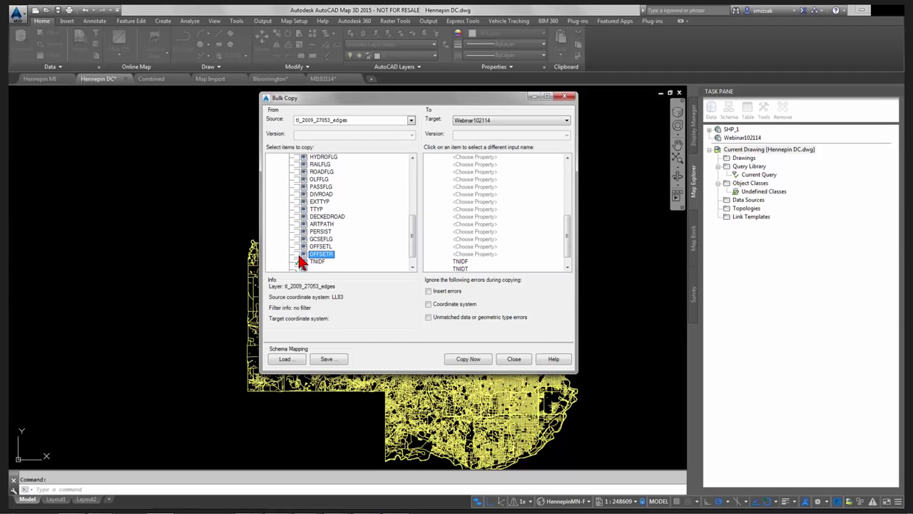
{"action": "left_click", "coordinate": [298, 262]}
{"action": "scroll", "coordinate": [298, 259], "scroll_direction": "down", "scroll_amount": 1}
{"action": "left_click", "coordinate": [297, 254]}
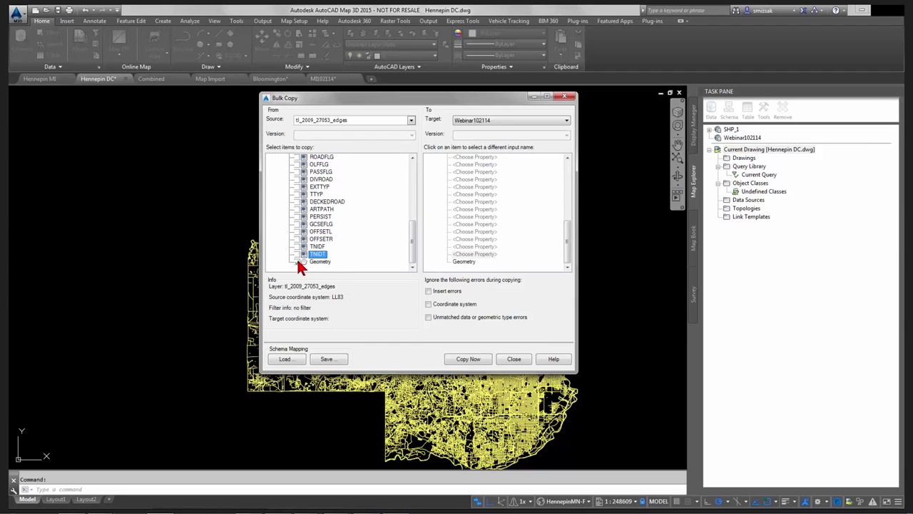
- Exclude Geometry as well and try to run the bulk copy to Webinar102114
{"action": "left_click", "coordinate": [300, 262]}
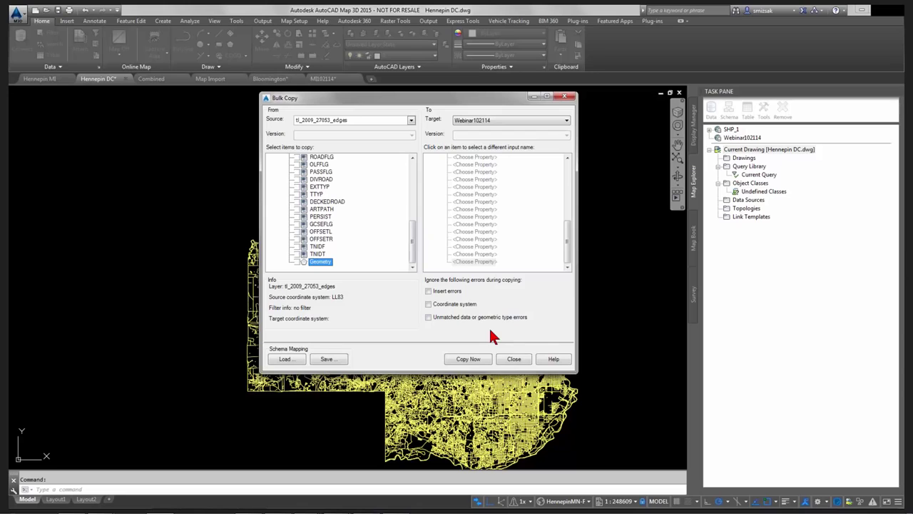
{"action": "left_click", "coordinate": [468, 360]}
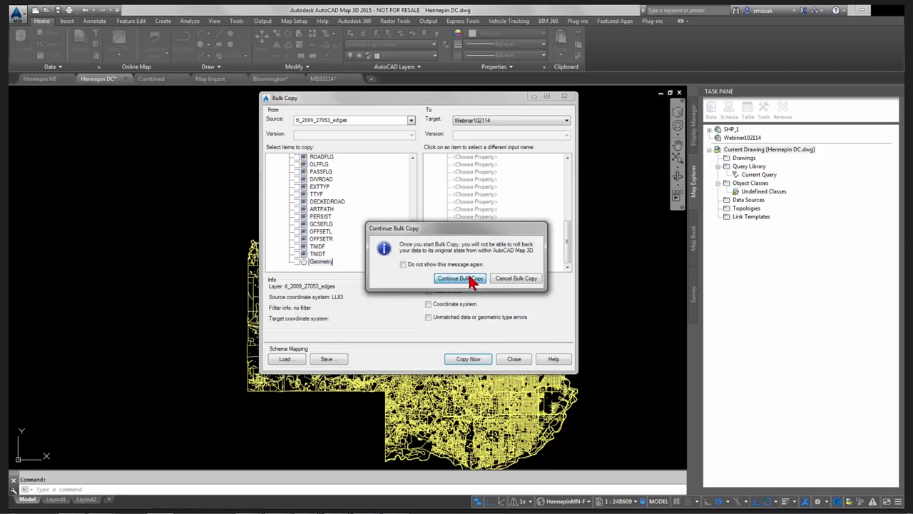
{"action": "left_click", "coordinate": [470, 278]}
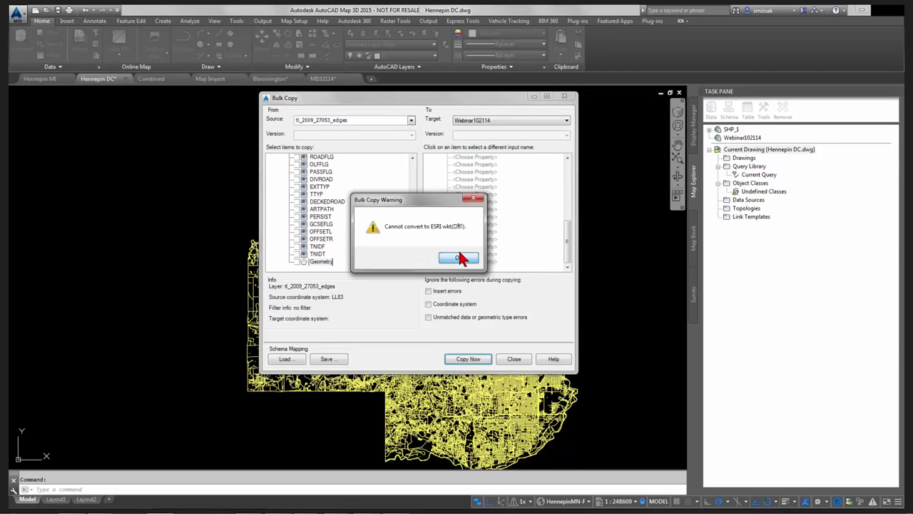
{"action": "left_click", "coordinate": [459, 258]}
- Include Geometry again, try to rerun the bulk copy and close the Bulk Copy window
{"action": "left_click", "coordinate": [297, 261]}
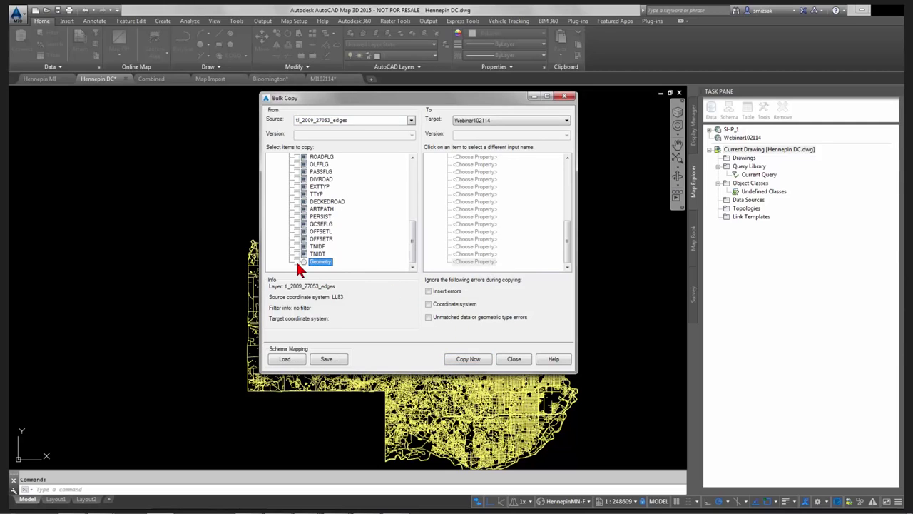
{"action": "left_click", "coordinate": [462, 361]}
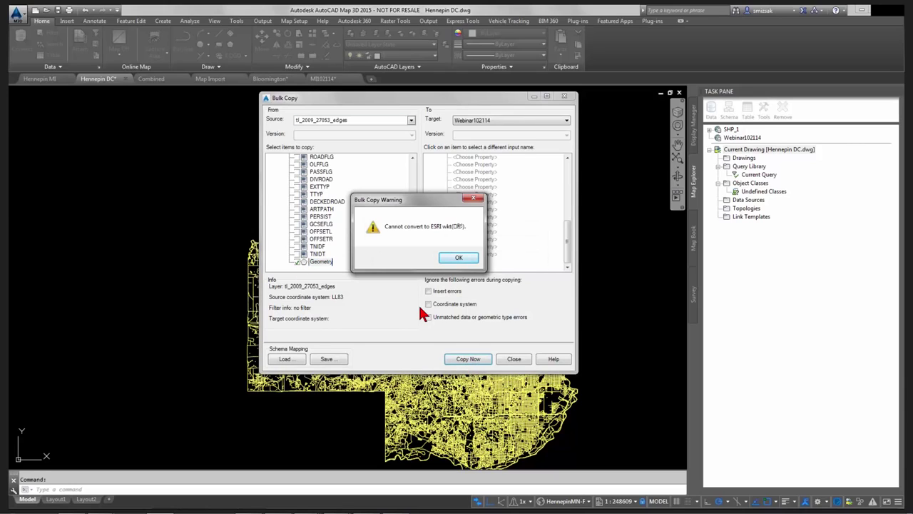
{"action": "left_click", "coordinate": [463, 260]}
{"action": "left_click_drag", "start_coordinate": [569, 240], "coordinate": [560, 180]}
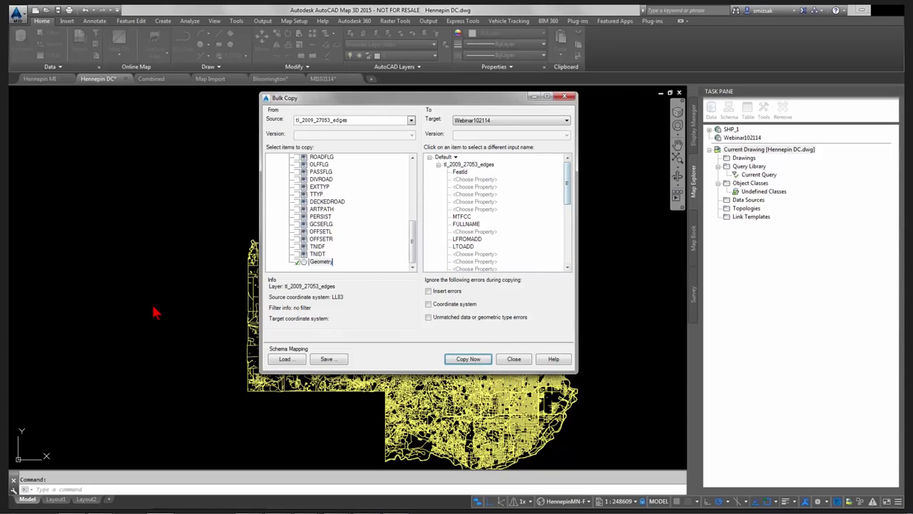
{"action": "left_click", "coordinate": [514, 360]}
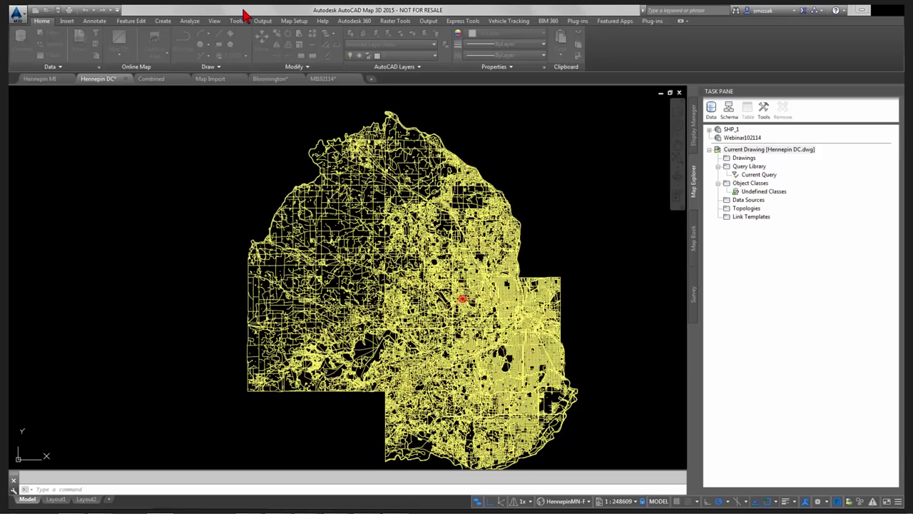
- In a new drawing, start an SHP connection, check the Export GIS folder for SHP files and close the data connection window
{"action": "left_click", "coordinate": [711, 109]}
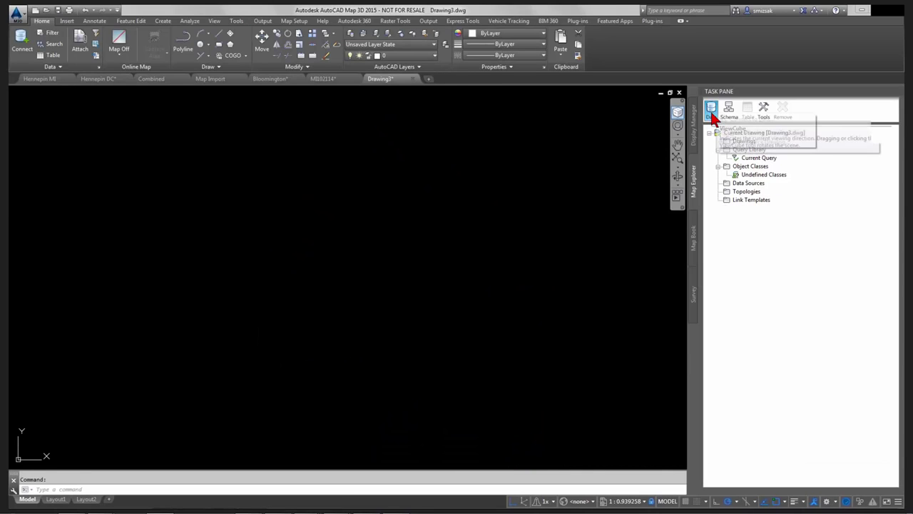
{"action": "left_click", "coordinate": [739, 120]}
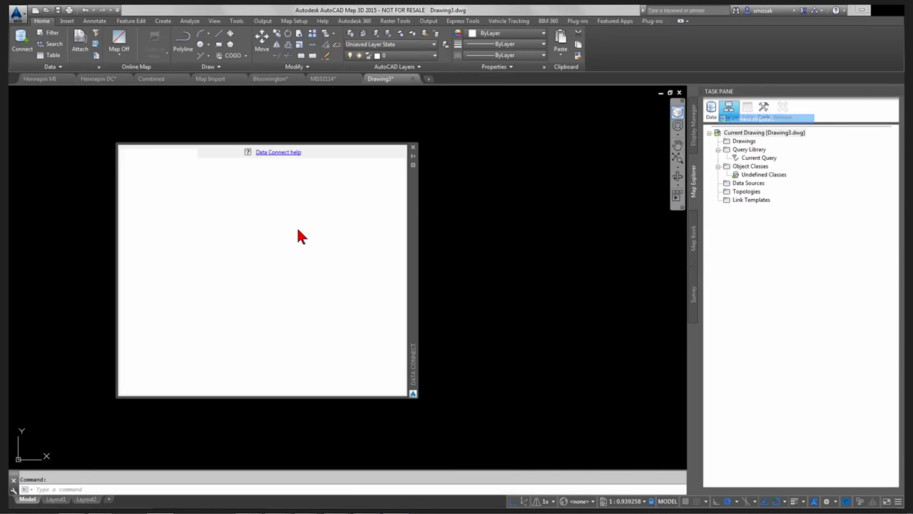
{"action": "left_click", "coordinate": [151, 234]}
{"action": "left_click", "coordinate": [378, 237]}
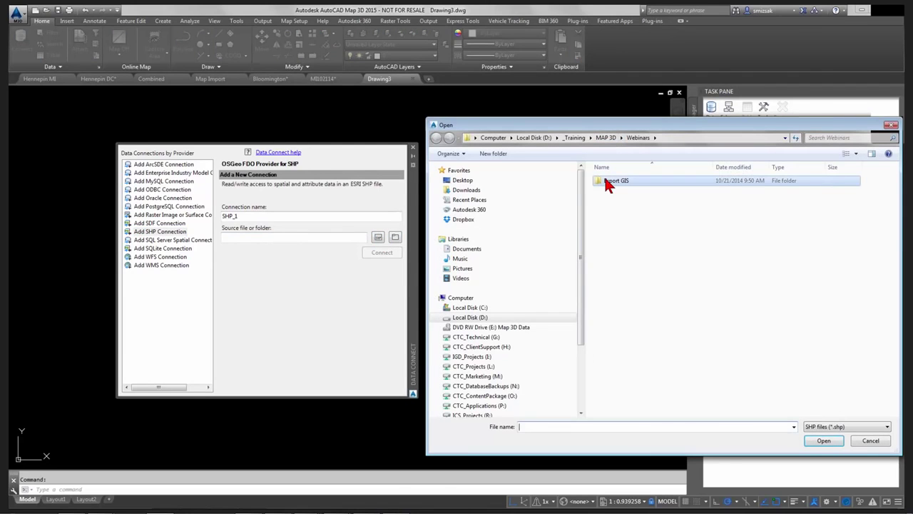
{"action": "double_click", "coordinate": [606, 181]}
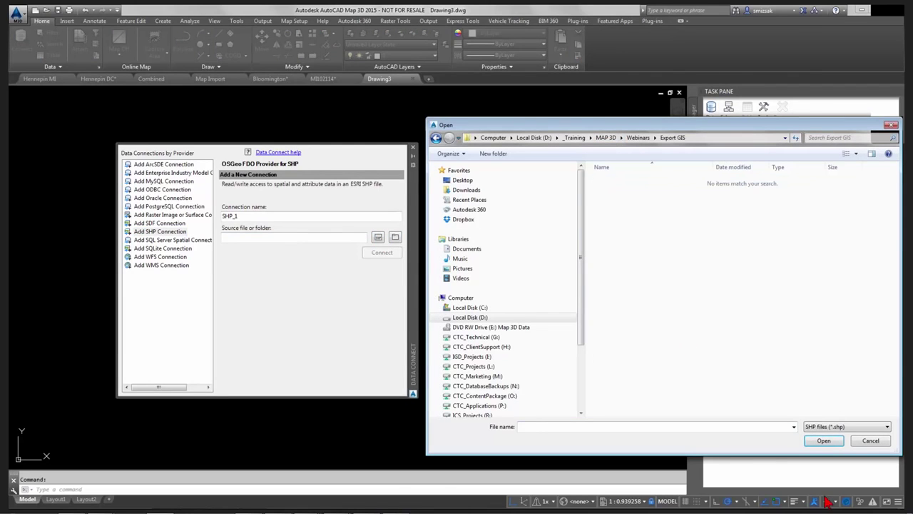
{"action": "left_click", "coordinate": [870, 441]}
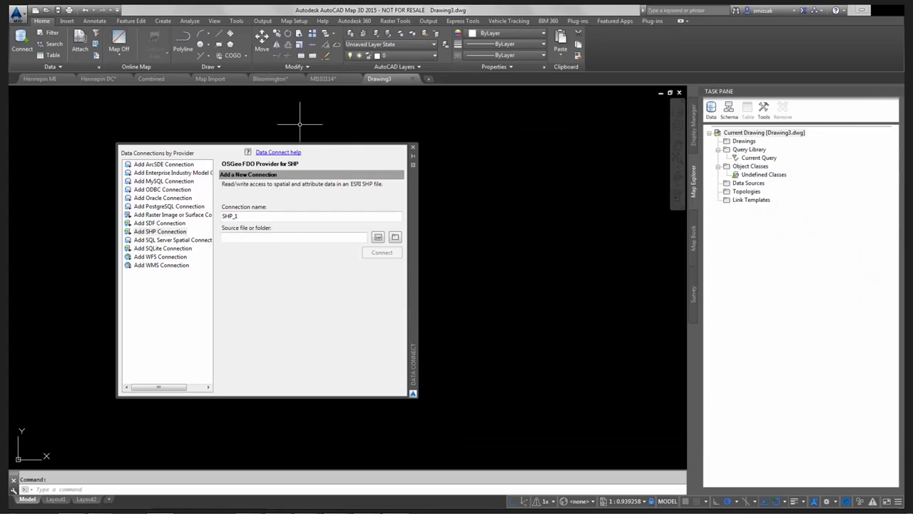
{"action": "left_click", "coordinate": [412, 147]}
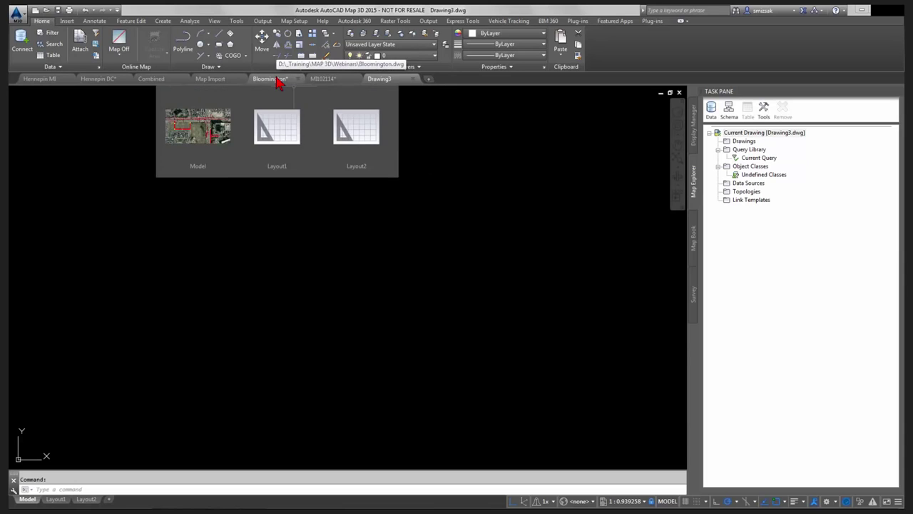
- Switch to the Bloomington drawing and turn on the Bloomington Storm layer
{"action": "left_click", "coordinate": [278, 80]}
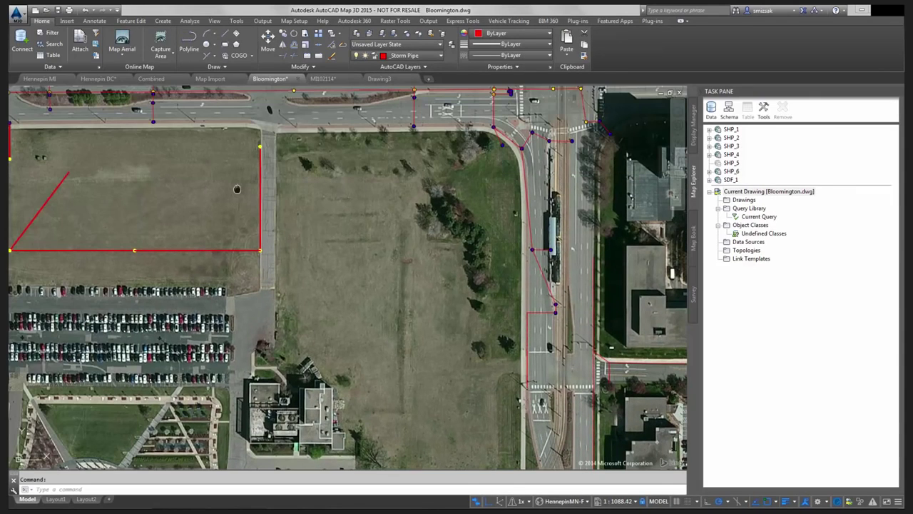
{"action": "middle_click_drag", "start_coordinate": [237, 189], "coordinate": [366, 231]}
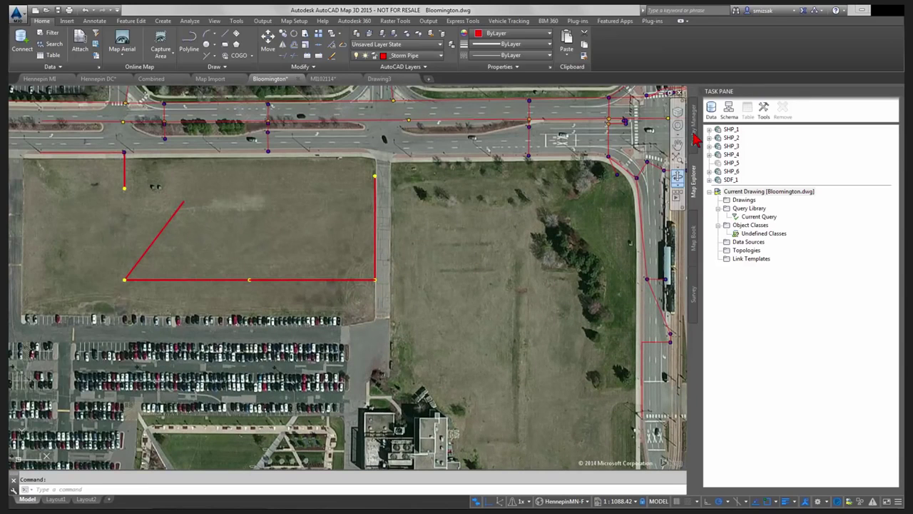
{"action": "left_click", "coordinate": [696, 140]}
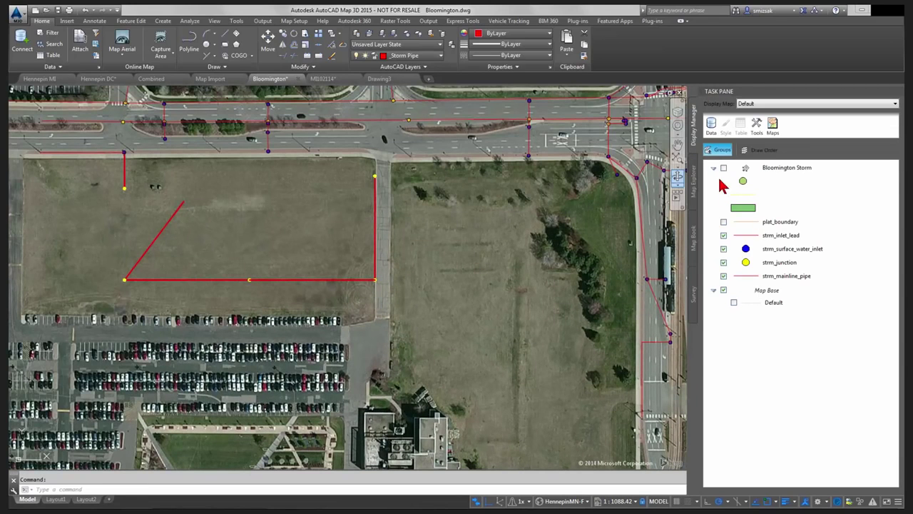
{"action": "left_click", "coordinate": [724, 178]}
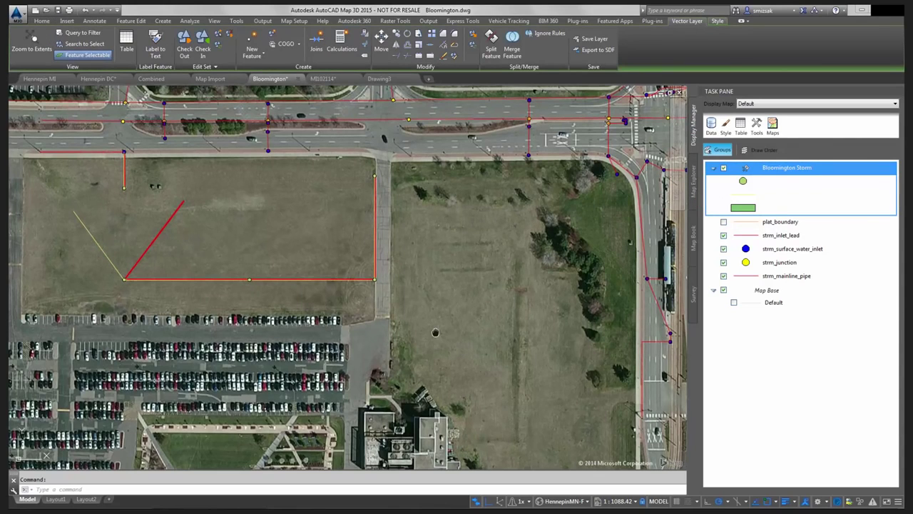
- Inspect the storm mainline pipe along the road east of the empty field, and switch to the Combined drawing
{"action": "middle_click_drag", "start_coordinate": [435, 332], "coordinate": [182, 232]}
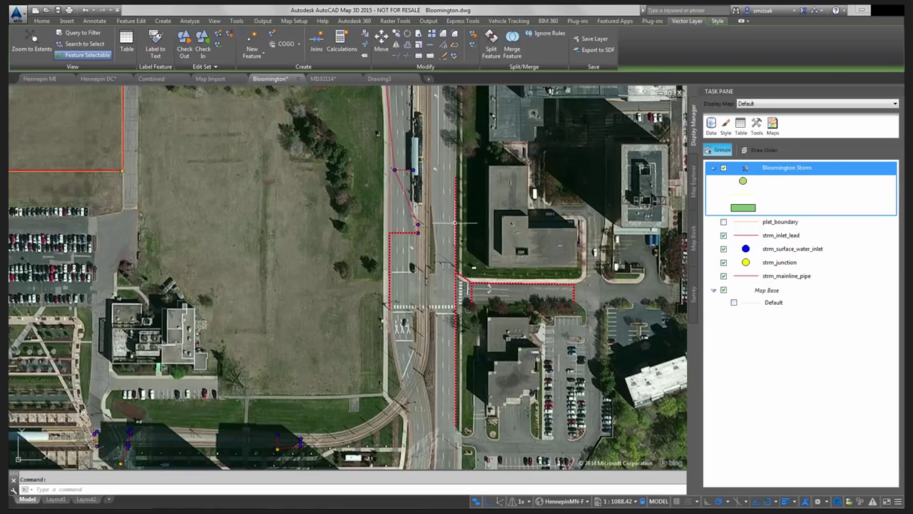
{"action": "mouse_move", "coordinate": [456, 237]}
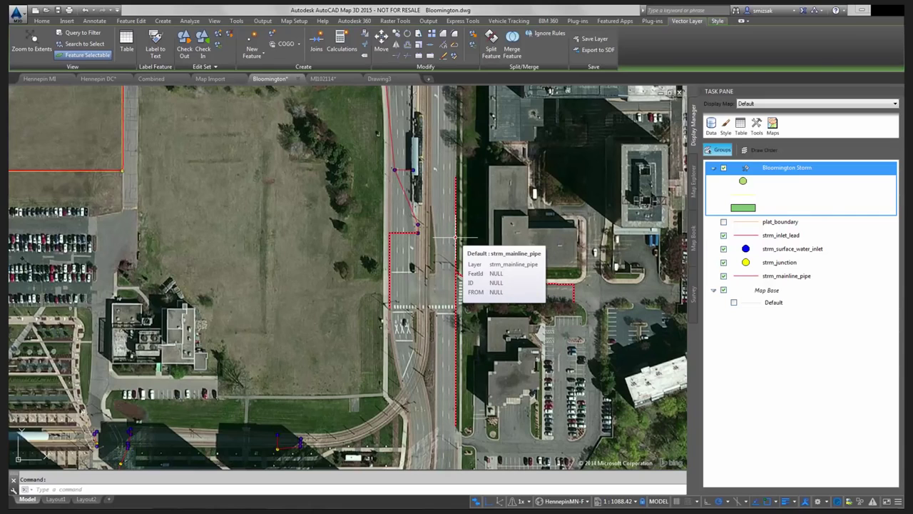
{"action": "left_click", "coordinate": [153, 81]}
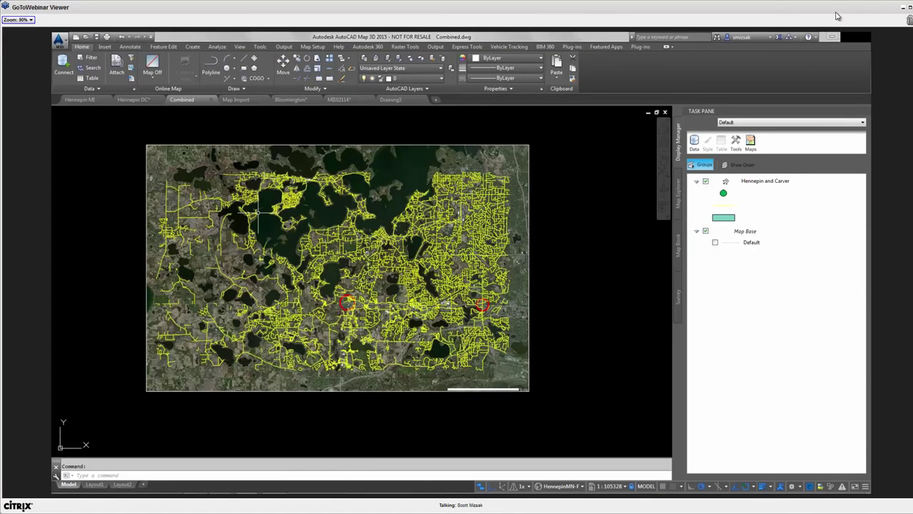
- Open the filter query of the Hennepin and Carver layer, review its MTFCC condition and close it without changes
{"action": "left_click", "coordinate": [909, 8]}
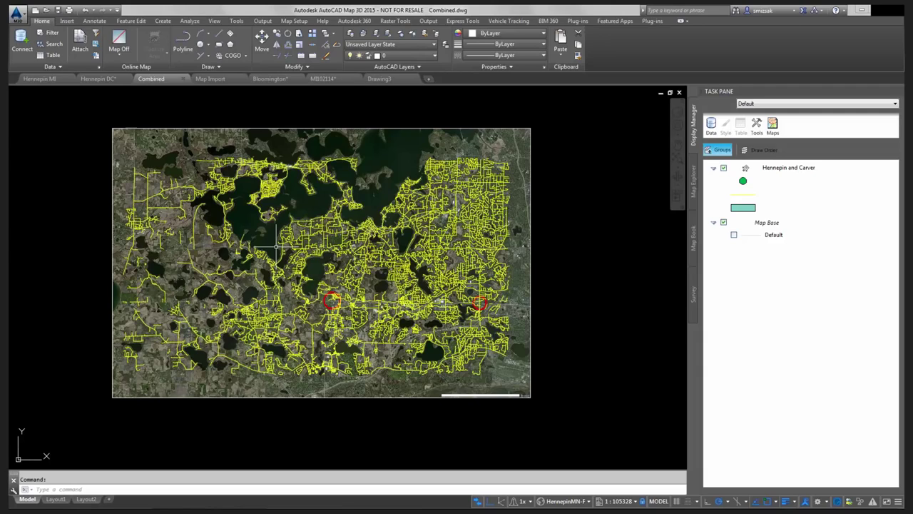
{"action": "left_click", "coordinate": [729, 172]}
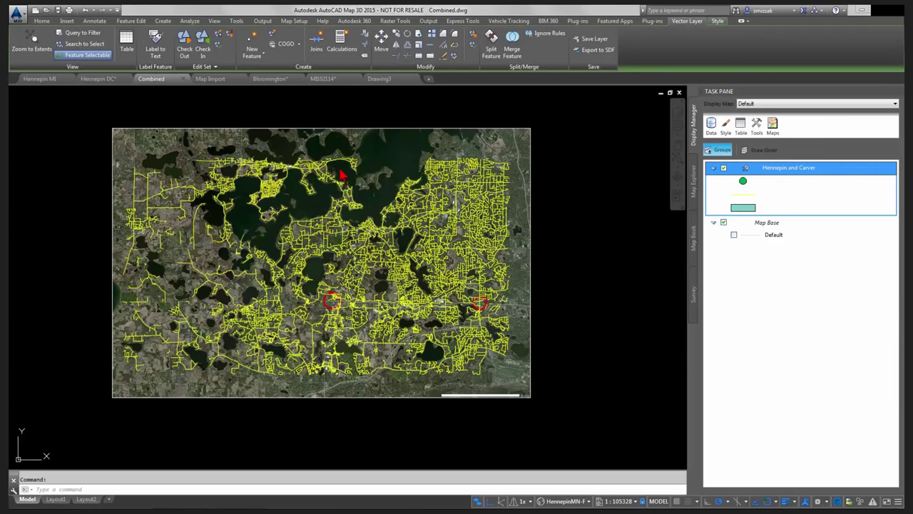
{"action": "left_click", "coordinate": [91, 45]}
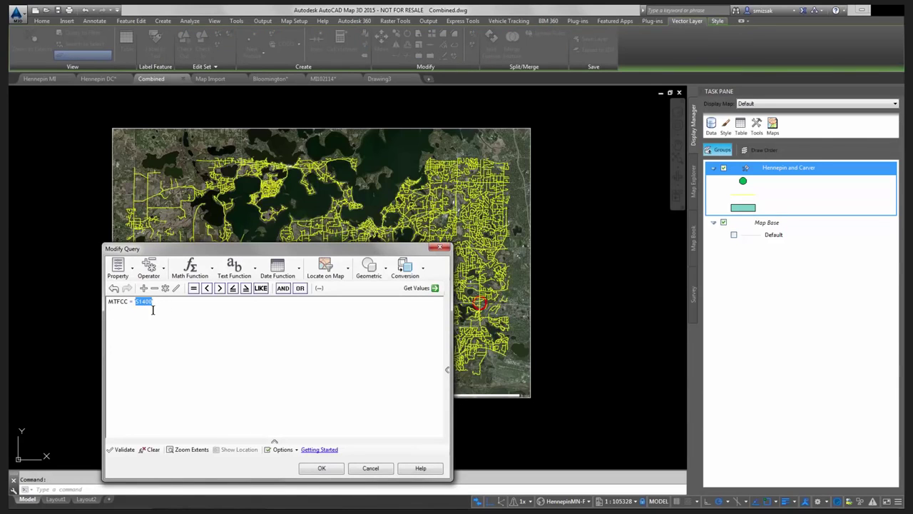
{"action": "left_click", "coordinate": [438, 250]}
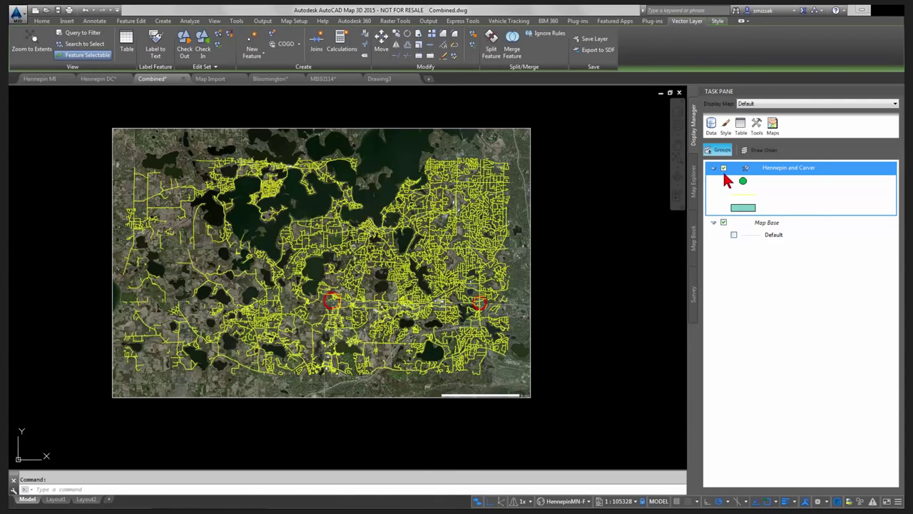
- Hide and redisplay the Hennepin and Carver layer, and examine the roads around the two red-circled intersections
{"action": "left_click", "coordinate": [723, 169]}
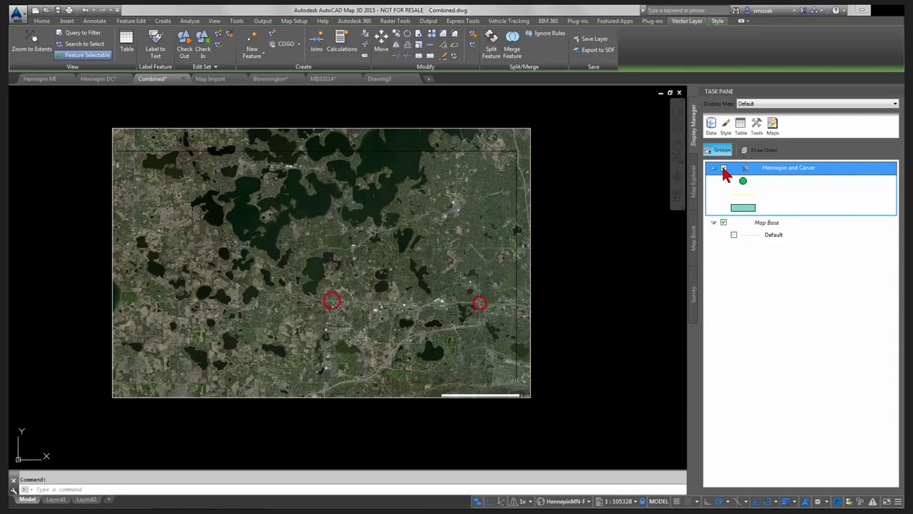
{"action": "left_click", "coordinate": [723, 169]}
{"action": "left_click", "coordinate": [334, 308]}
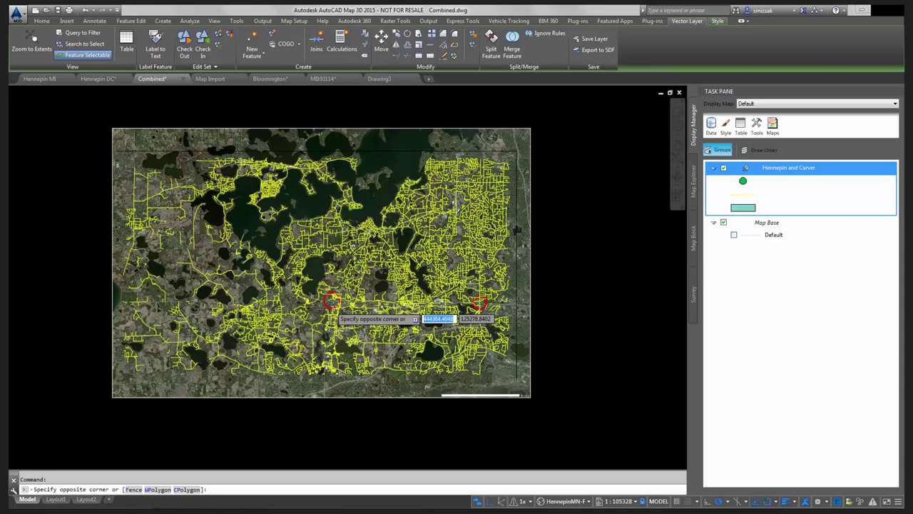
{"action": "scroll", "coordinate": [334, 309], "scroll_direction": "up", "scroll_amount": 2}
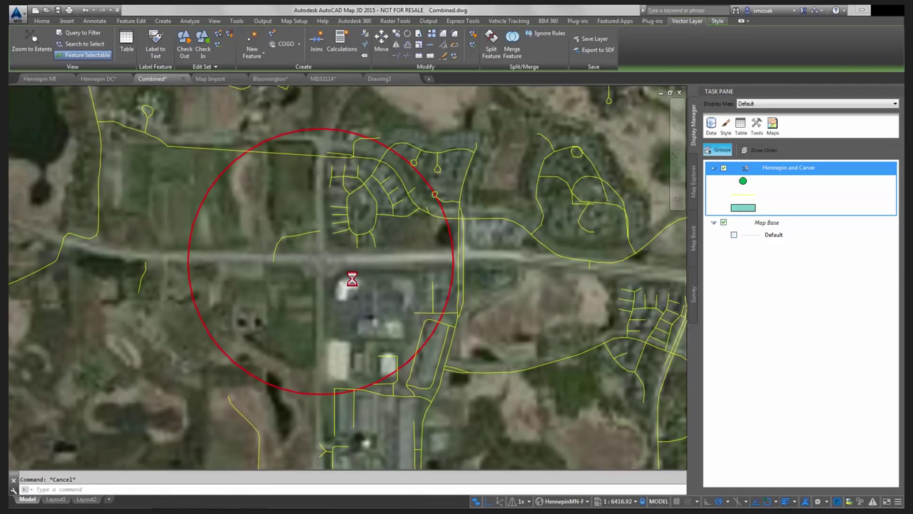
{"action": "scroll", "coordinate": [352, 280], "scroll_direction": "down", "scroll_amount": 2}
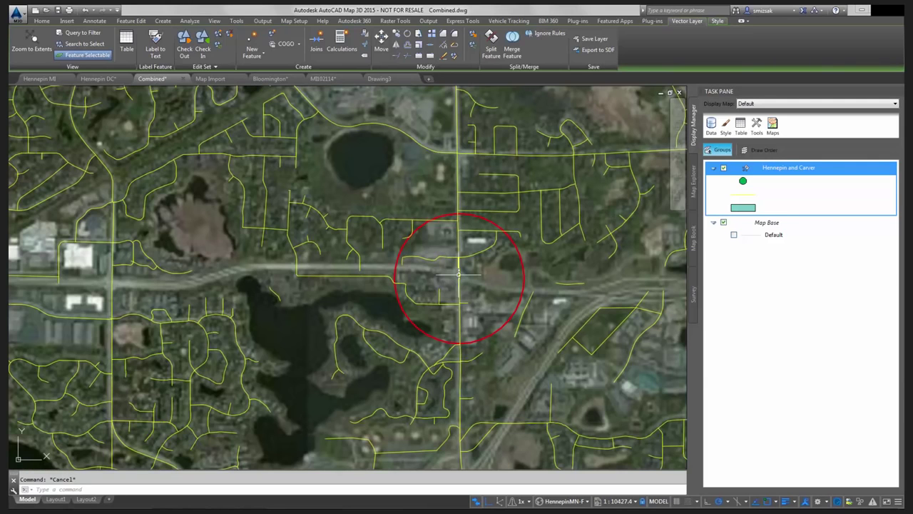
{"action": "scroll", "coordinate": [459, 273], "scroll_direction": "down", "scroll_amount": 4}
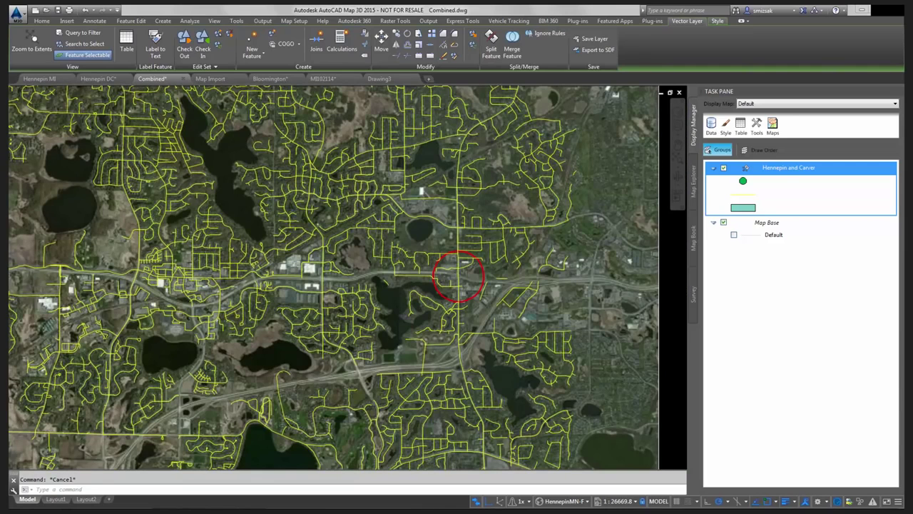
{"action": "scroll", "coordinate": [458, 273], "scroll_direction": "down", "scroll_amount": 4}
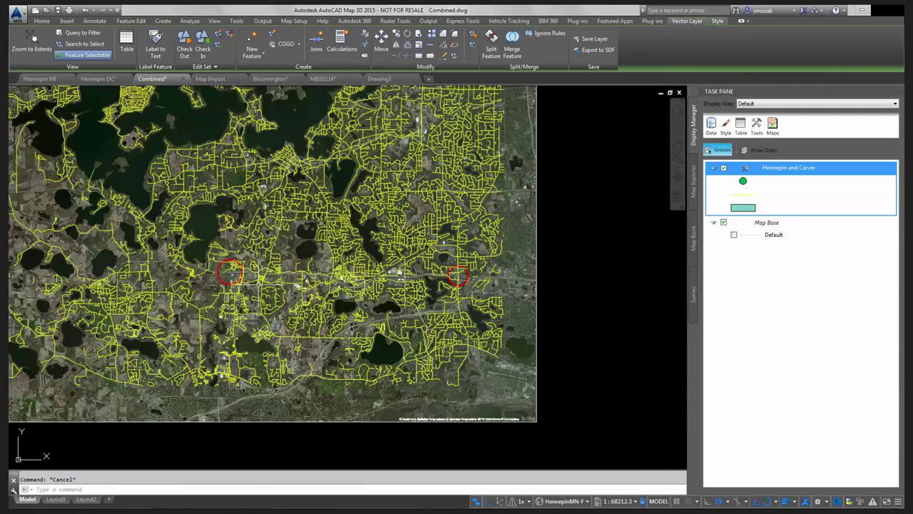